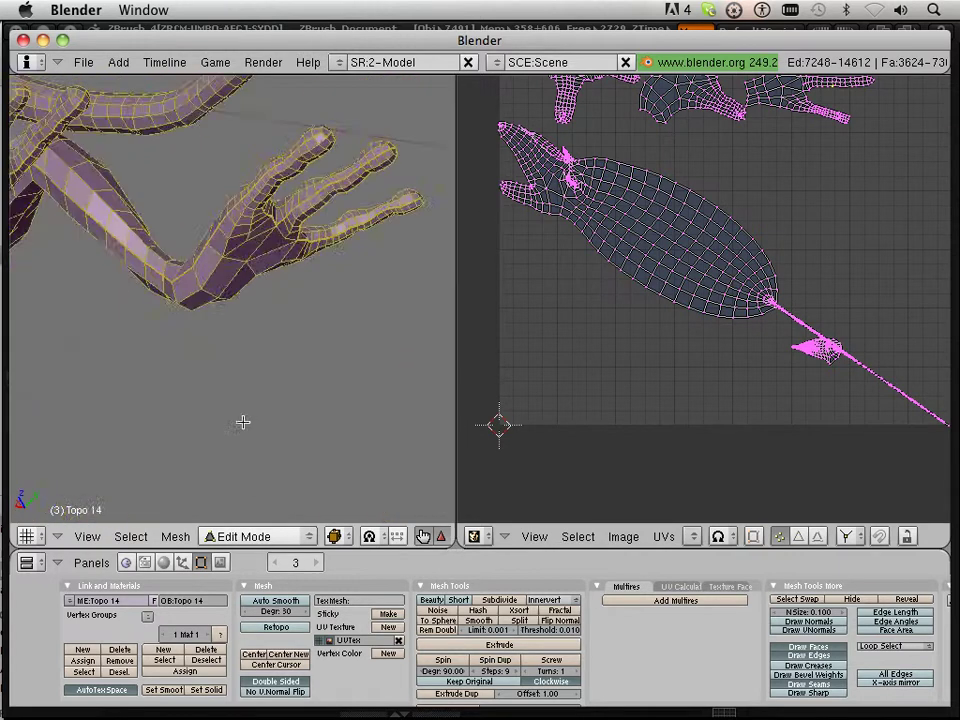
Examine the creature model from several sides to check the seams already marked on its body and limbs
scroll(242, 422, "down", 4)
middle_click_drag(193, 343, 450, 325)
middle_click_drag(192, 302, 318, 239)
right_click(198, 237)
left_click(198, 240)
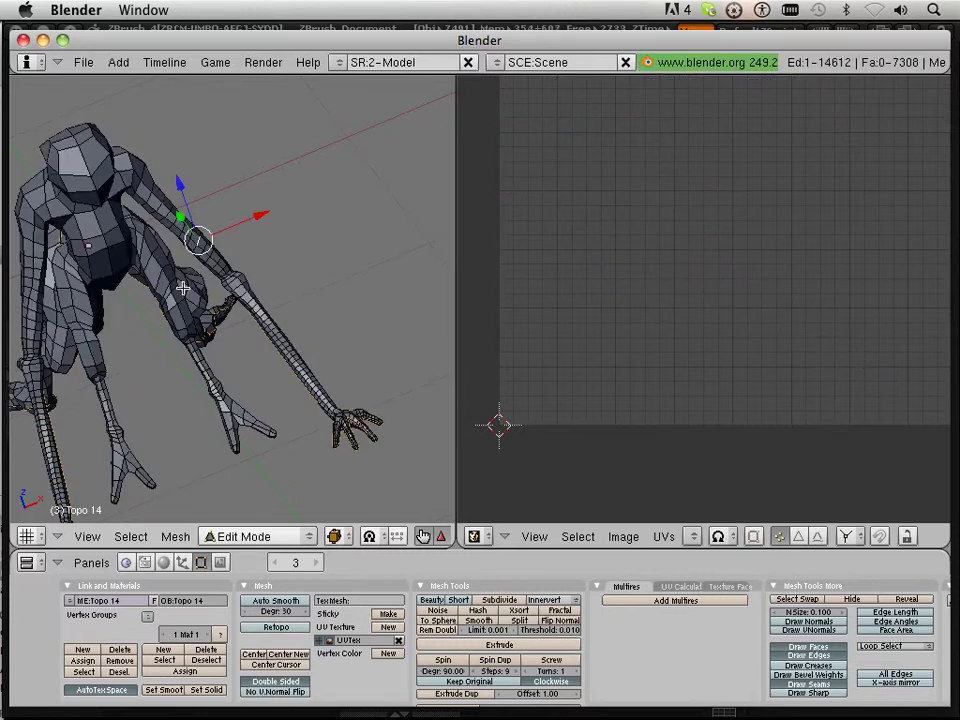
middle_click_drag(183, 288, 298, 334, "shift")
scroll(150, 336, "up", 2)
middle_click_drag(141, 336, 200, 236)
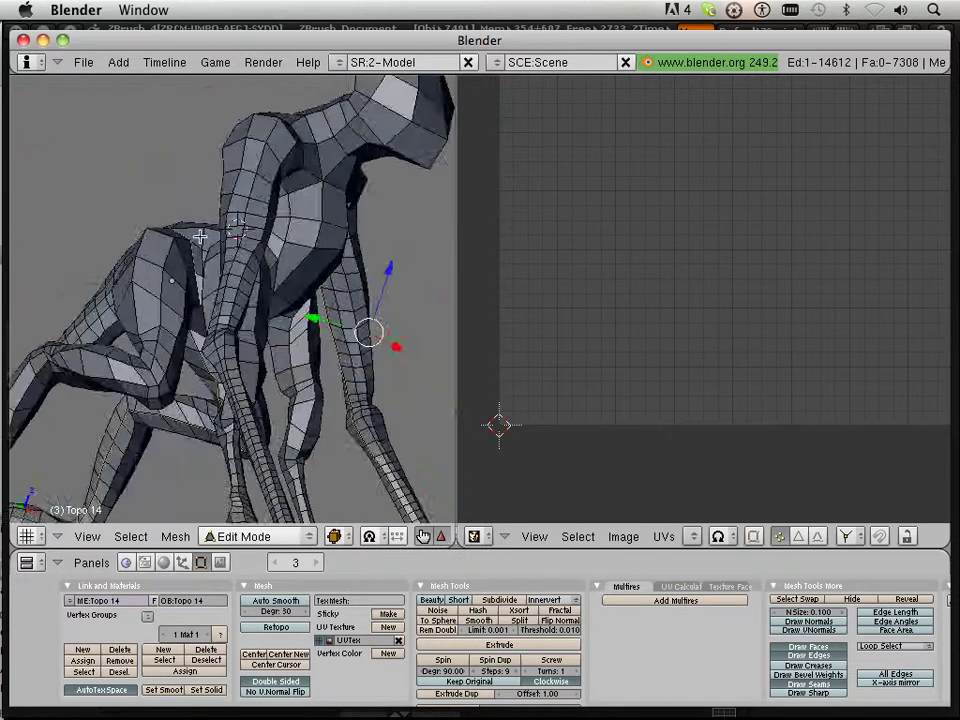
middle_click_drag(193, 174, 230, 199)
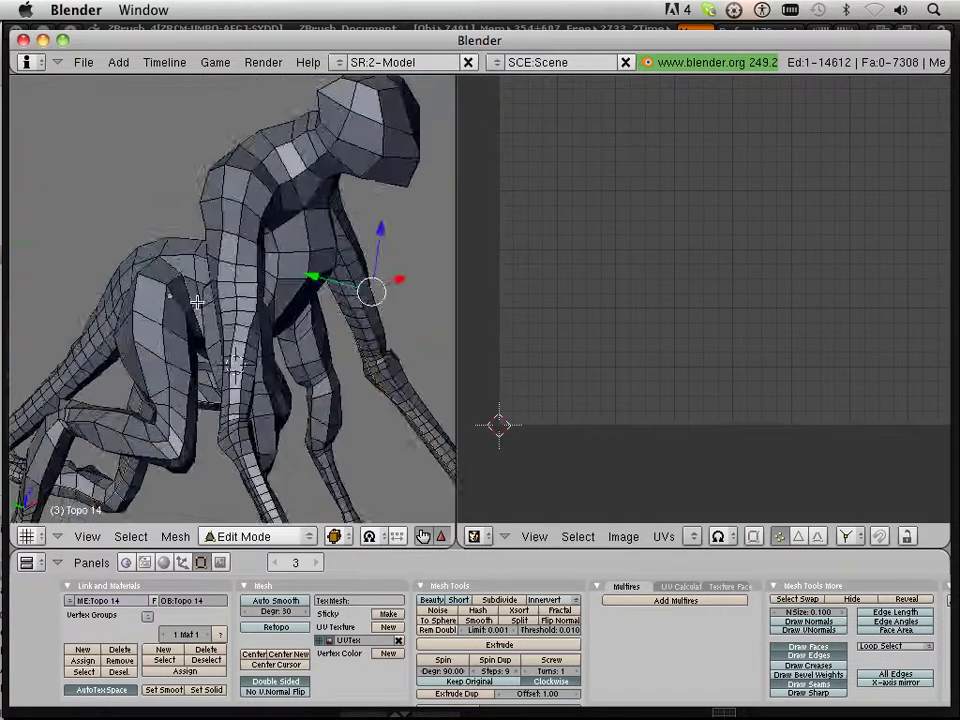
middle_click_drag(229, 381, 289, 336)
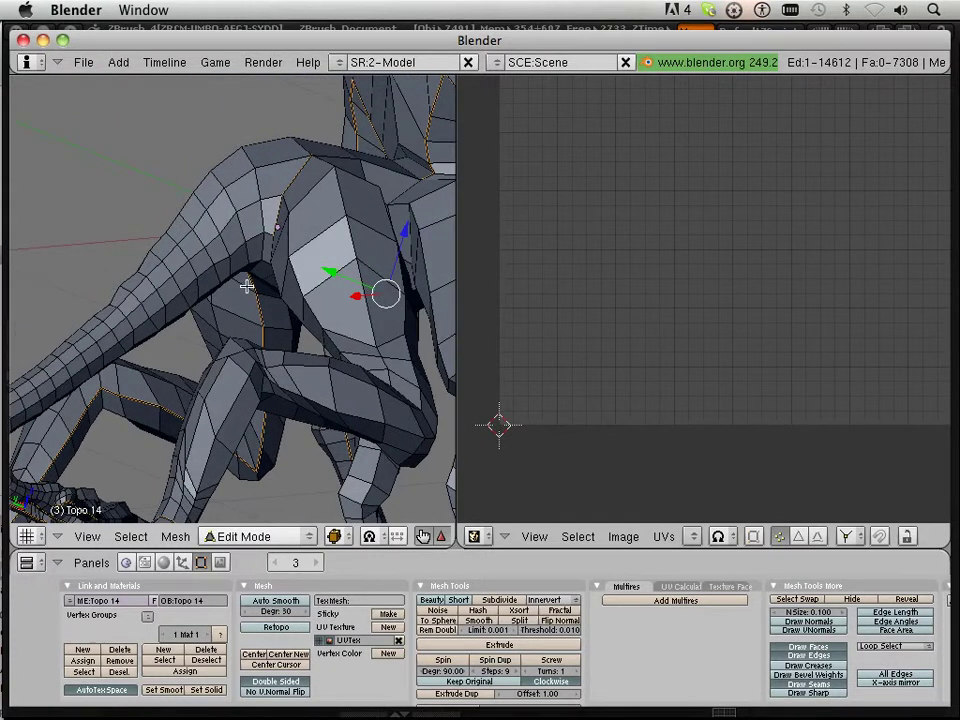
Mark the edge loops running along both sides of the tail's underside as seams, joining the seams at the hind legs
scroll(255, 247, "up", 2)
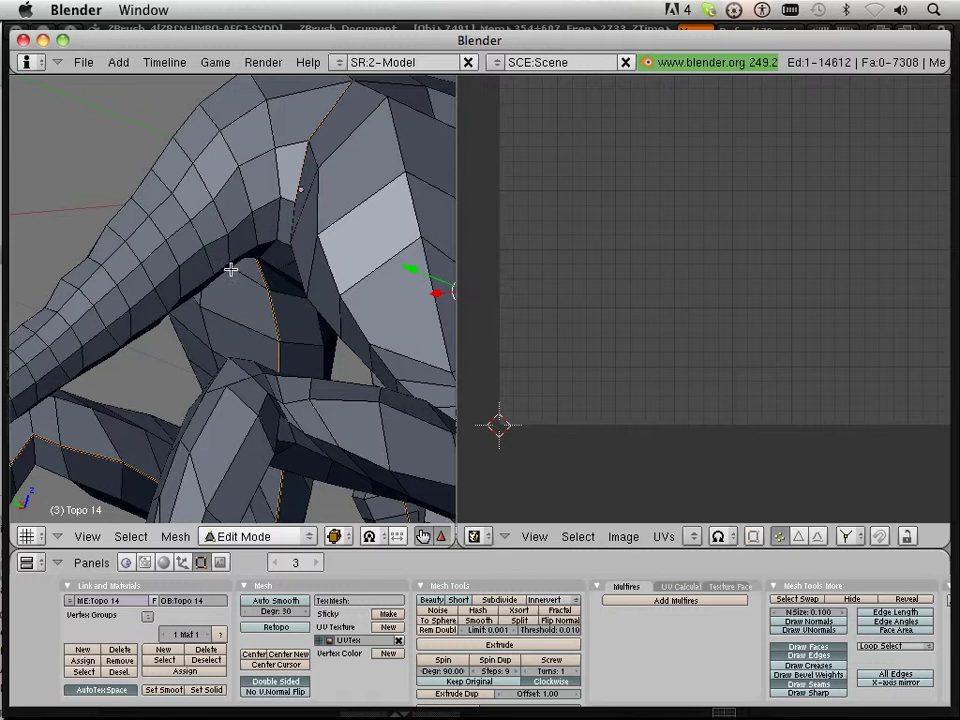
middle_click_drag(231, 269, 180, 335)
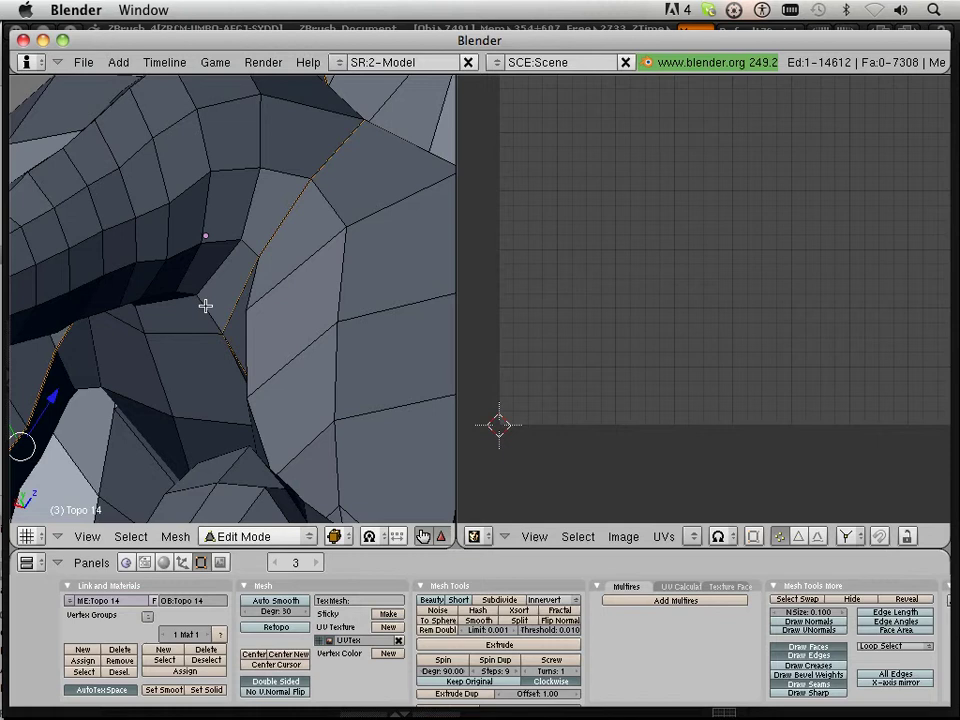
middle_click_drag(197, 295, 269, 258)
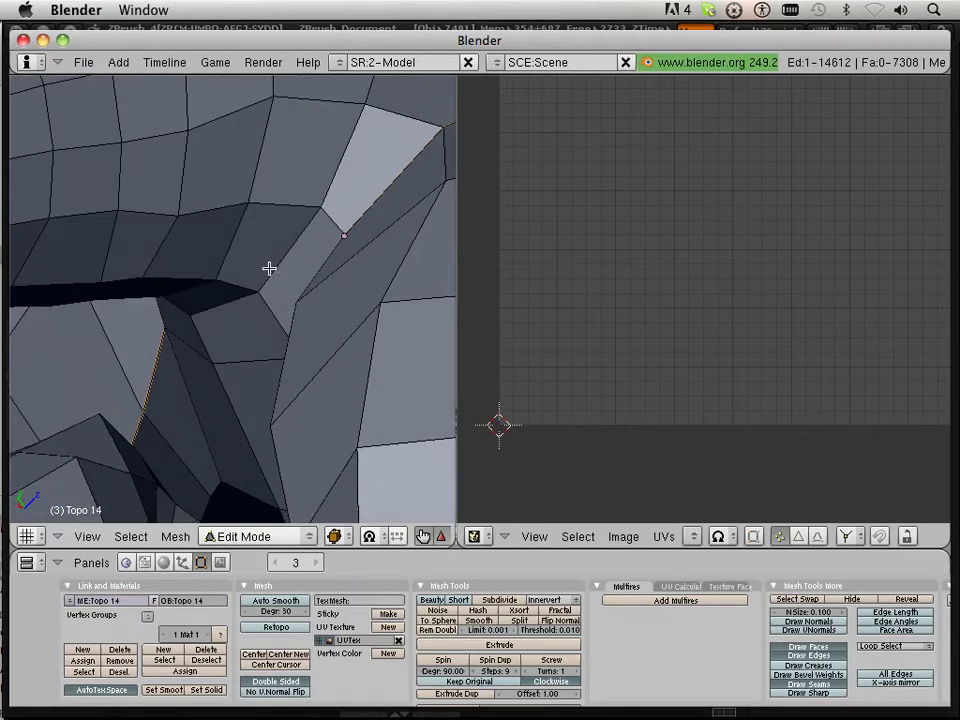
right_click(249, 287)
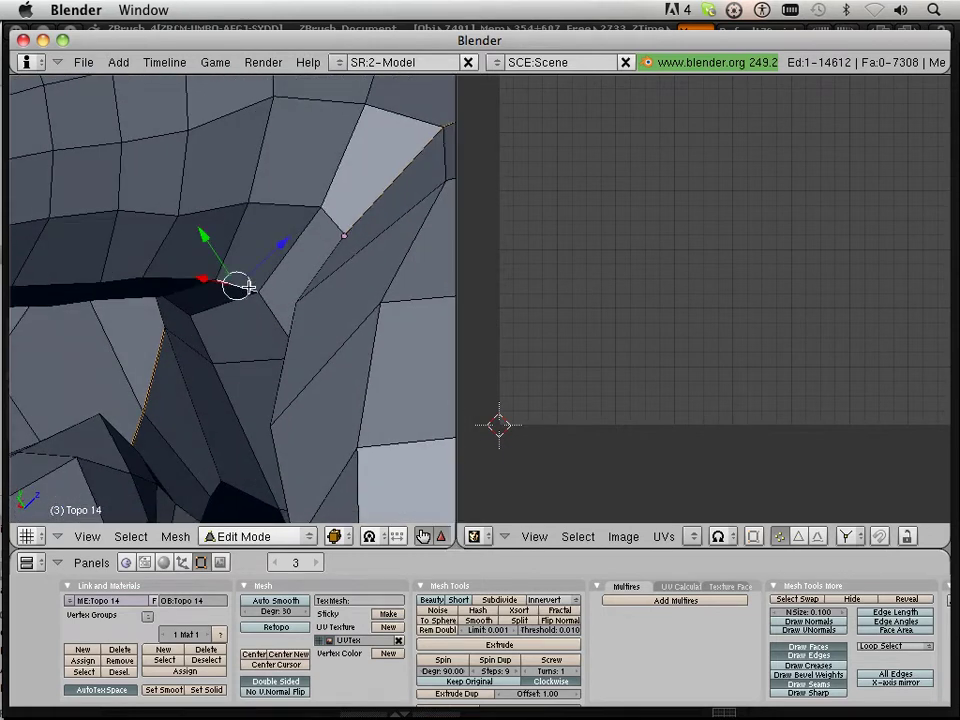
right_click(249, 287, "alt")
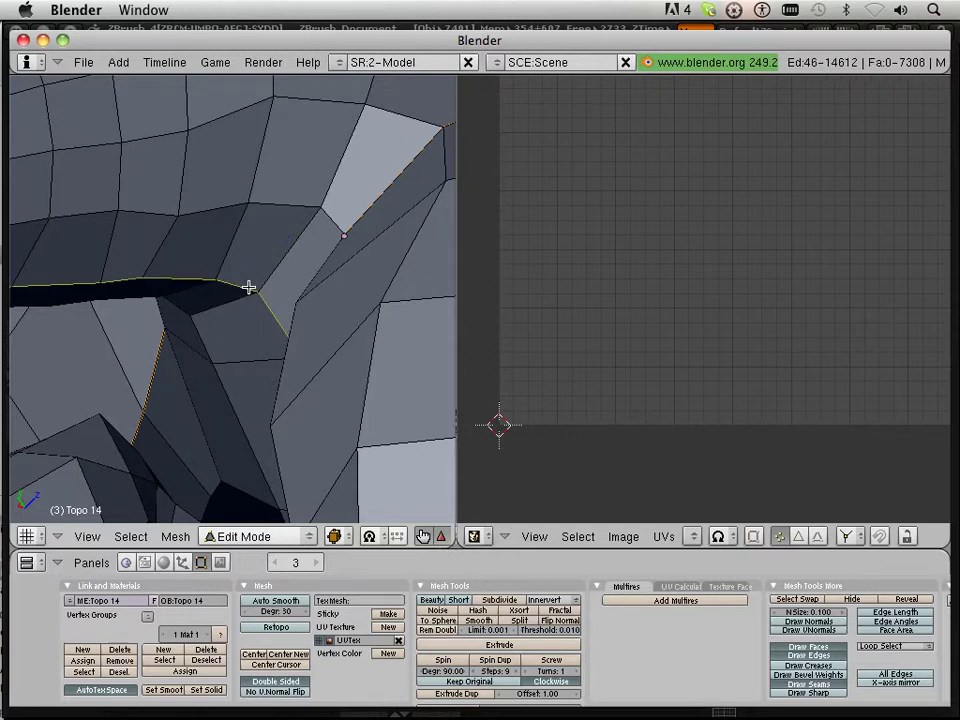
middle_click_drag(175, 351, 219, 349)
middle_click_drag(330, 339, 267, 299)
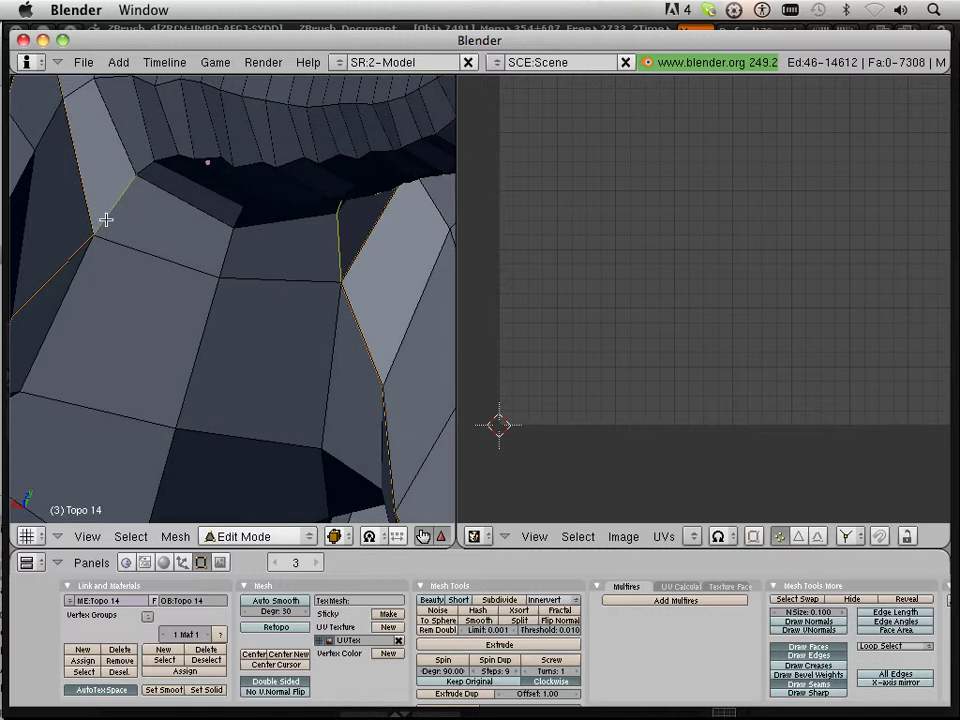
scroll(156, 242, "down", 5)
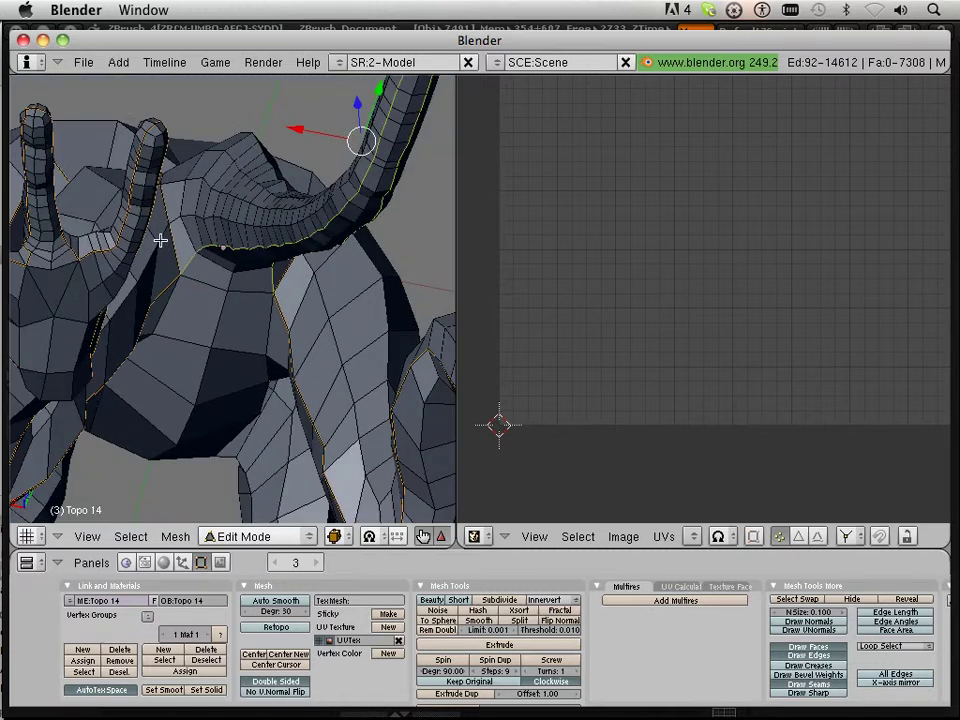
key("ctrl+e")
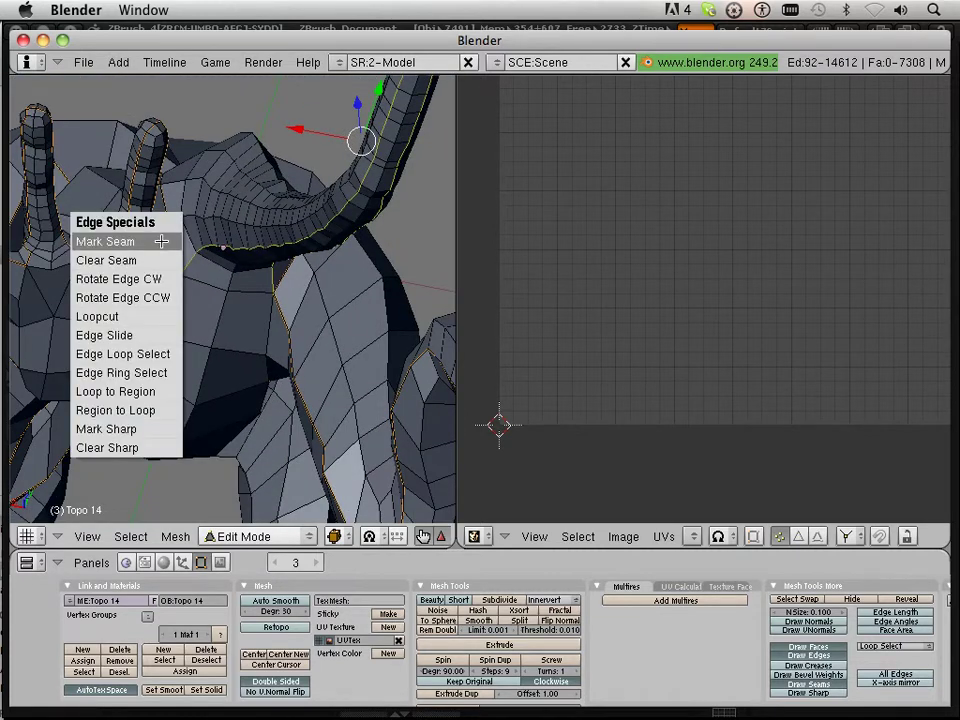
left_click(161, 241)
Mark two edges on each side of the lower belly as seams
scroll(181, 350, "down", 3)
middle_click_drag(173, 349, 289, 187)
middle_click_drag(233, 335, 160, 364)
scroll(160, 291, "up", 3)
right_click(145, 220)
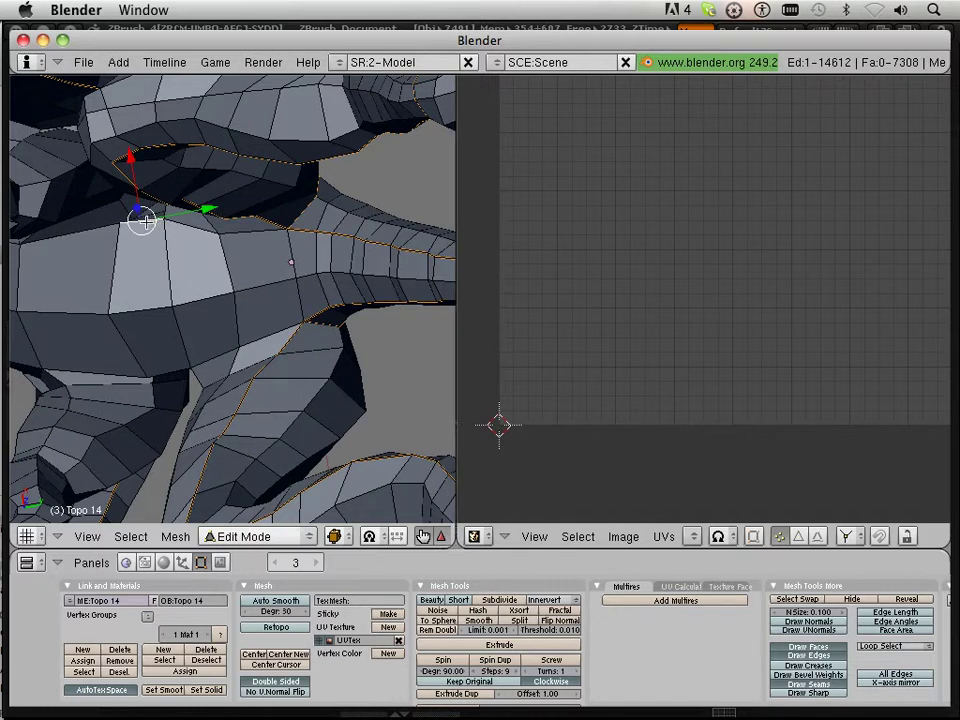
middle_click_drag(99, 333, 119, 266)
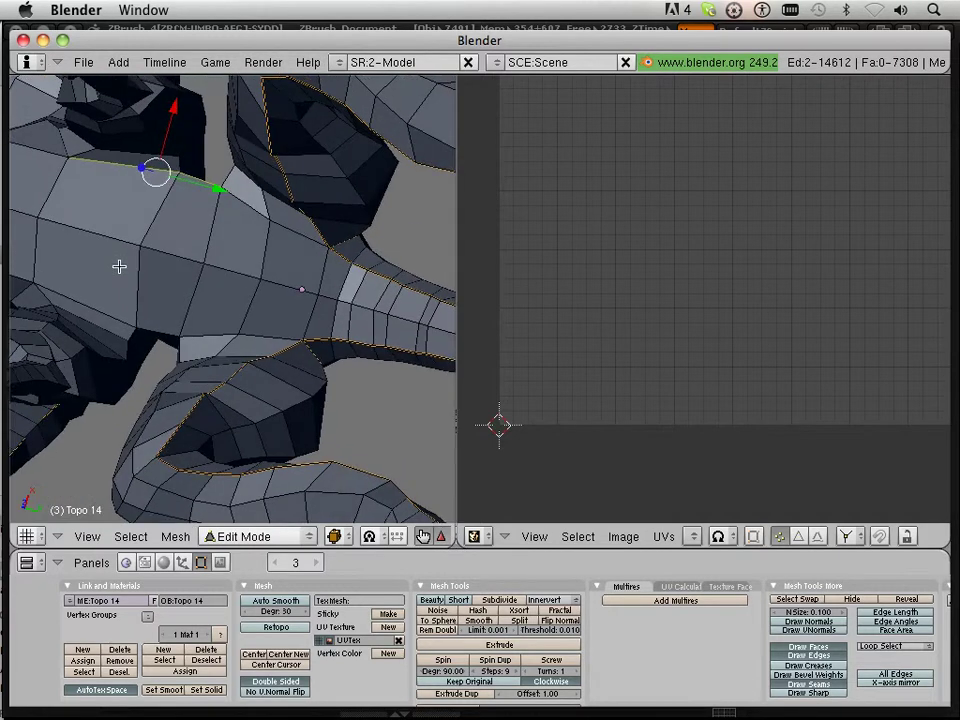
right_click(157, 333, "shift")
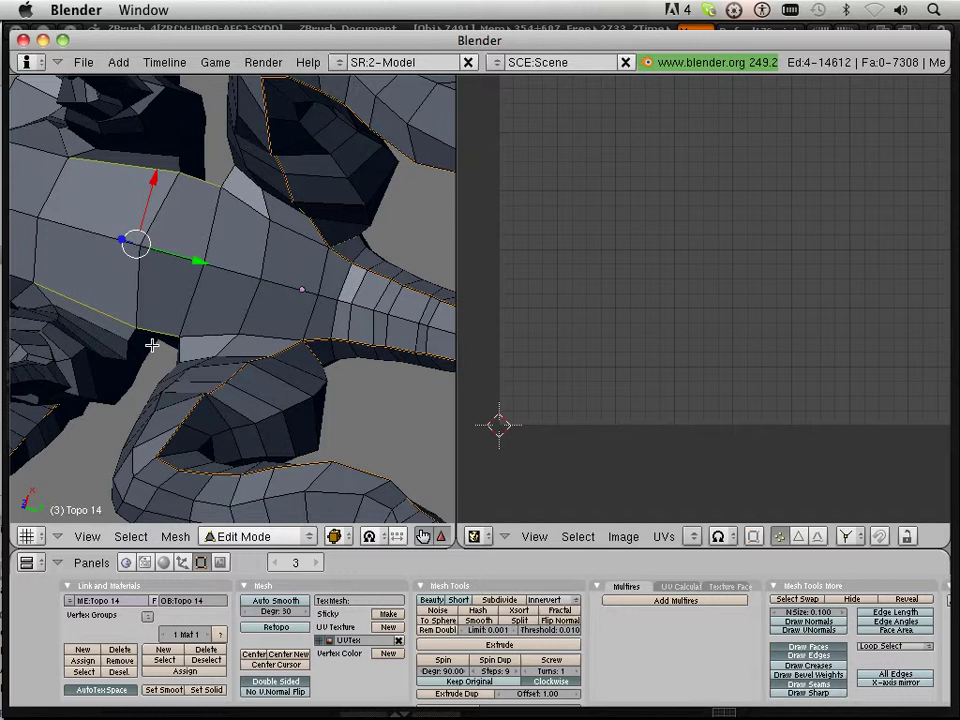
middle_click_drag(152, 345, 197, 389)
key("ctrl+e")
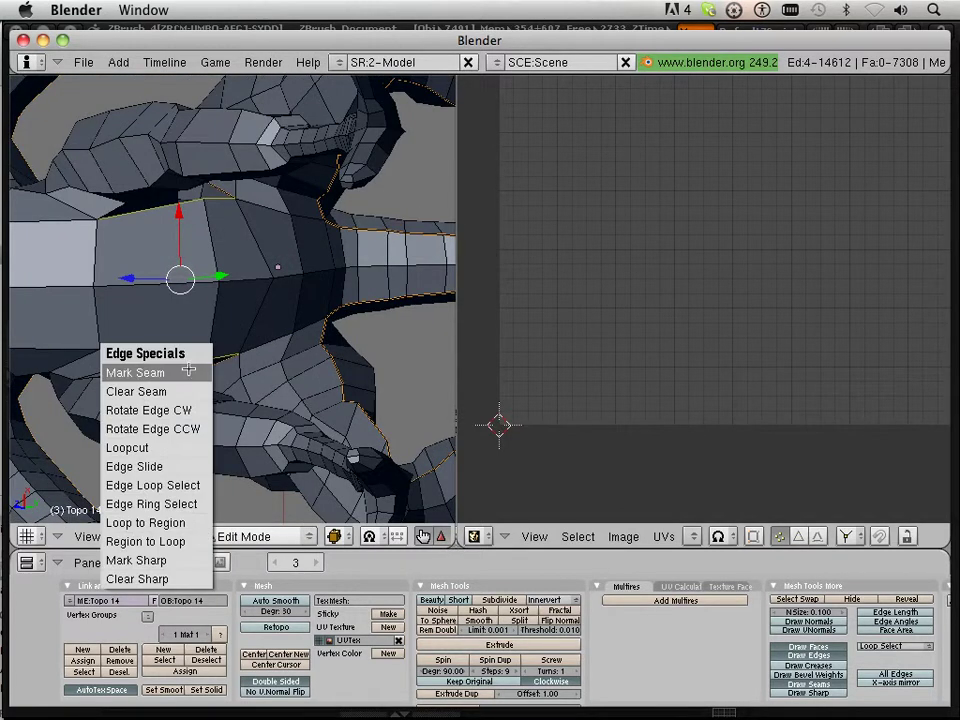
left_click(188, 371)
Mark three edges on each side of the torso as seams, linking the belly seams with the seams under the arms
middle_click_drag(153, 341, 422, 389)
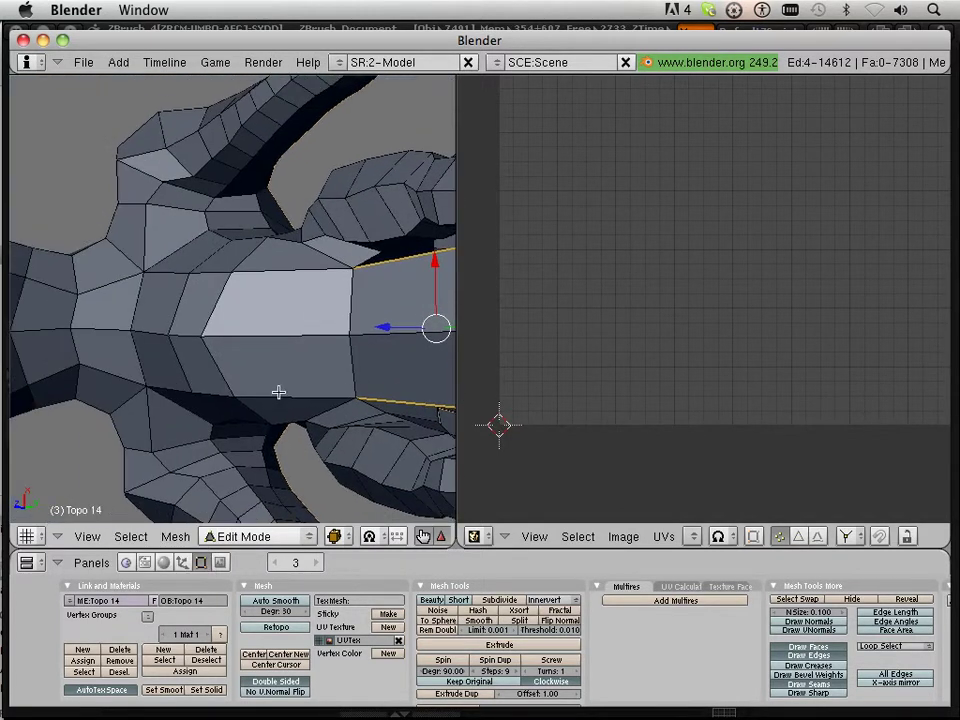
middle_click_drag(278, 392, 273, 431)
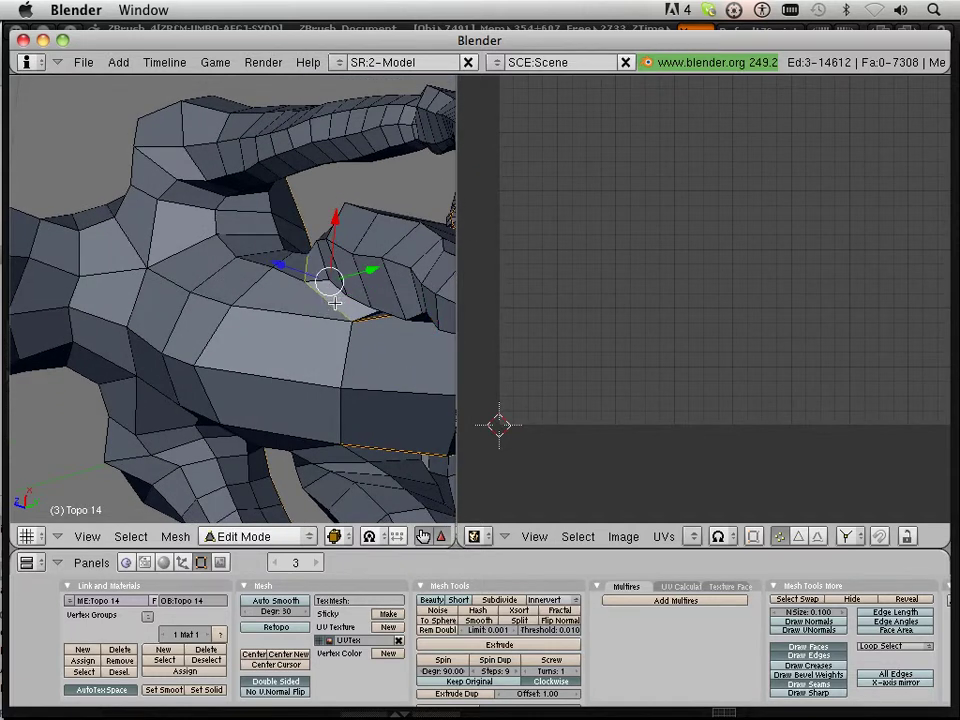
middle_click_drag(334, 302, 296, 248)
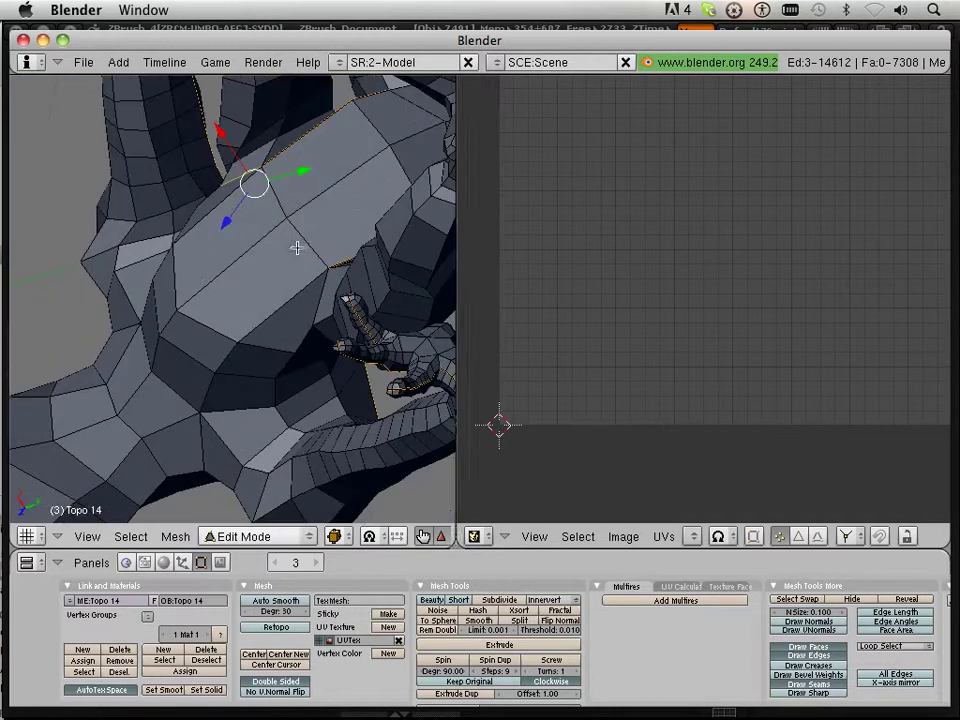
right_click(321, 300, "alt+shift")
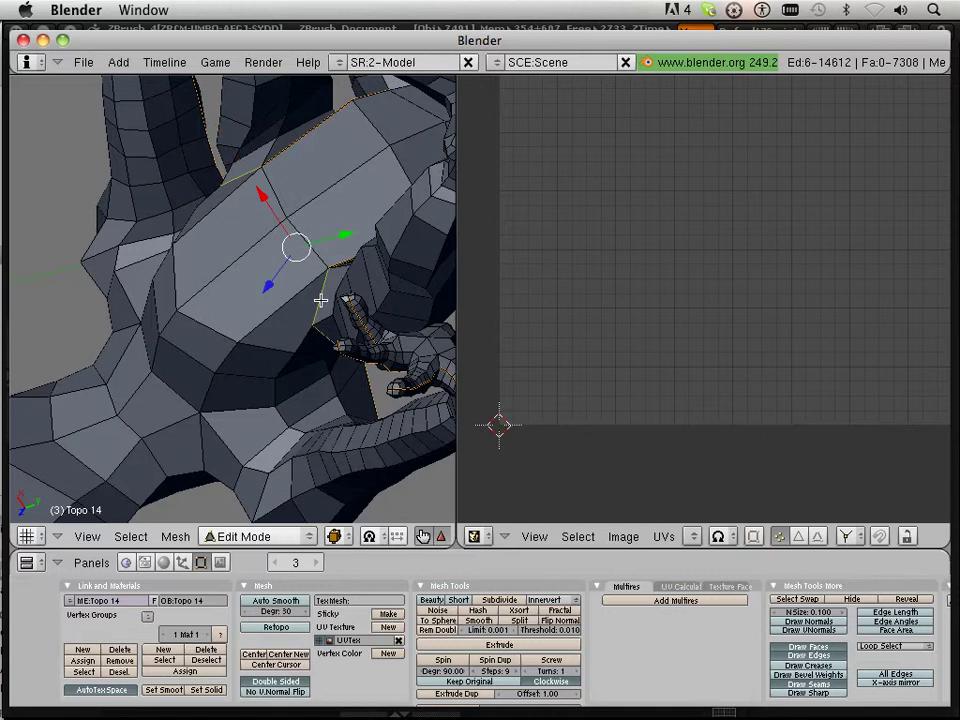
mouse_move(231, 301)
middle_mouse_down()
mouse_move(274, 405)
mouse_move(298, 251)
mouse_move(289, 369)
mouse_move(243, 445)
mouse_move(242, 371)
mouse_move(208, 439)
mouse_move(204, 418)
mouse_move(231, 380)
mouse_move(231, 317)
mouse_move(206, 268)
mouse_move(188, 291)
mouse_move(225, 248)
mouse_move(199, 225)
mouse_move(375, 261)
mouse_move(189, 253)
mouse_move(198, 297)
mouse_move(279, 189)
mouse_move(240, 235)
mouse_move(231, 304)
middle_mouse_up()
scroll(227, 220, "down", 4)
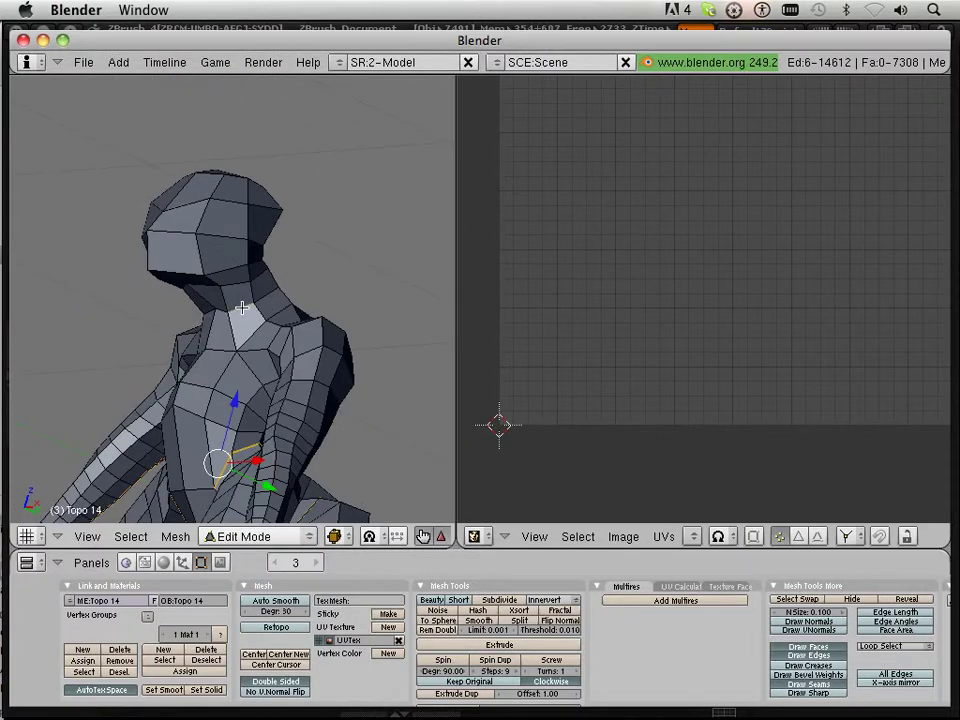
Try to mark the edge loop around the neck as a seam
middle_click_drag(309, 306, 274, 307)
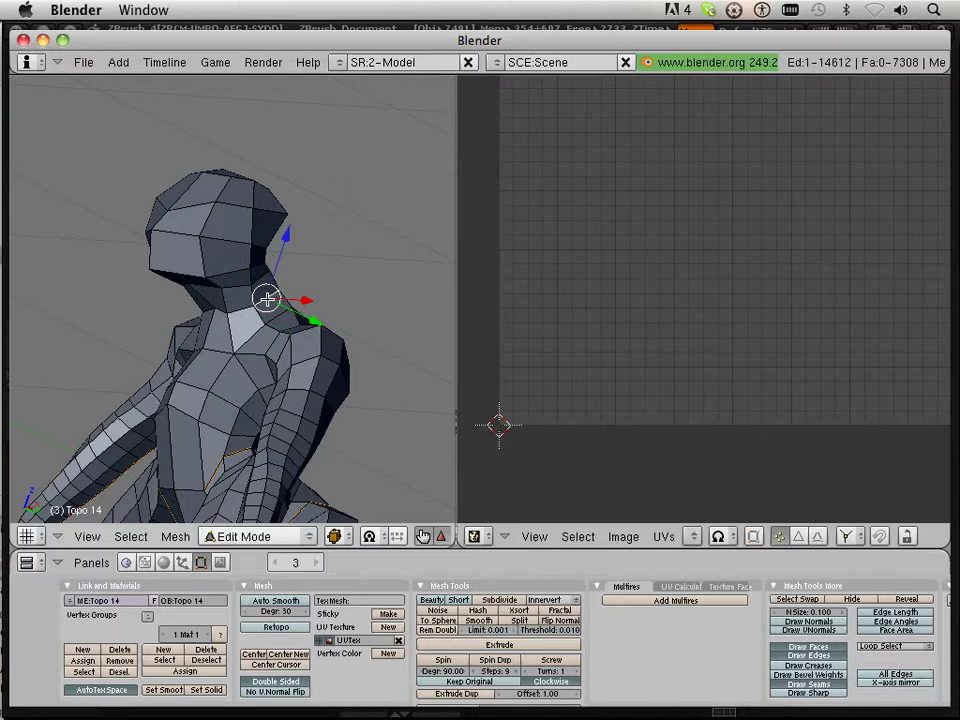
right_click(267, 300, "alt")
key("ctrl+e")
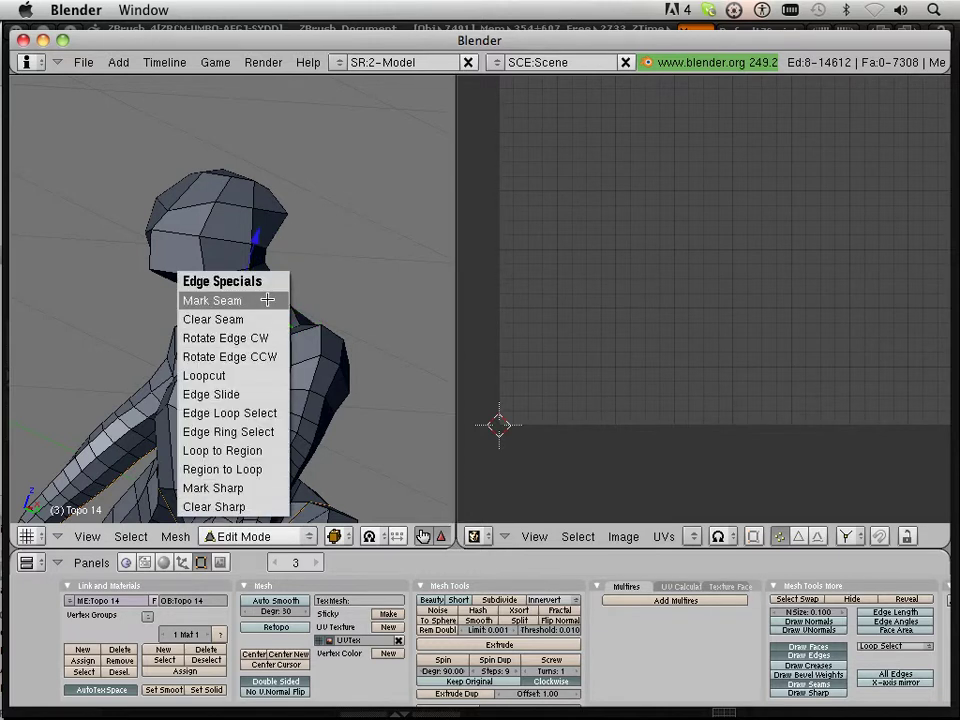
left_click(267, 300)
middle_click_drag(228, 297, 275, 328)
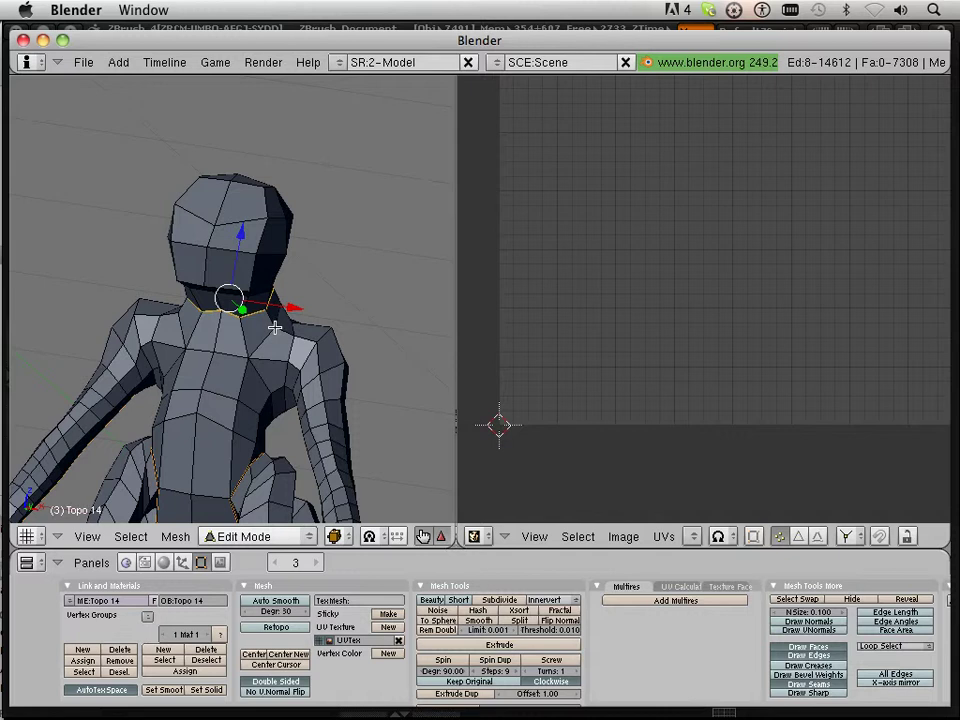
right_click(270, 330)
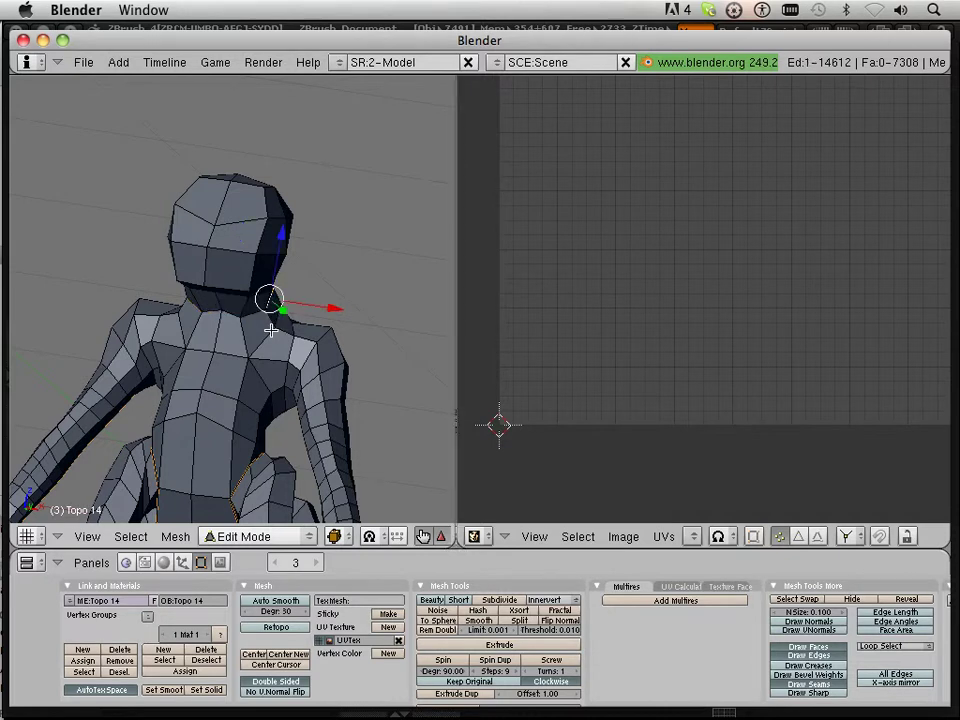
Mark a seam around the base of the neck, across the upper chest and over both shoulders to the back
middle_click_drag(249, 347, 221, 369)
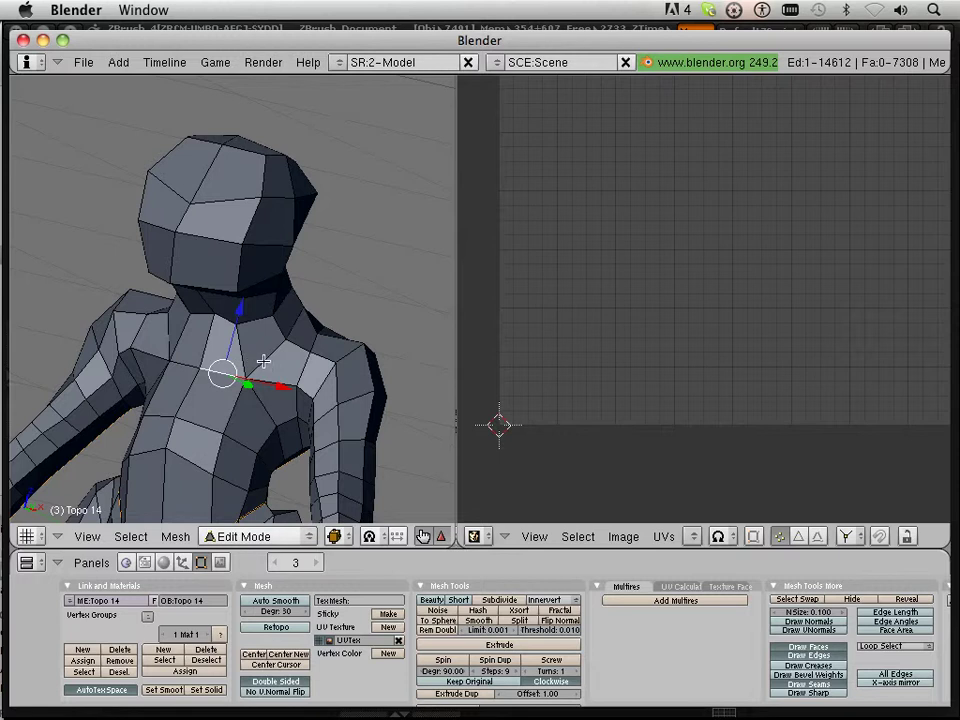
right_click(263, 361, "shift")
right_click(182, 366, "shift")
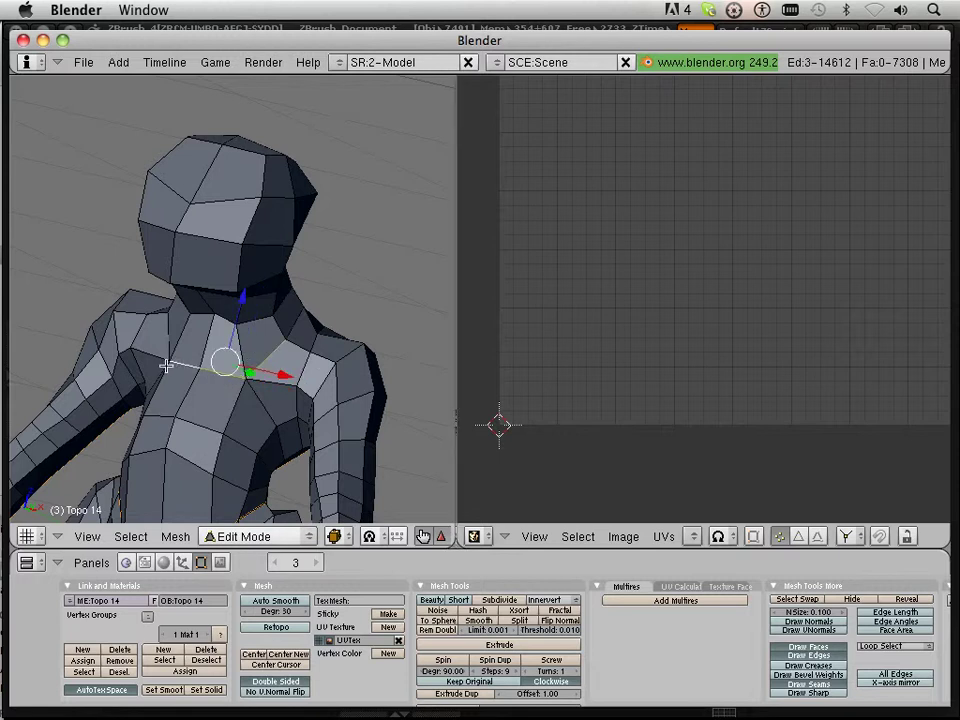
middle_click_drag(166, 366, 247, 383)
right_click(153, 333, "shift")
right_click(188, 356, "shift")
right_click(160, 262, "shift")
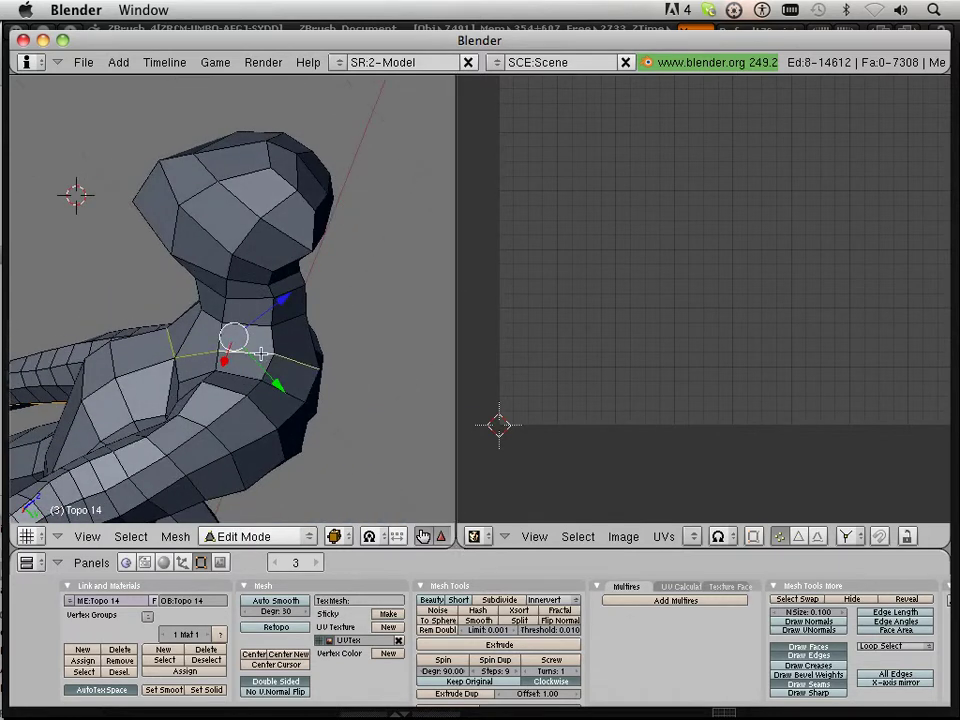
key("ctrl+e")
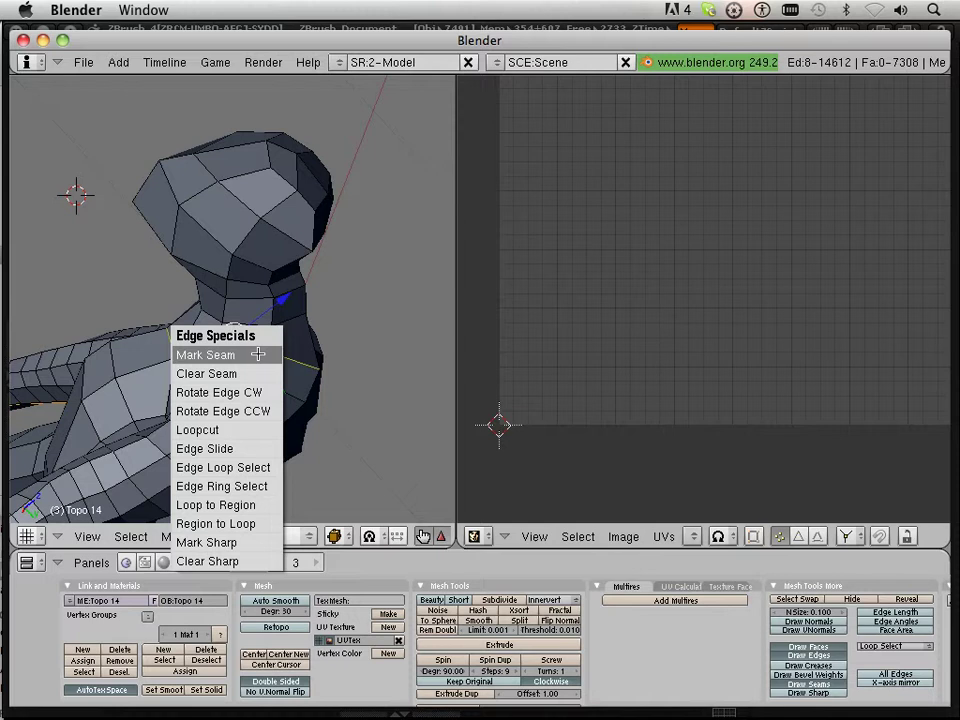
left_click(258, 354)
Mark the seven centre edges up the back of the neck and head as a seam, starting at the neck base
mouse_move(258, 354)
middle_mouse_down()
mouse_move(235, 380)
mouse_move(253, 408)
mouse_move(321, 444)
mouse_move(321, 392)
mouse_move(167, 399)
mouse_move(188, 402)
mouse_move(205, 375)
mouse_move(200, 320)
mouse_move(160, 295)
mouse_move(107, 302)
mouse_move(214, 262)
mouse_move(245, 337)
middle_mouse_up()
right_click(259, 349)
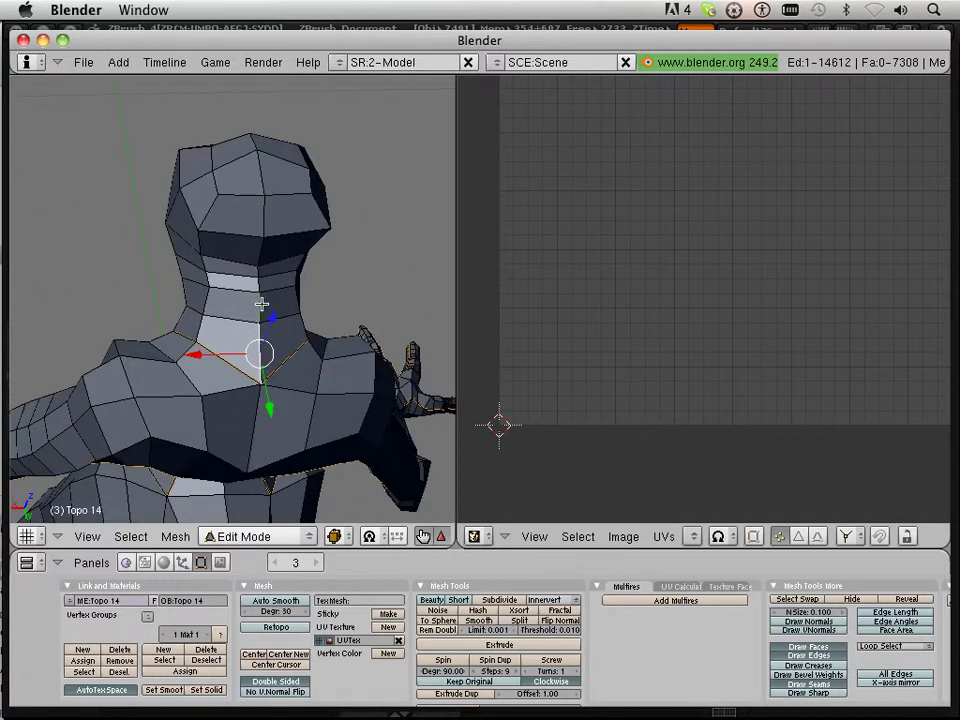
right_click(261, 291, "shift")
right_click(258, 283, "shift")
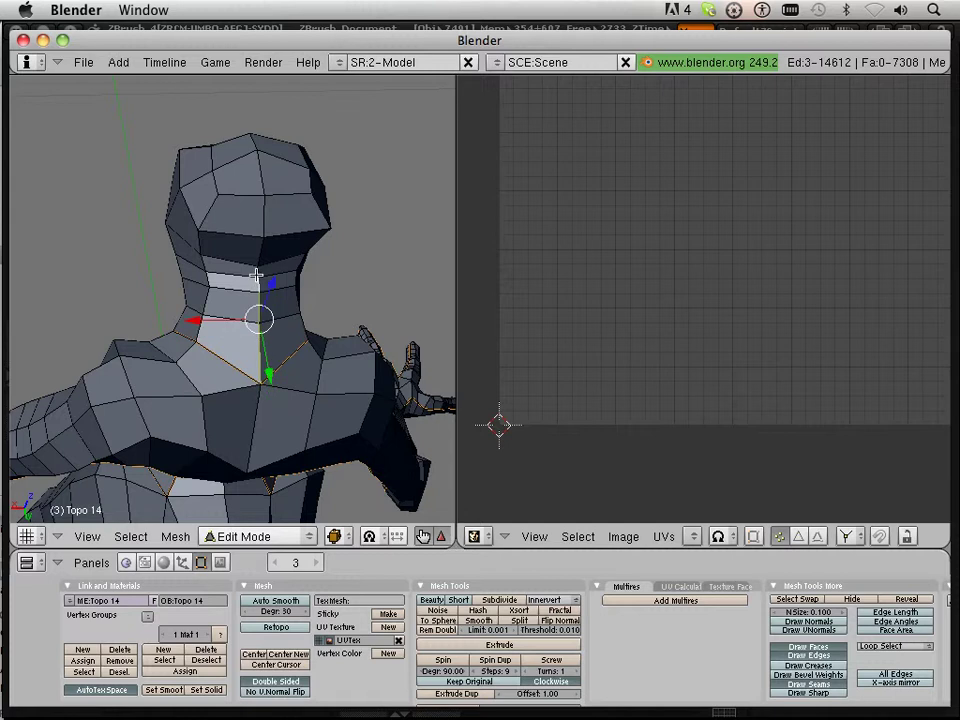
right_click(283, 240, "shift")
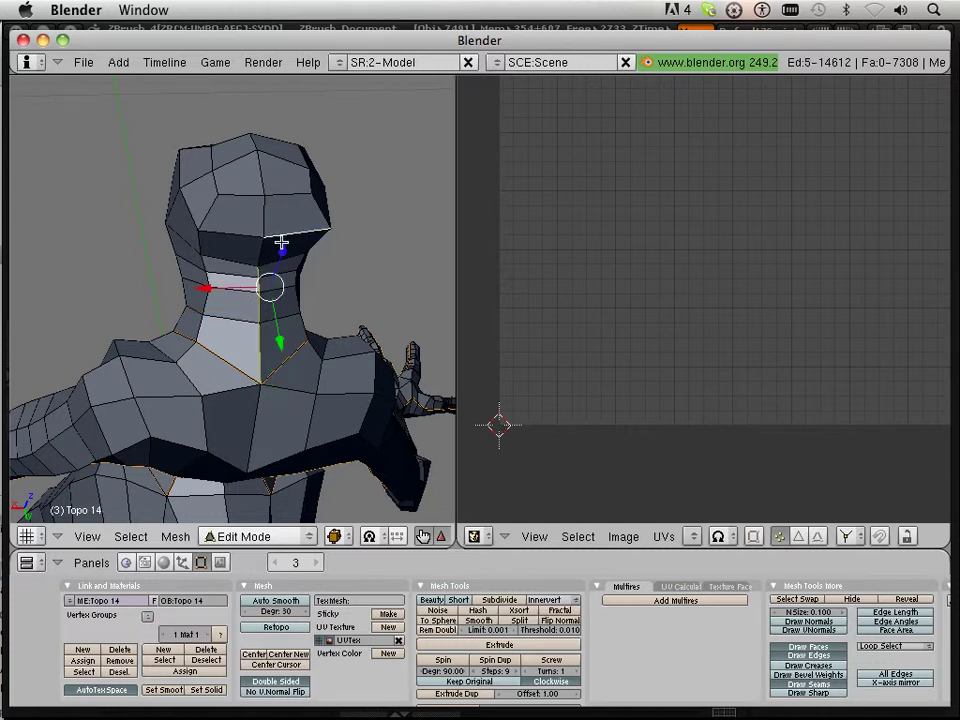
right_click(274, 243, "shift")
right_click(262, 242, "shift")
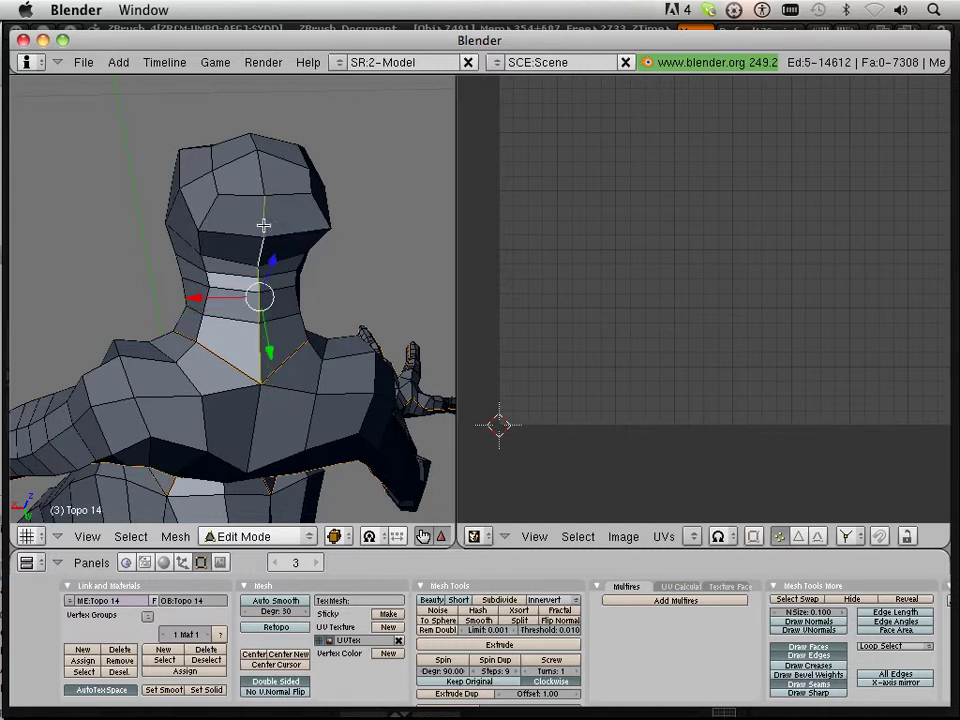
right_click(263, 226, "shift")
right_click(262, 178, "shift")
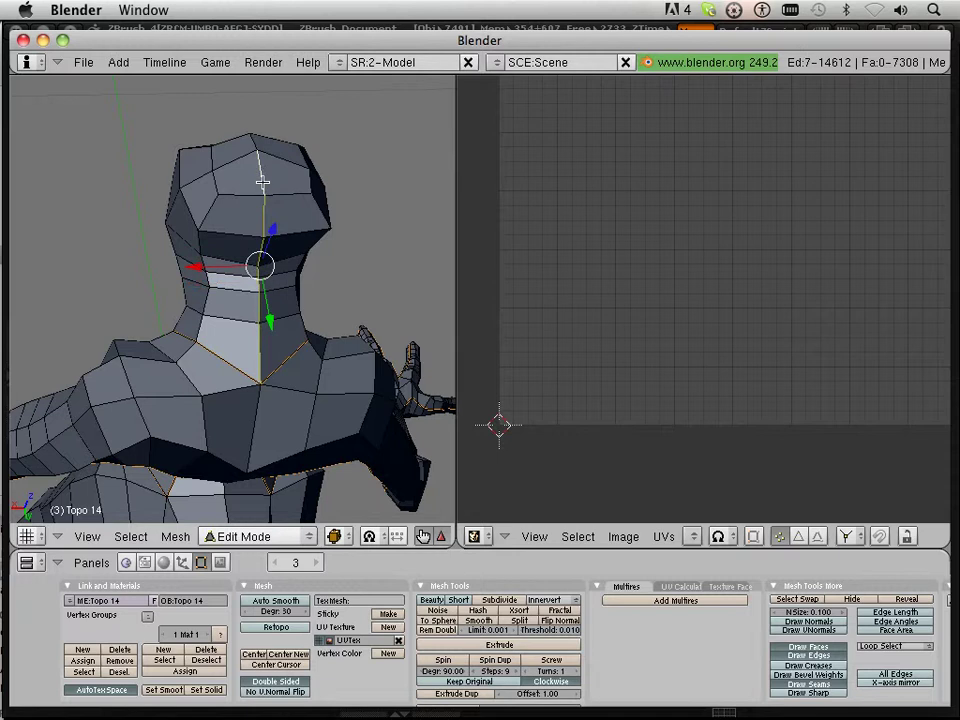
key("ctrl+e")
left_click(261, 183)
middle_click_drag(257, 190, 201, 364)
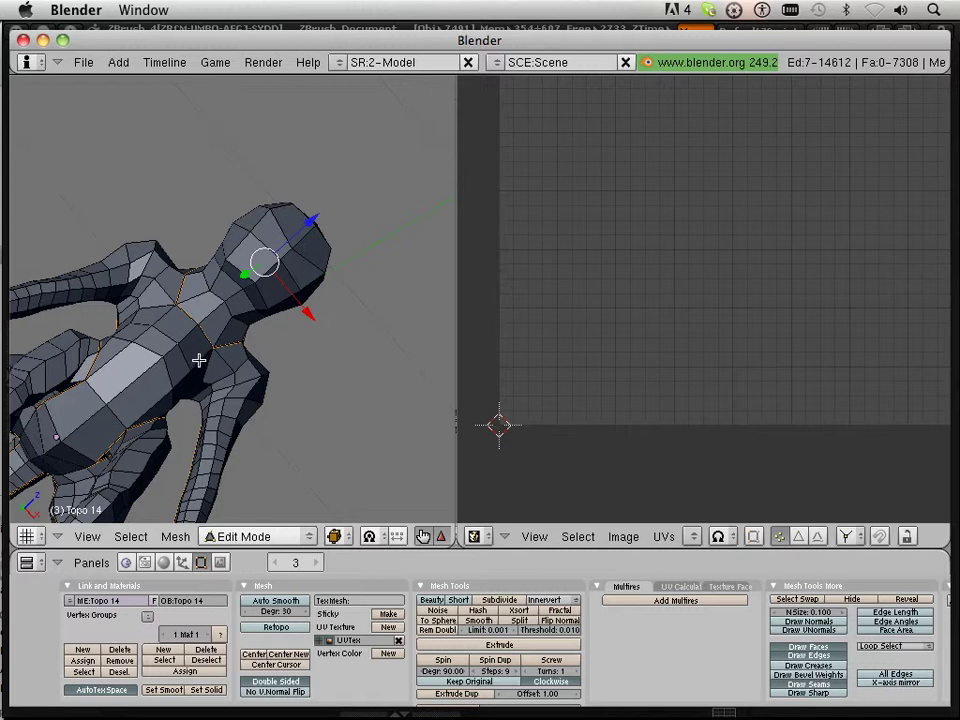
Select the whole creature mesh and unwrap it along the marked seams
key("a")
key("u")
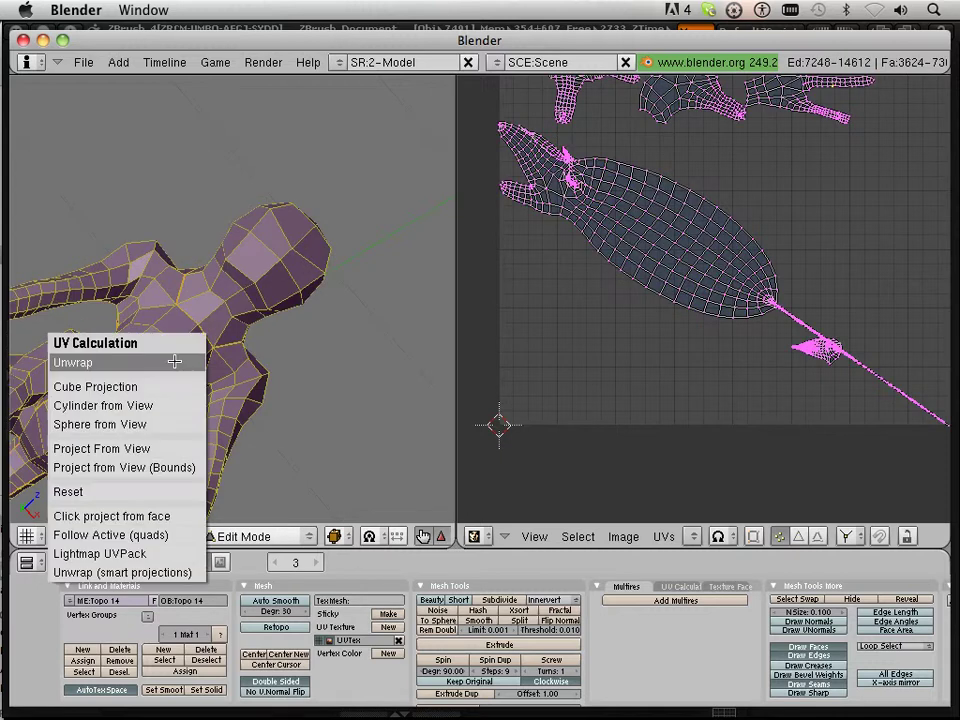
left_click(174, 361)
scroll(612, 305, "down", 1)
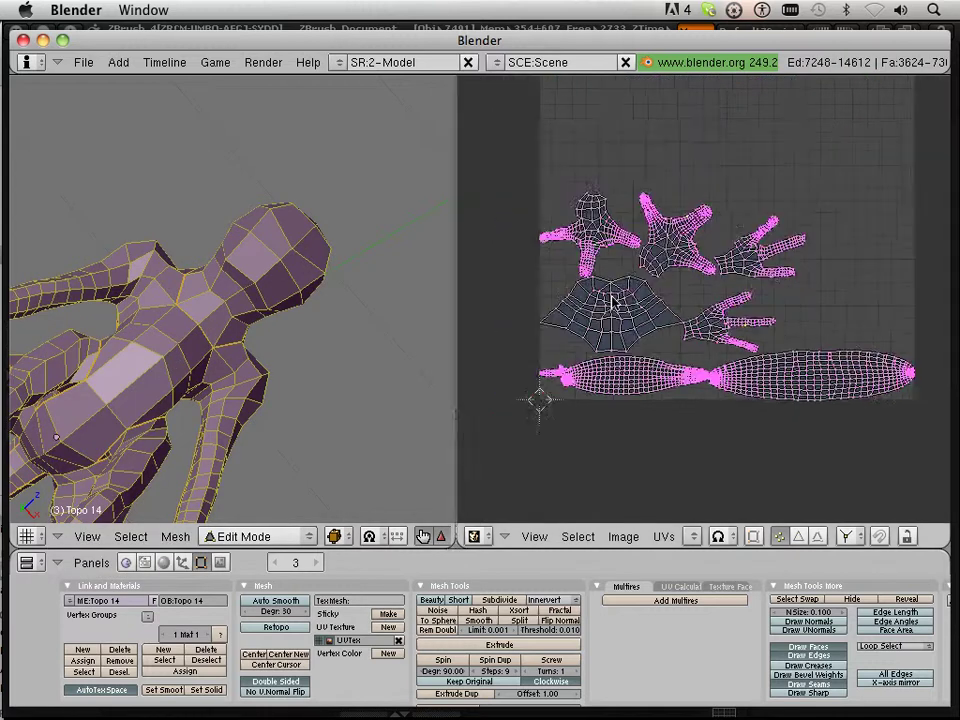
Examine the unwrapped UV islands, looking closely at the hands, the torso piece and the long limb islands
scroll(612, 305, "up", 5)
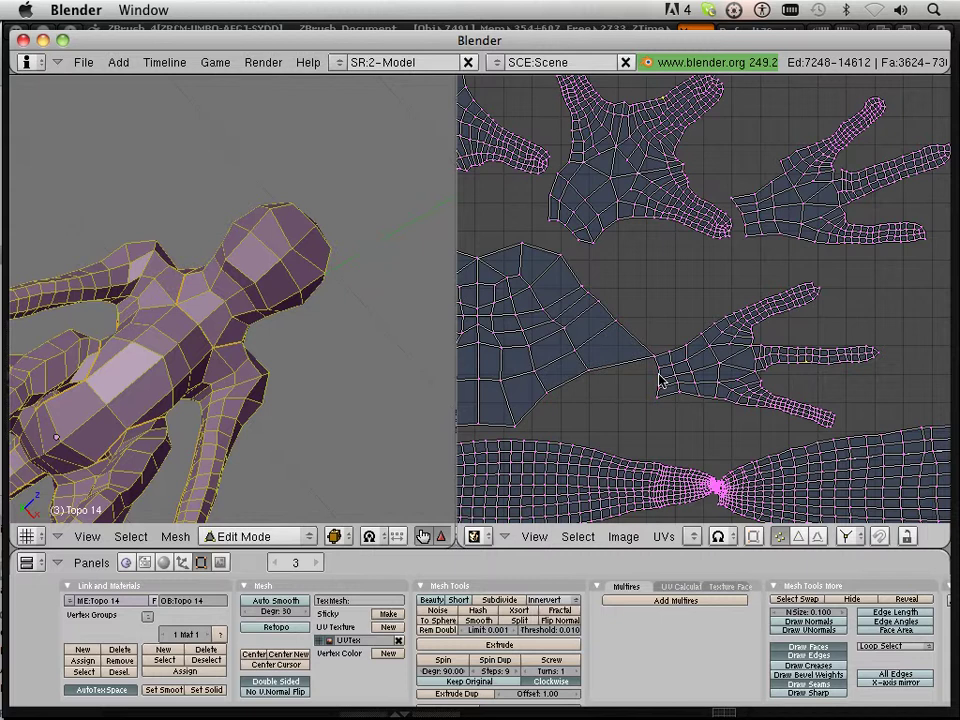
middle_click_drag(652, 376, 819, 203)
scroll(670, 247, "up", 4)
middle_click_drag(517, 308, 910, 272)
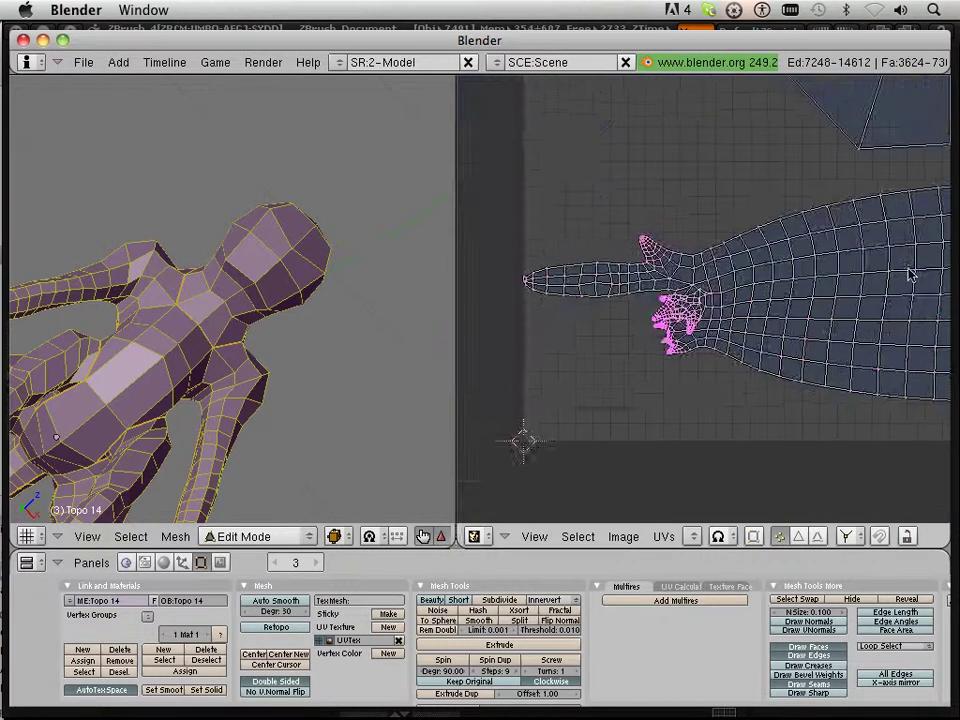
scroll(724, 300, "up", 4)
scroll(683, 280, "up", 1)
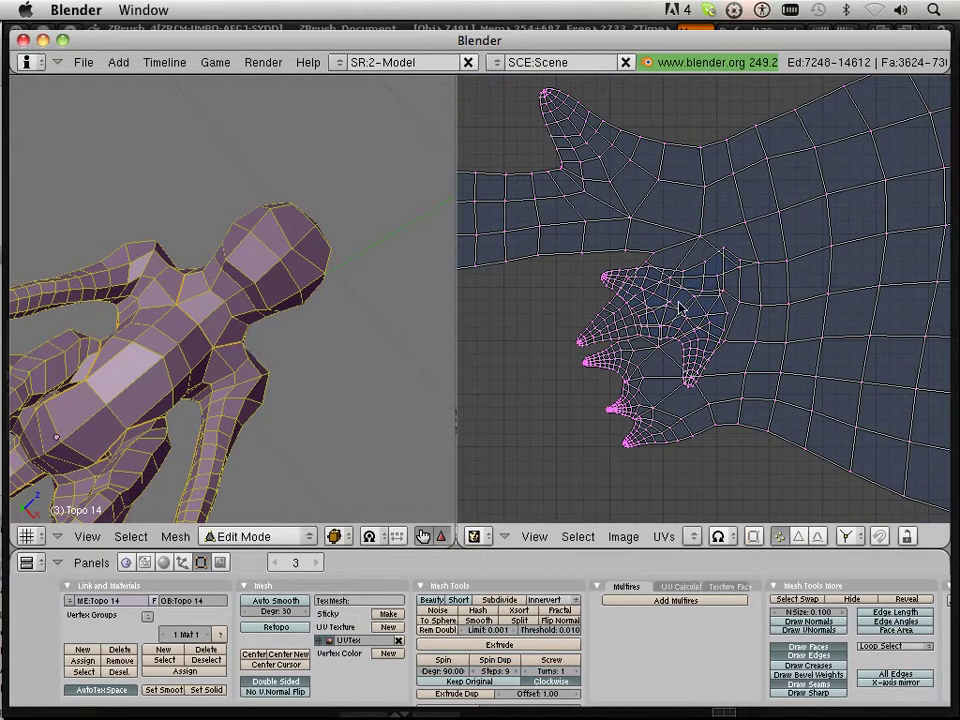
scroll(680, 307, "down", 4)
scroll(716, 357, "up", 2)
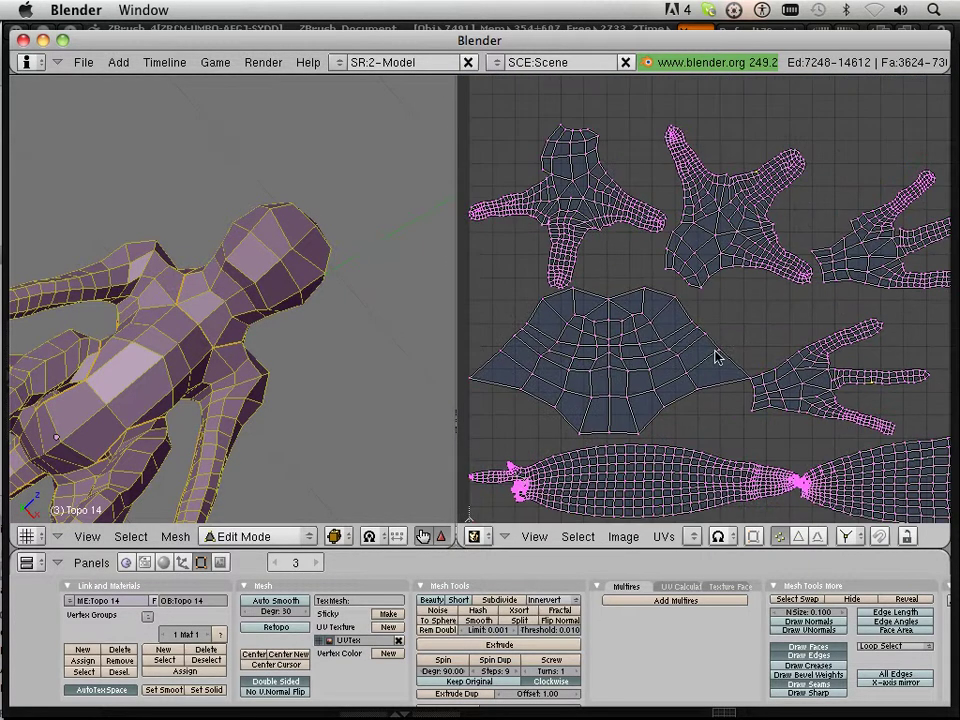
scroll(690, 380, "up", 2)
scroll(820, 250, "down", 6)
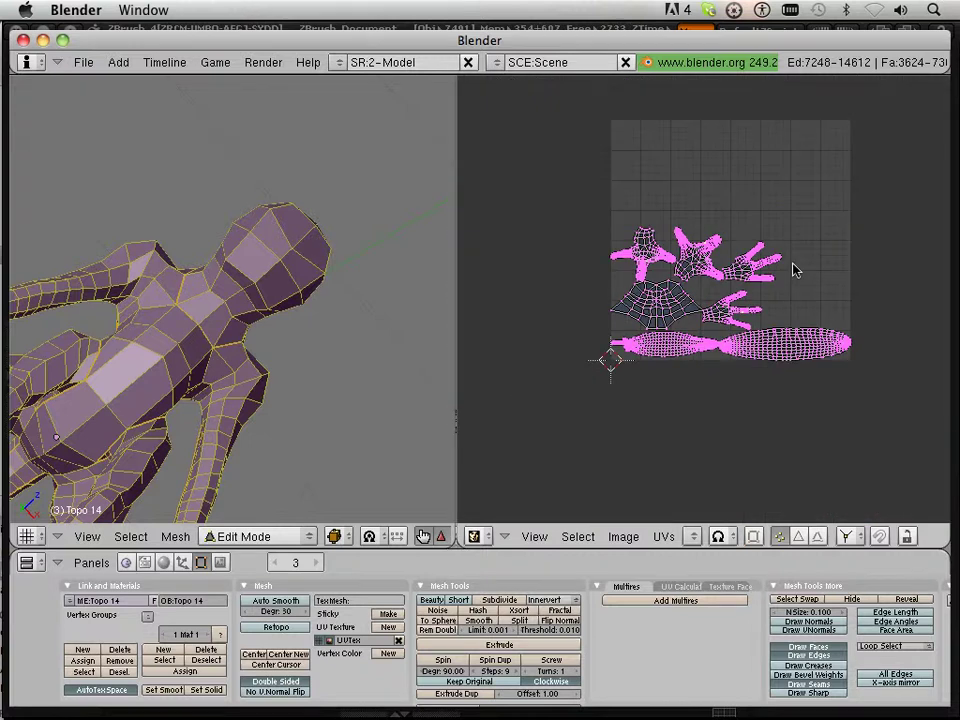
scroll(687, 363, "up", 5)
scroll(673, 364, "down", 3)
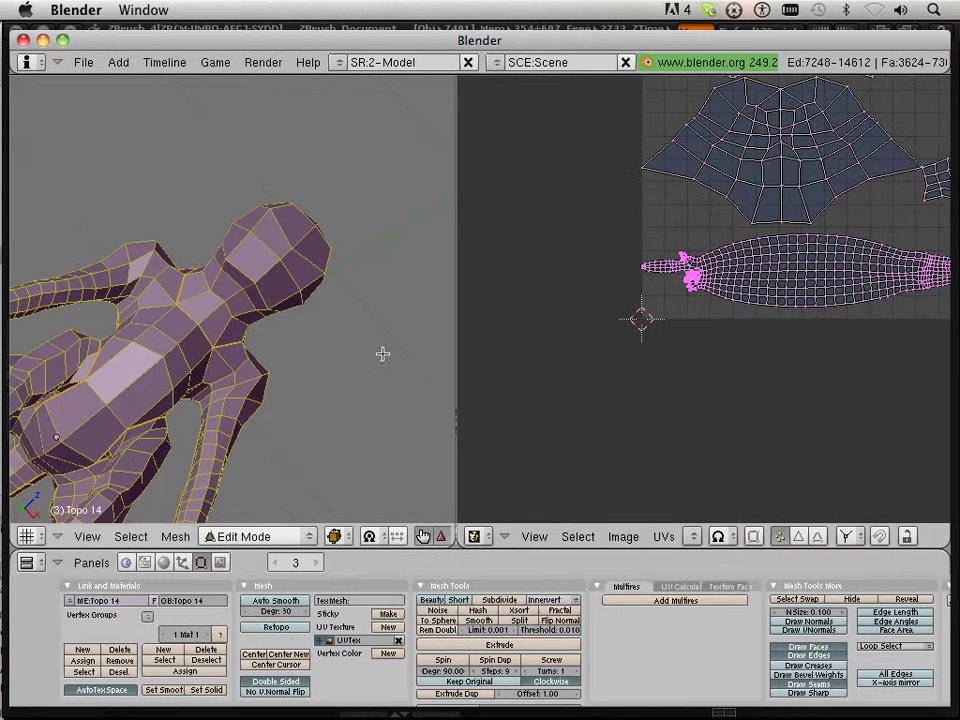
Enlarge the 3D view around the crease between the legs and make edges hidden behind faces selectable
scroll(248, 357, "down", 1)
scroll(248, 357, "down", 3)
middle_click_drag(244, 347, 313, 291, "shift")
scroll(268, 390, "up", 3)
middle_click_drag(320, 337, 202, 232)
right_click(294, 238)
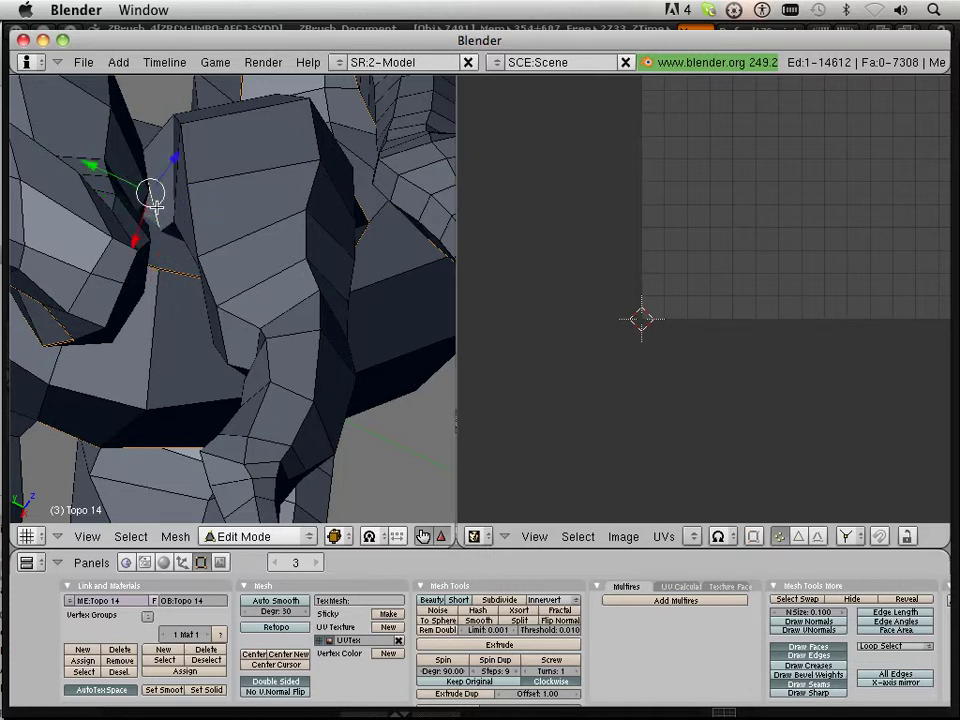
scroll(155, 208, "up", 3)
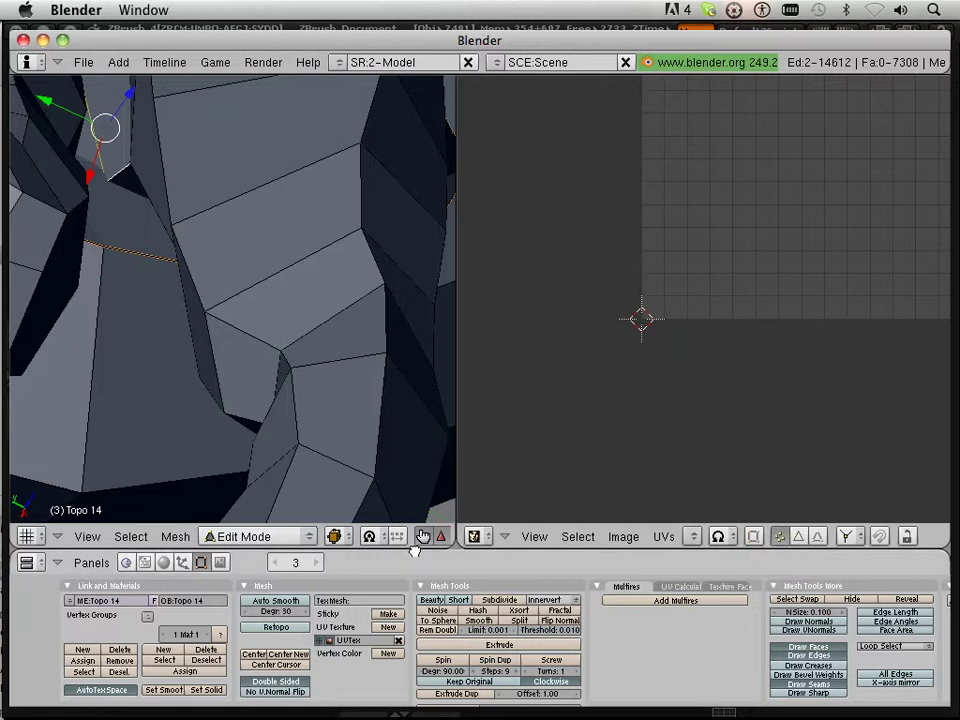
left_click_drag(457, 526, 828, 510)
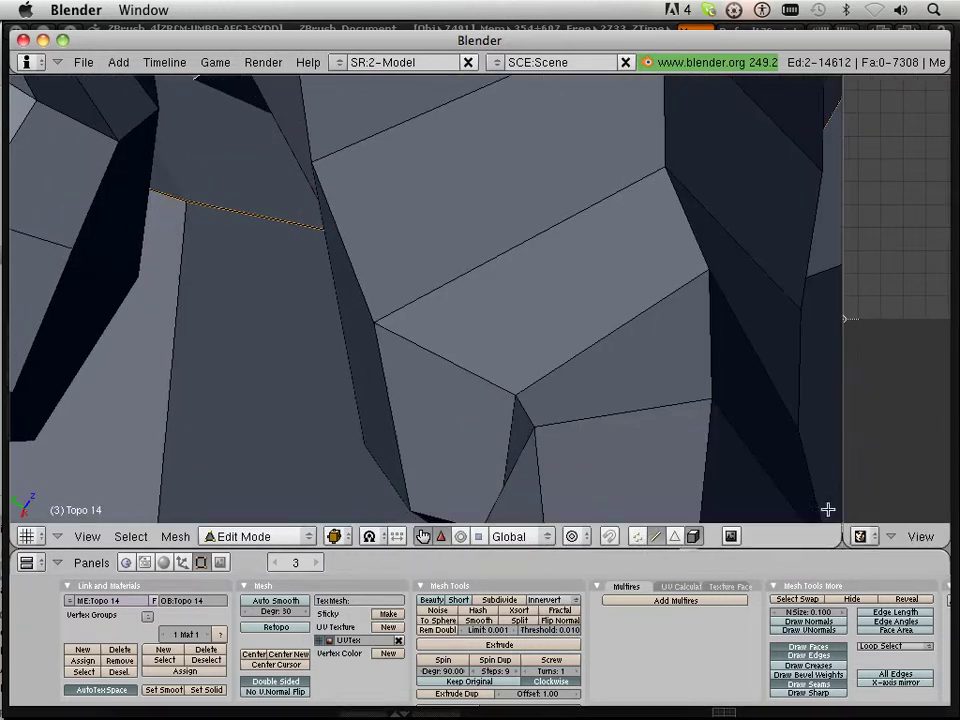
left_click(694, 537)
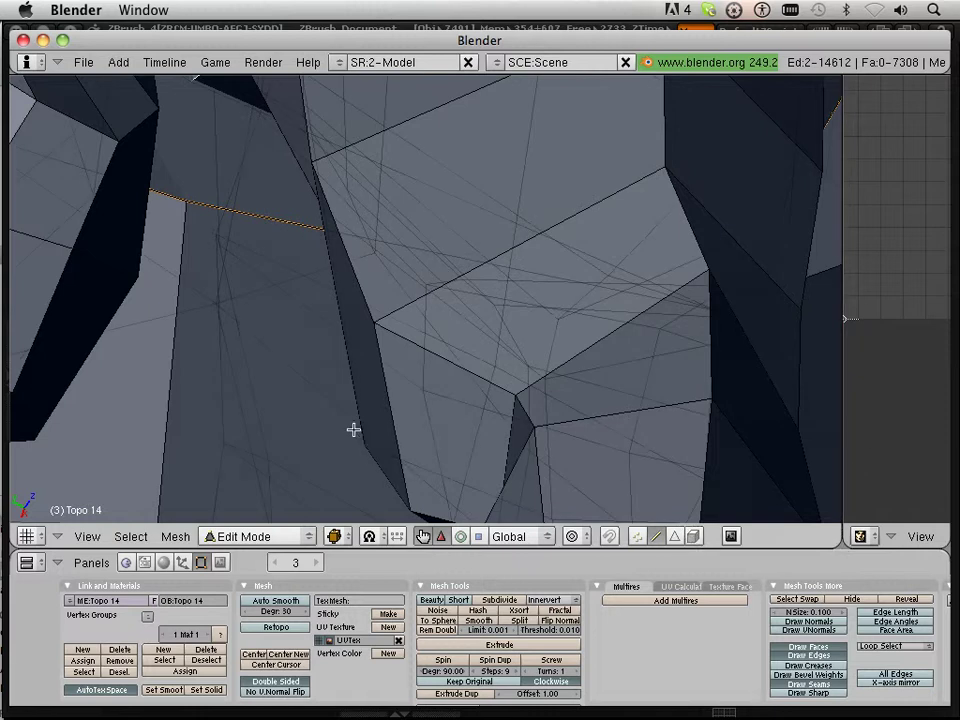
Mark the two edges deep in the crease between the front and hind legs on one side as seams
middle_click_drag(264, 286, 299, 452, "shift")
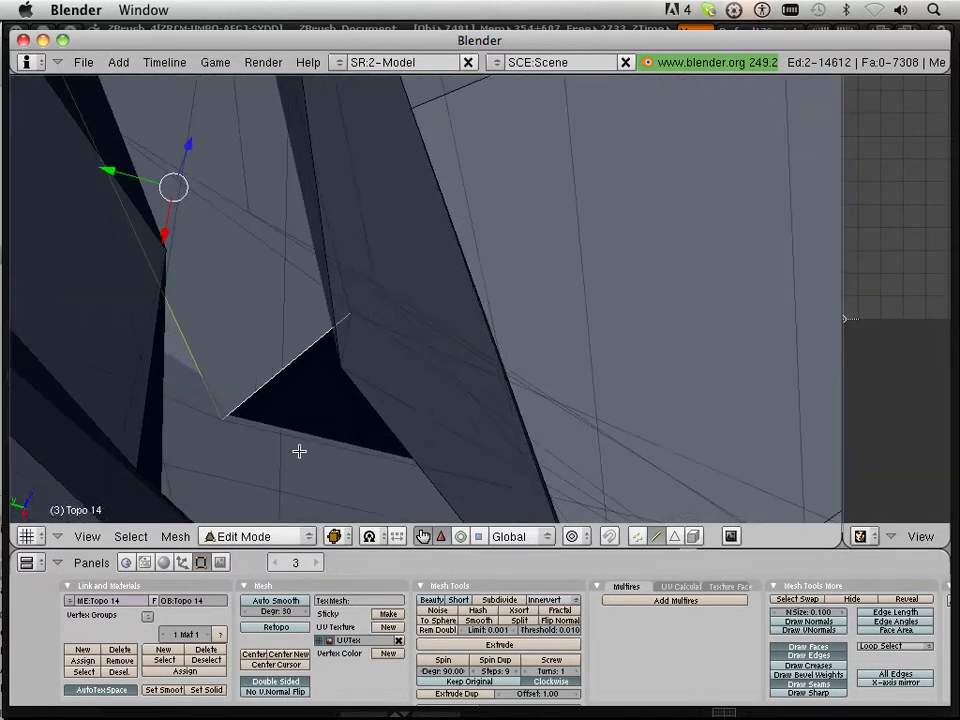
right_click(243, 426)
right_click(204, 378, "shift")
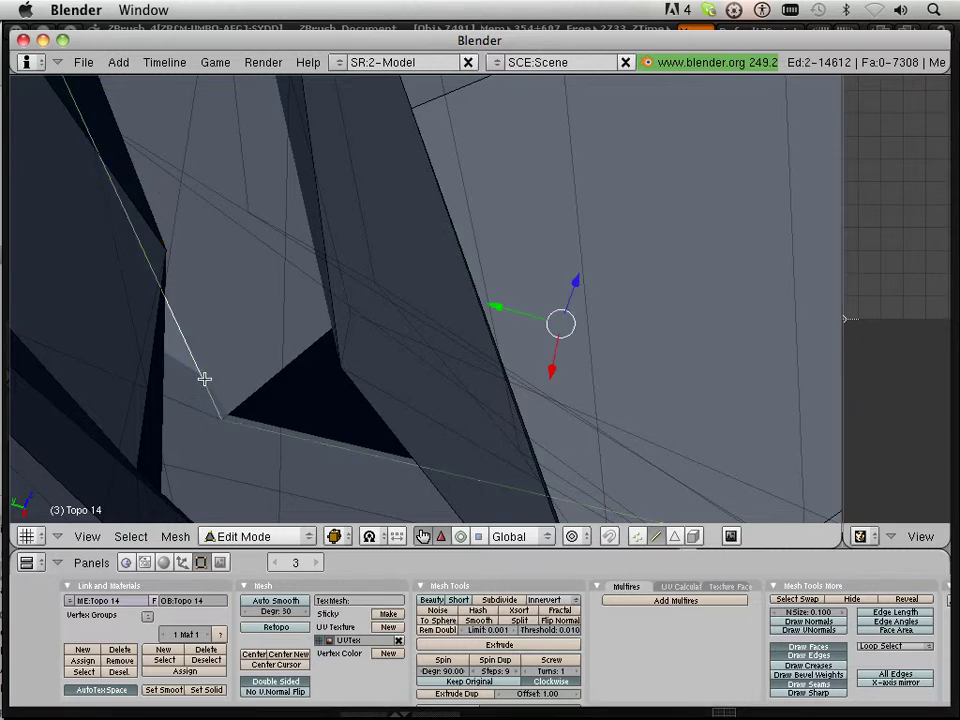
scroll(225, 397, "down", 6)
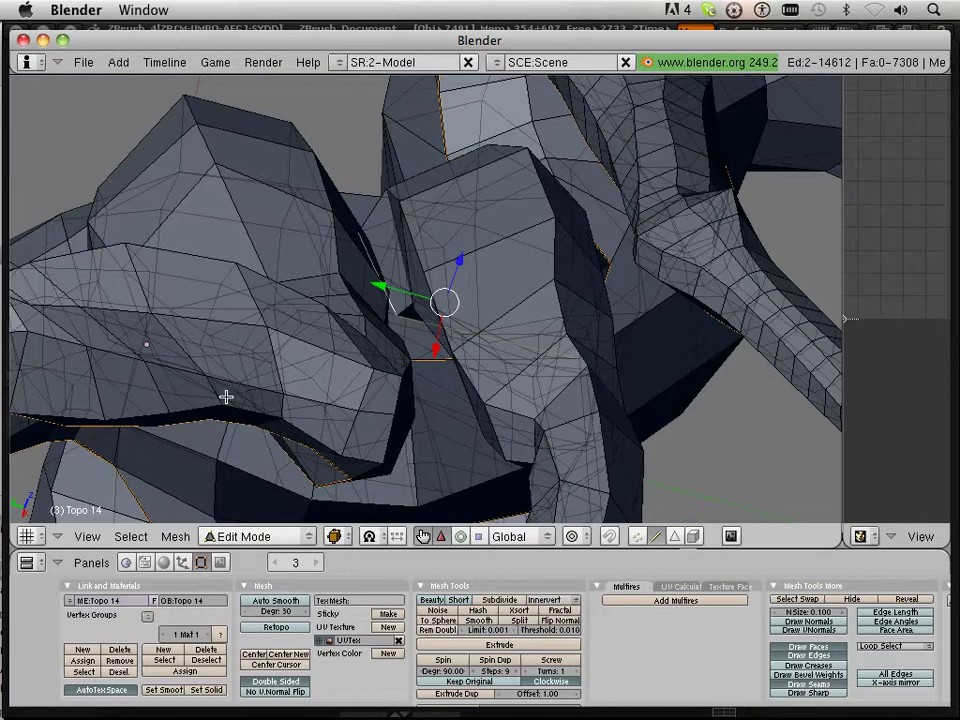
middle_click_drag(226, 397, 269, 497)
key("ctrl+e")
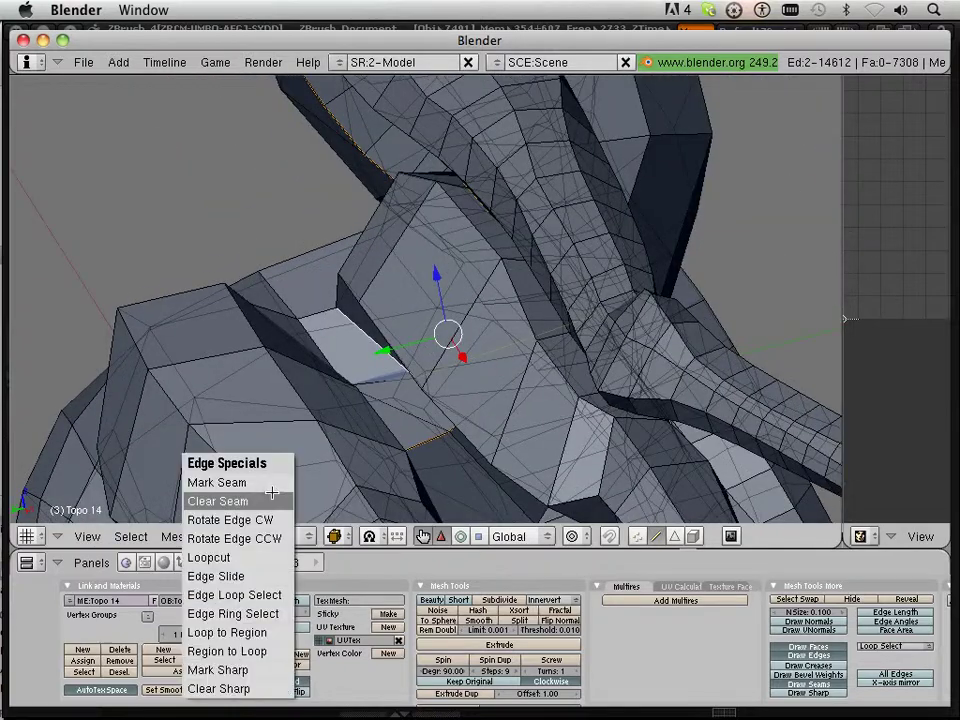
left_click(264, 487)
Mark the two matching edges in the leg crease on the opposite side of the body as seams
middle_click_drag(217, 407, 457, 356)
scroll(432, 203, "up", 3)
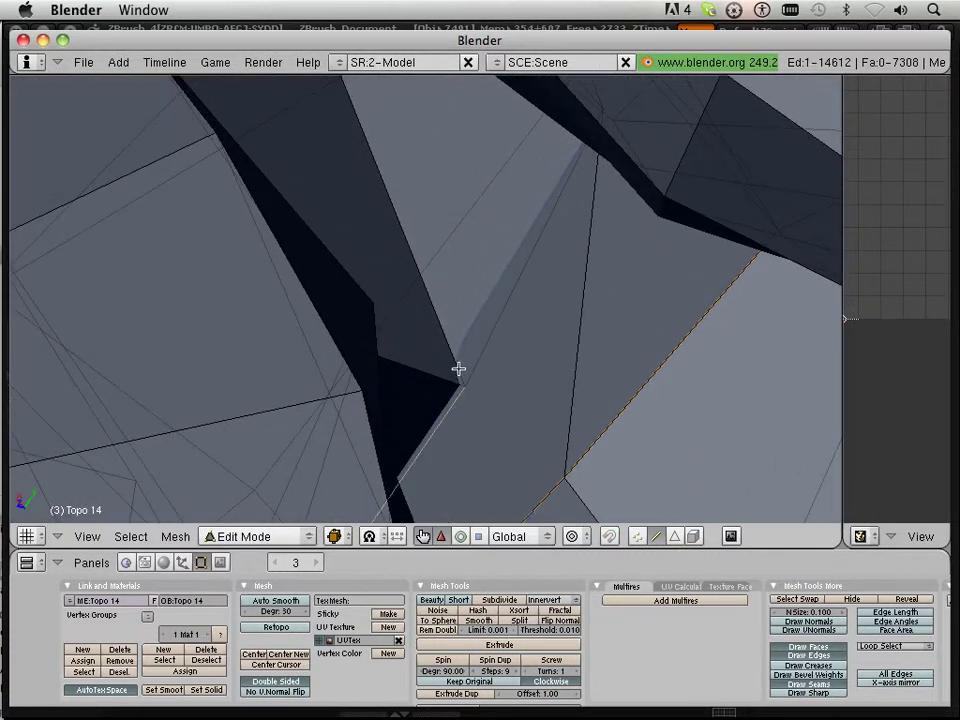
right_click(452, 348, "shift")
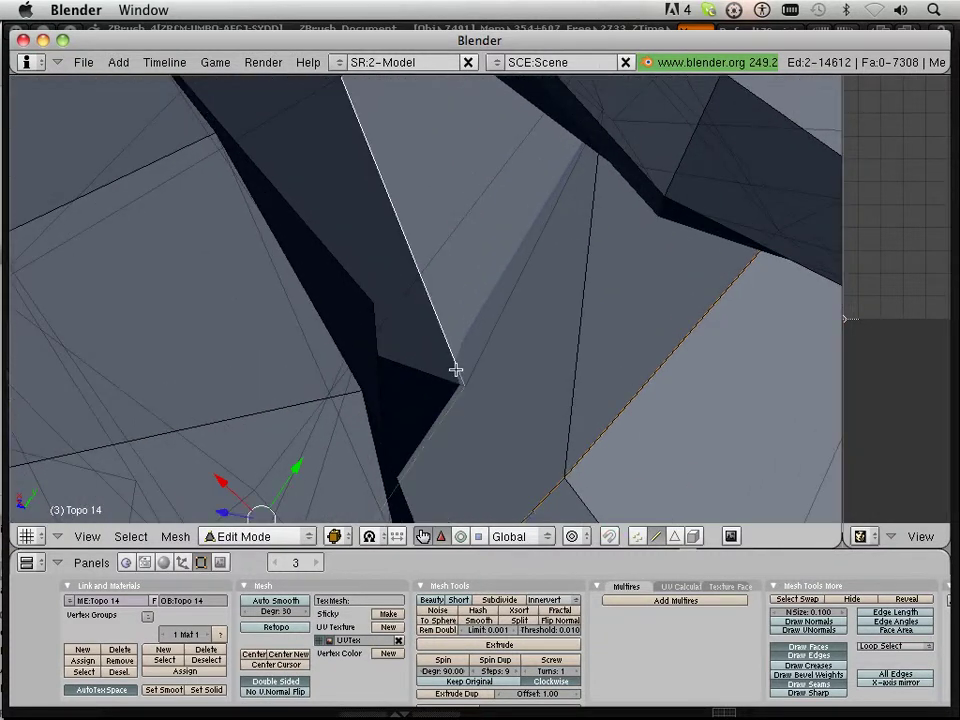
key("ctrl+e")
left_click(455, 370)
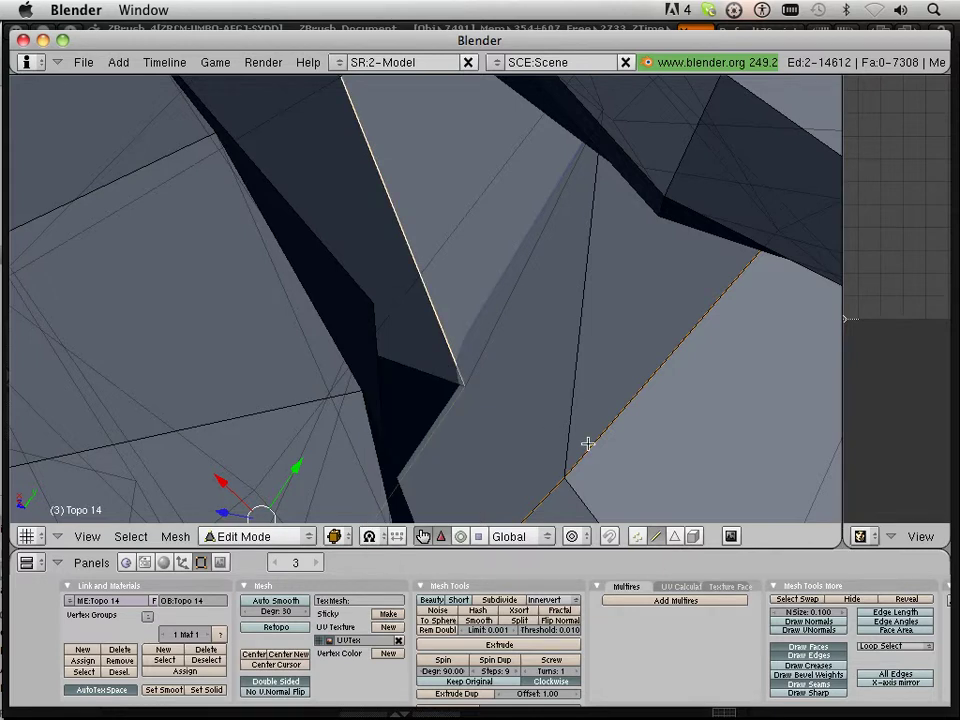
Mark the open edge at the base of the front leg on both sides of the body as a seam
middle_click_drag(515, 404, 463, 487)
right_click(405, 324)
scroll(405, 326, "down", 2)
scroll(438, 315, "down", 2)
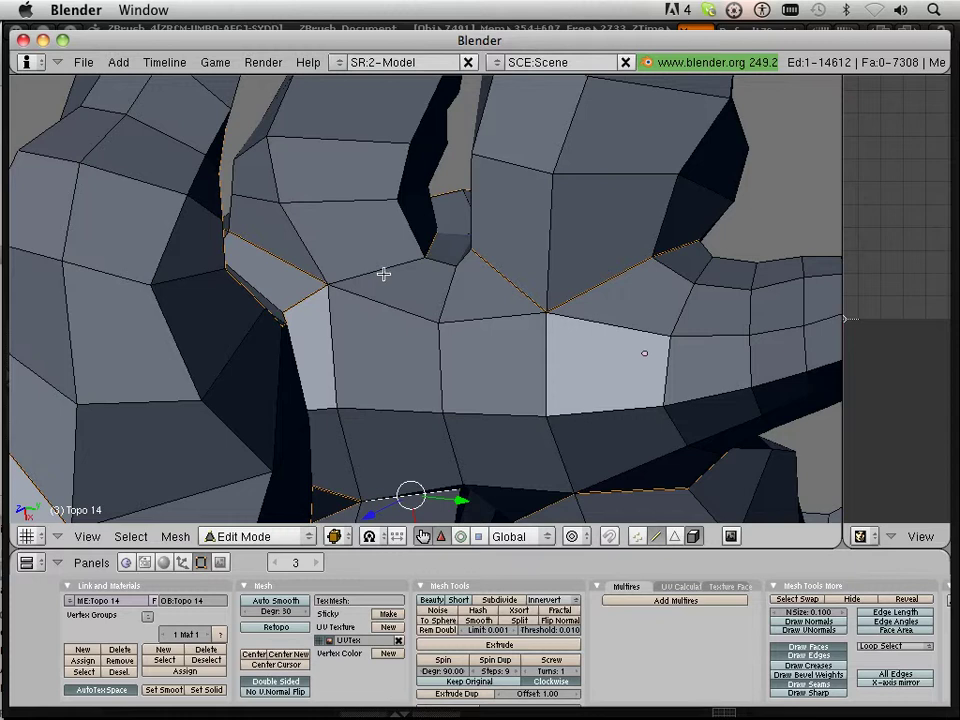
right_click(377, 271, "shift")
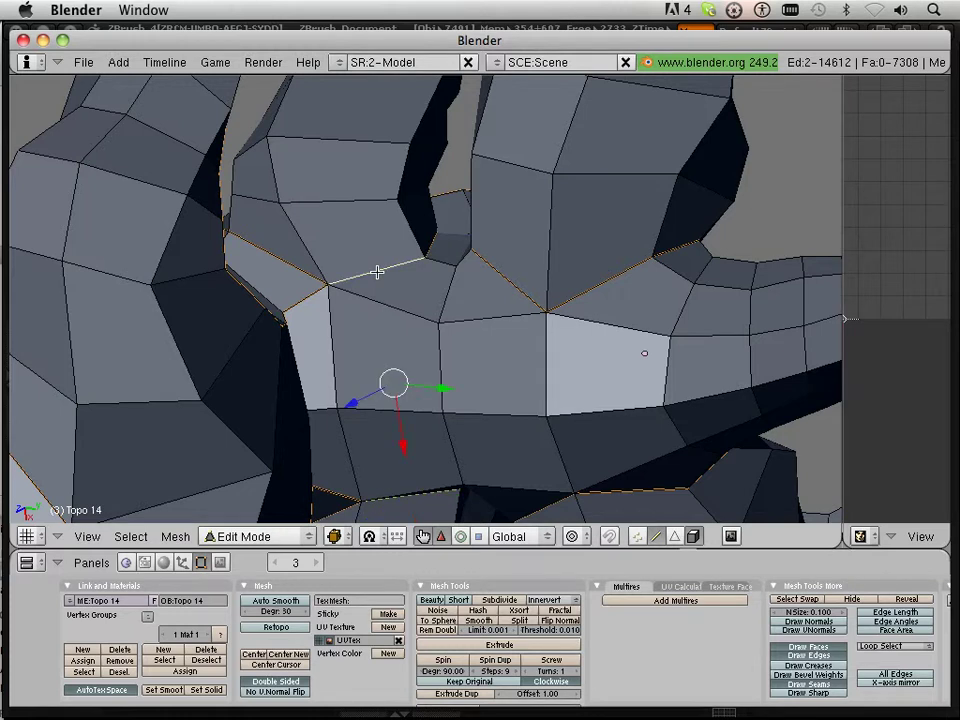
key("ctrl+e")
left_click(377, 272)
middle_click_drag(377, 272, 440, 263)
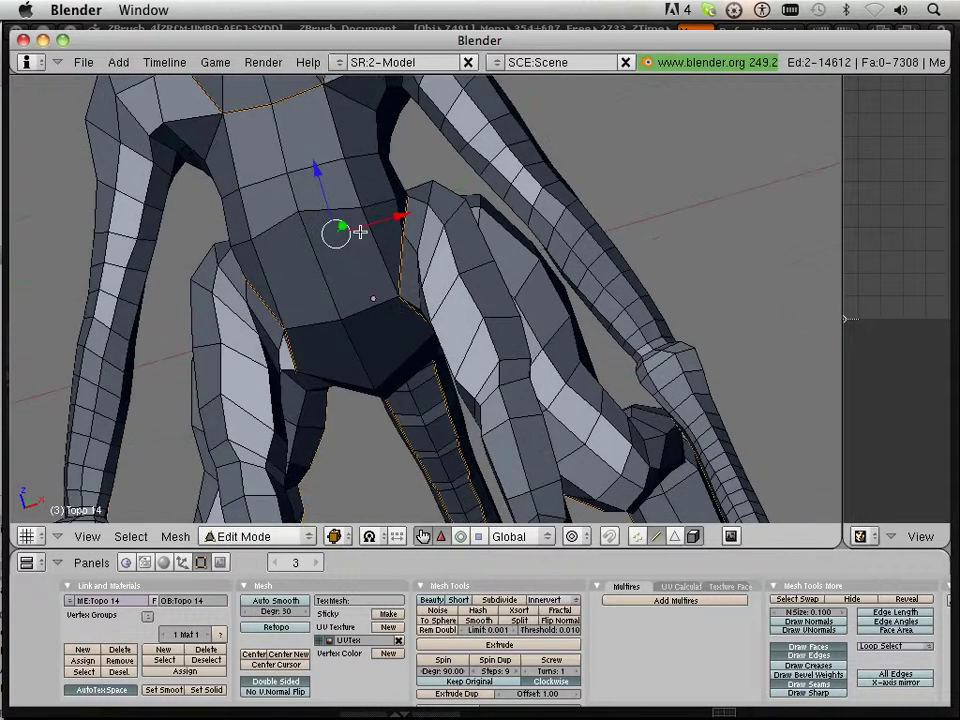
Select the whole mesh, unwrap it again with the added leg seams, and enlarge the UV editor
key("a")
key("a")
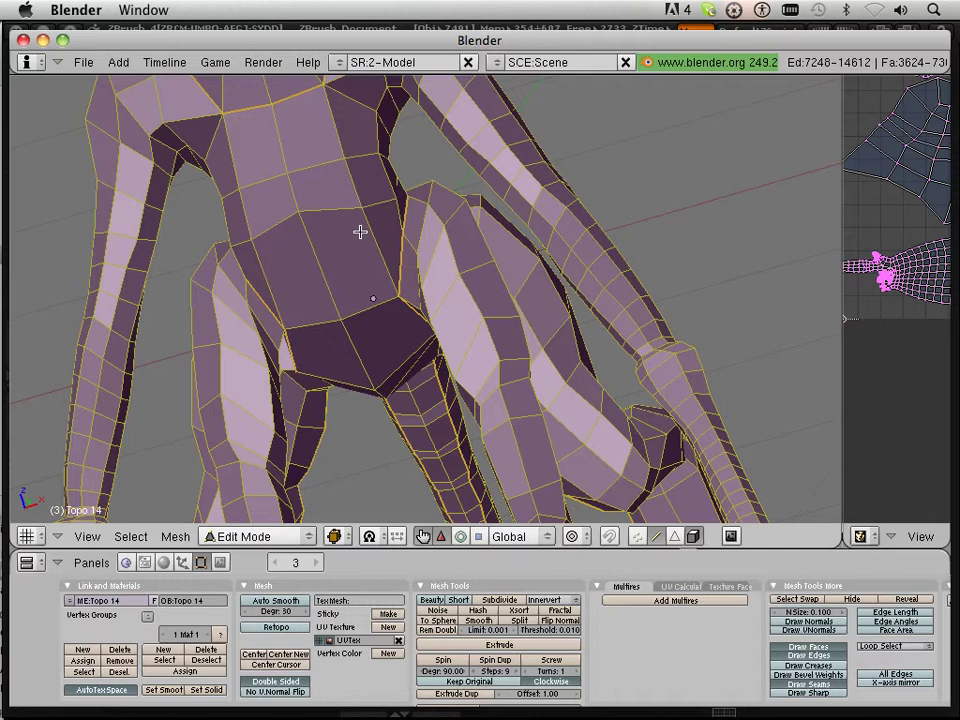
key("u")
left_click(360, 232)
left_click_drag(843, 289, 453, 302)
Examine the updated UV layout, including the separated leg islands and the overlapping hand at the end of the long island
scroll(645, 318, "down", 4)
middle_click_drag(642, 312, 433, 383)
scroll(469, 367, "up", 5)
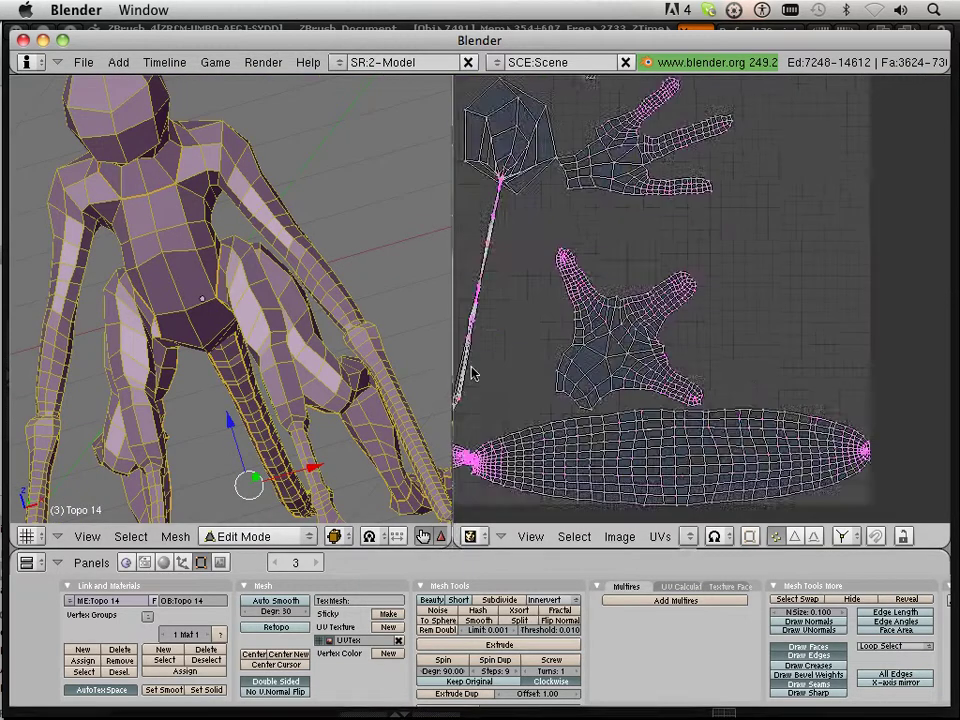
middle_click_drag(542, 381, 924, 361)
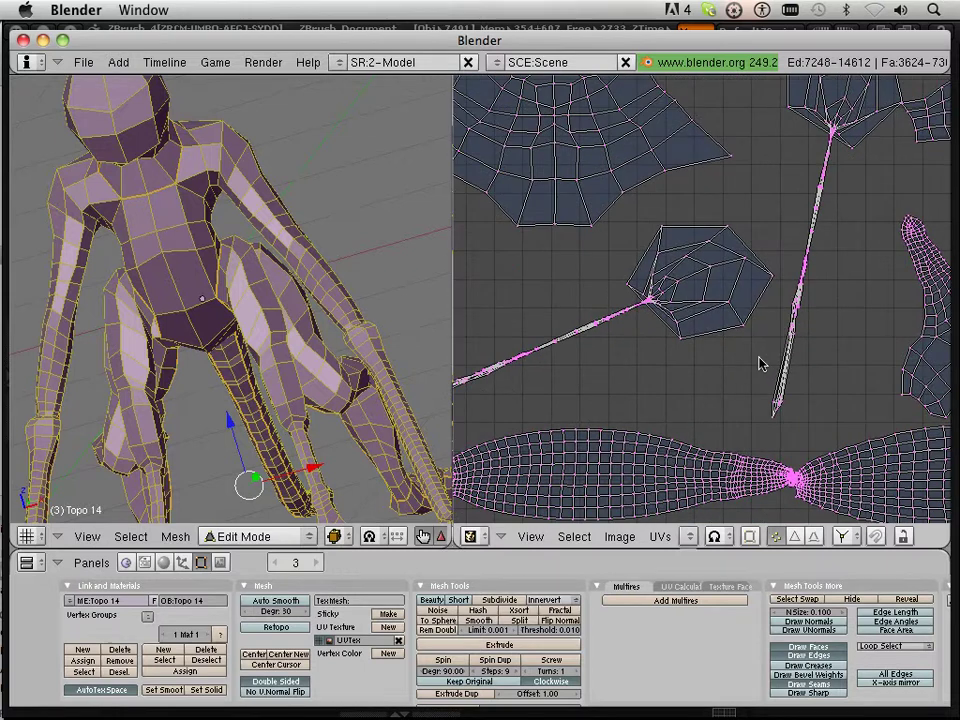
scroll(755, 362, "down", 1)
middle_click_drag(752, 345, 735, 397)
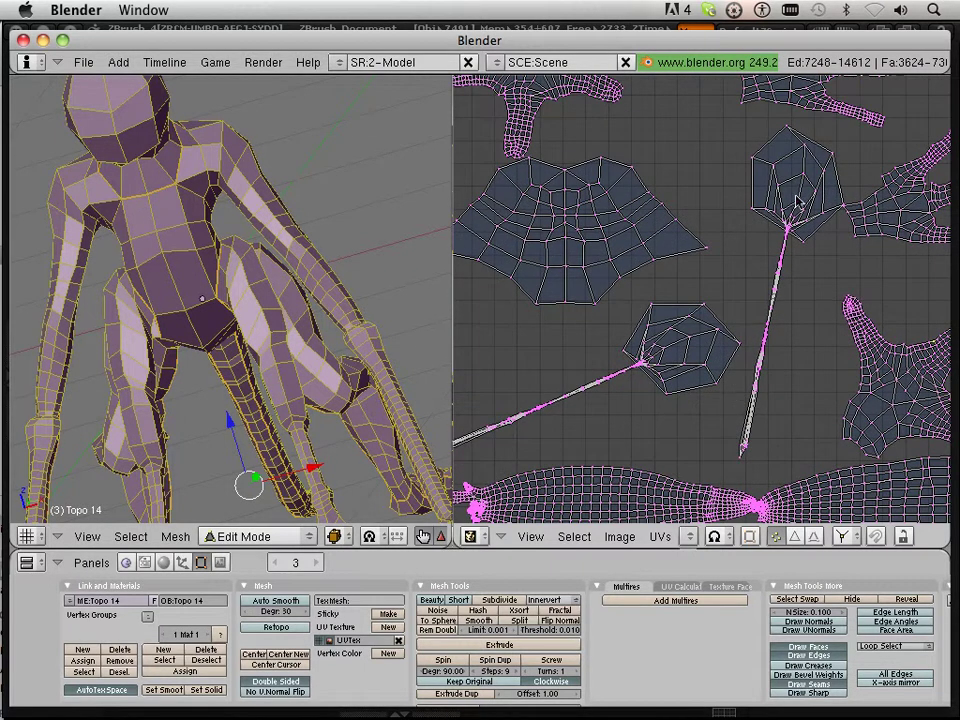
middle_click_drag(645, 450, 712, 271)
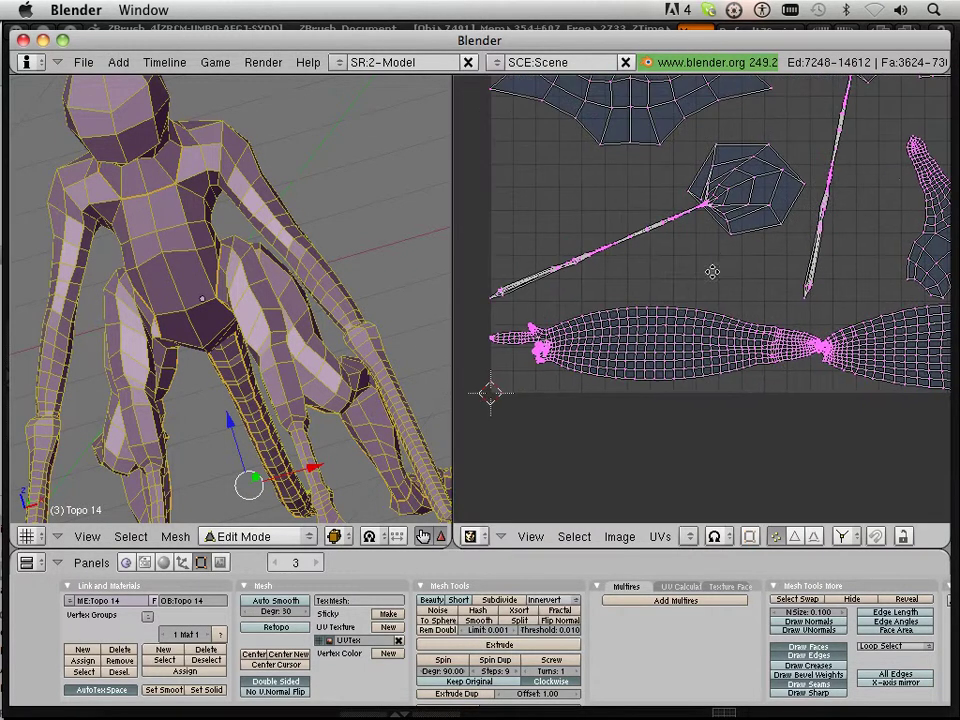
scroll(638, 320, "up", 4)
middle_click_drag(572, 394, 922, 283)
scroll(732, 312, "up", 5)
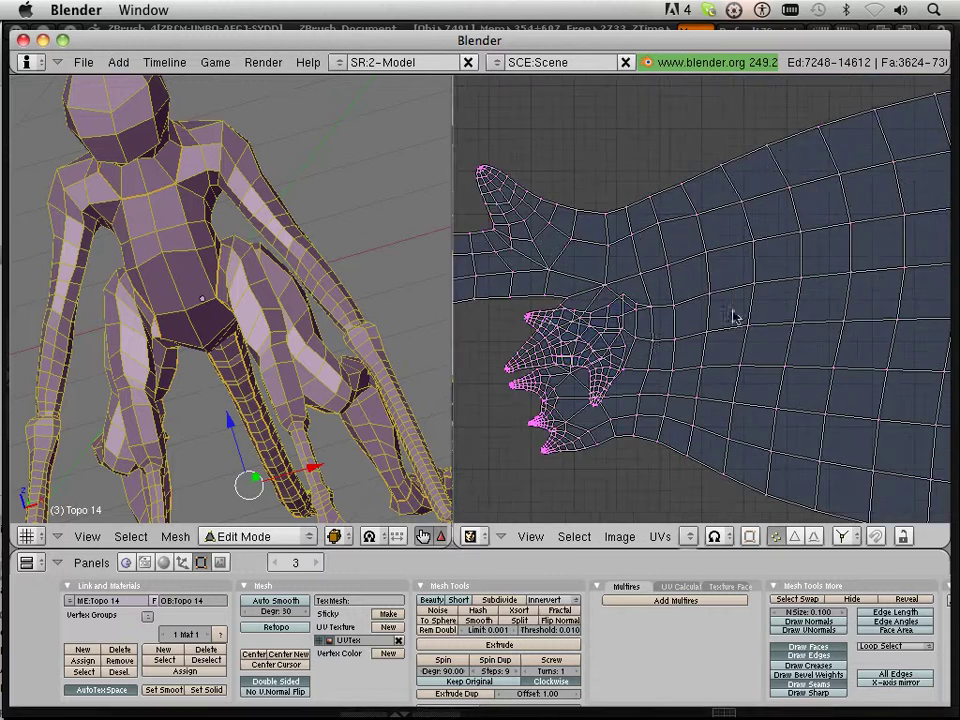
scroll(645, 337, "up", 3)
middle_click_drag(546, 331, 687, 287)
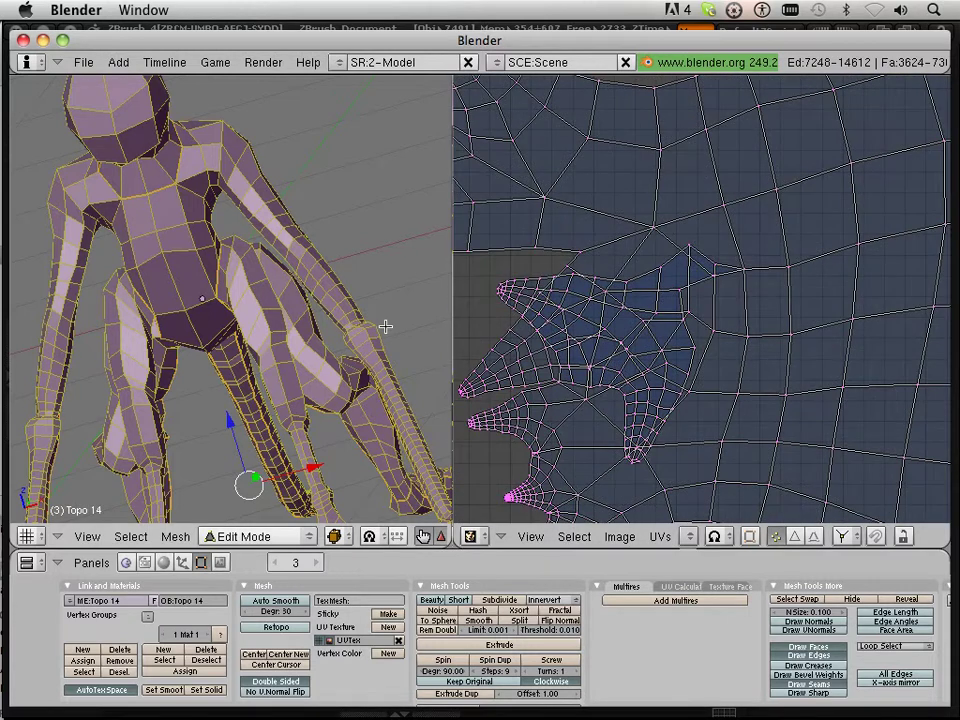
Clear the current selection, select the edge loop around one wrist where the hand meets the arm, and mark it as a seam
middle_click_drag(357, 319, 258, 338)
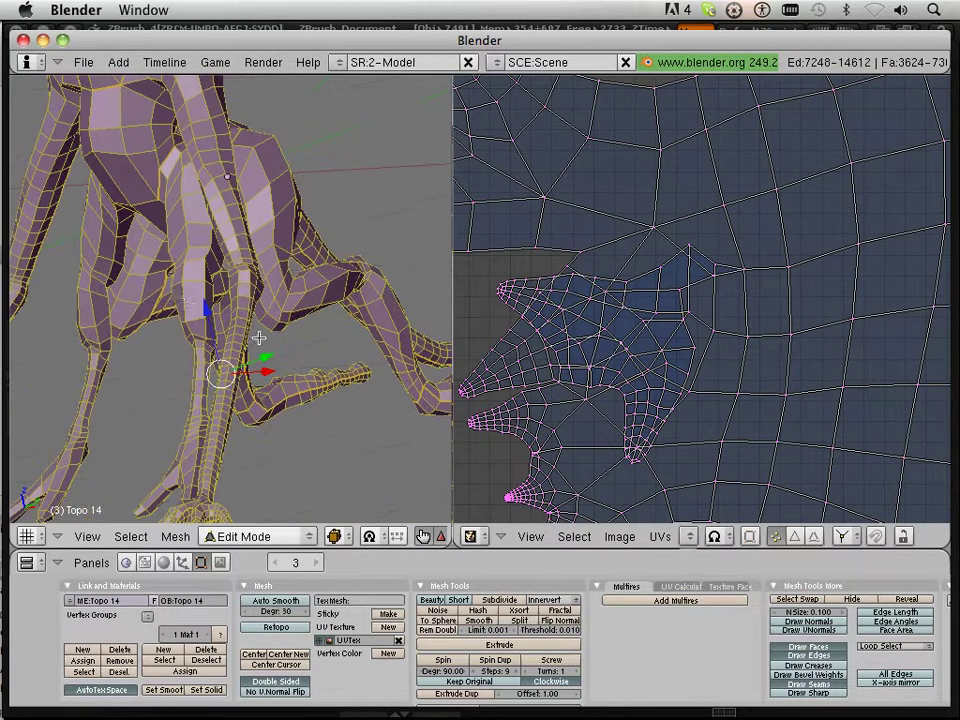
right_click(177, 300)
left_click(175, 303)
middle_click_drag(170, 335, 245, 205, "shift")
scroll(256, 259, "up", 3)
middle_click_drag(243, 341, 217, 355, "shift")
scroll(335, 187, "up", 4)
scroll(274, 352, "up", 4)
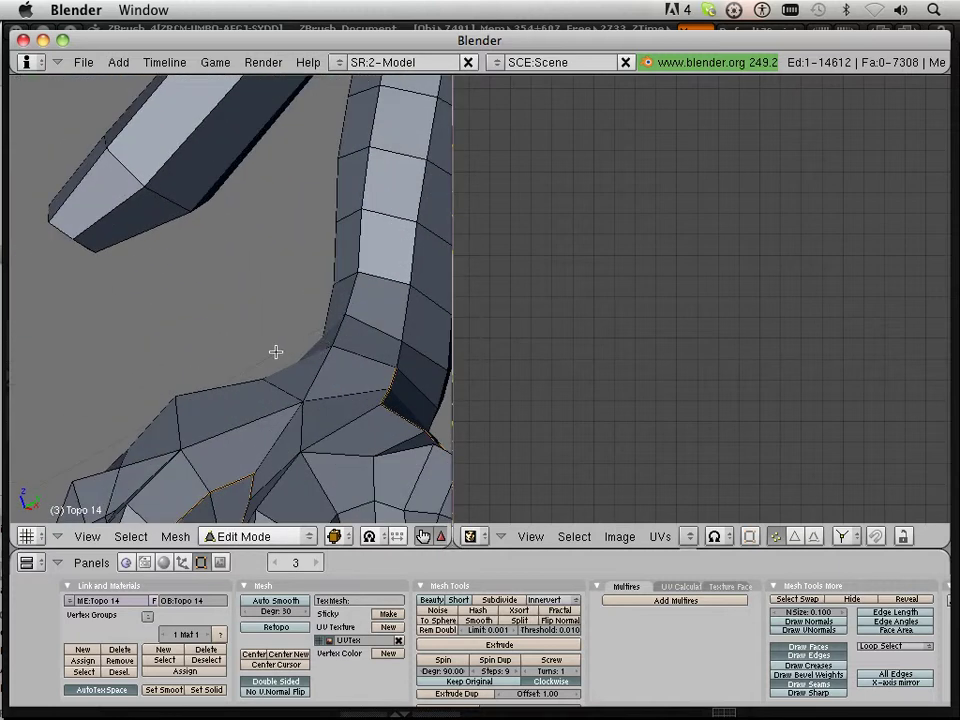
middle_click_drag(331, 351, 179, 363, "shift")
right_click(265, 399)
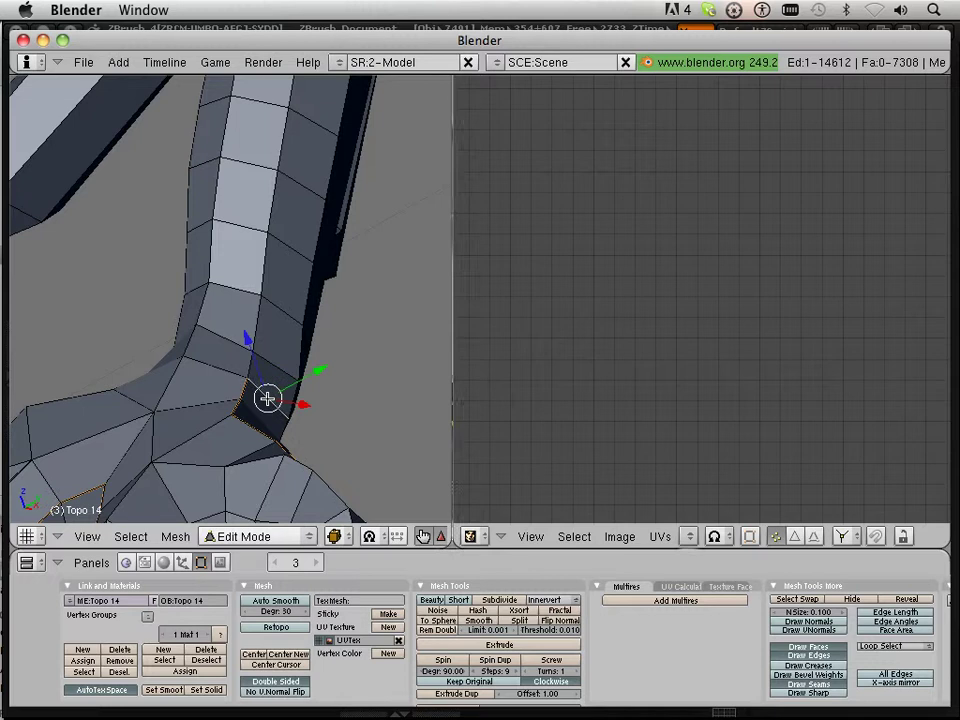
right_click(267, 399, "alt")
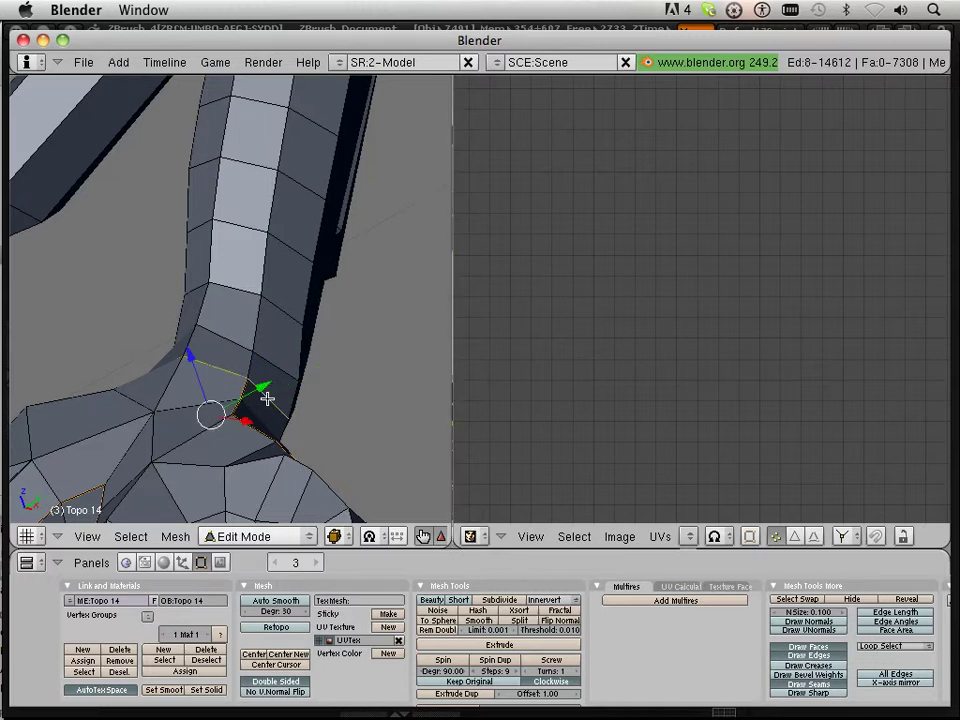
middle_click_drag(267, 399, 224, 416)
scroll(298, 396, "down", 4)
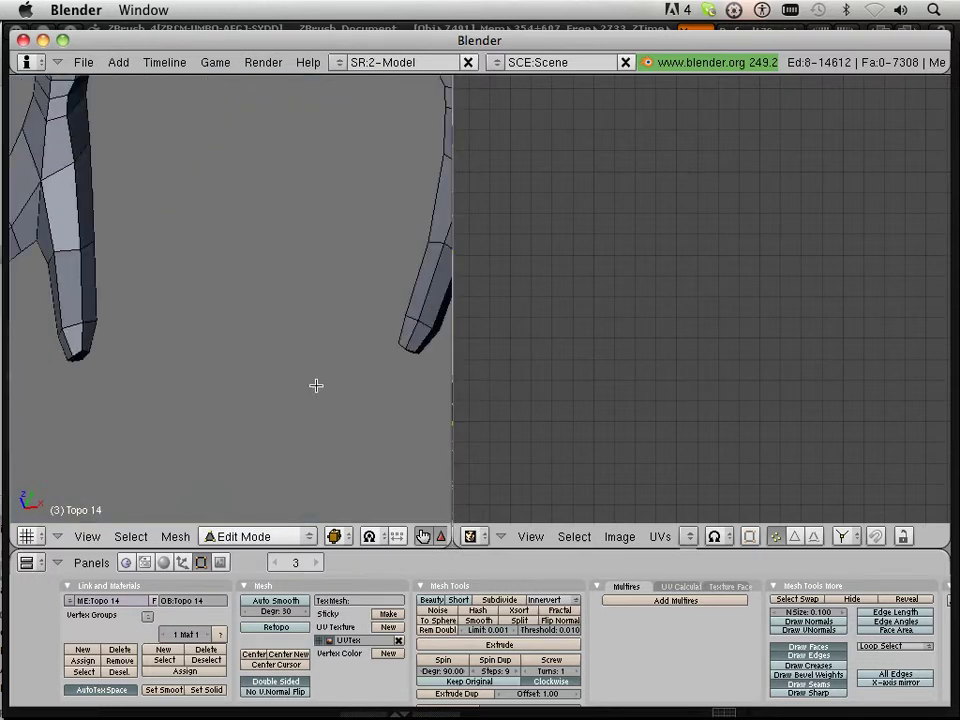
middle_click_drag(315, 386, 3, 333, "shift")
middle_click_drag(358, 351, 201, 354, "shift")
scroll(210, 359, "up", 4)
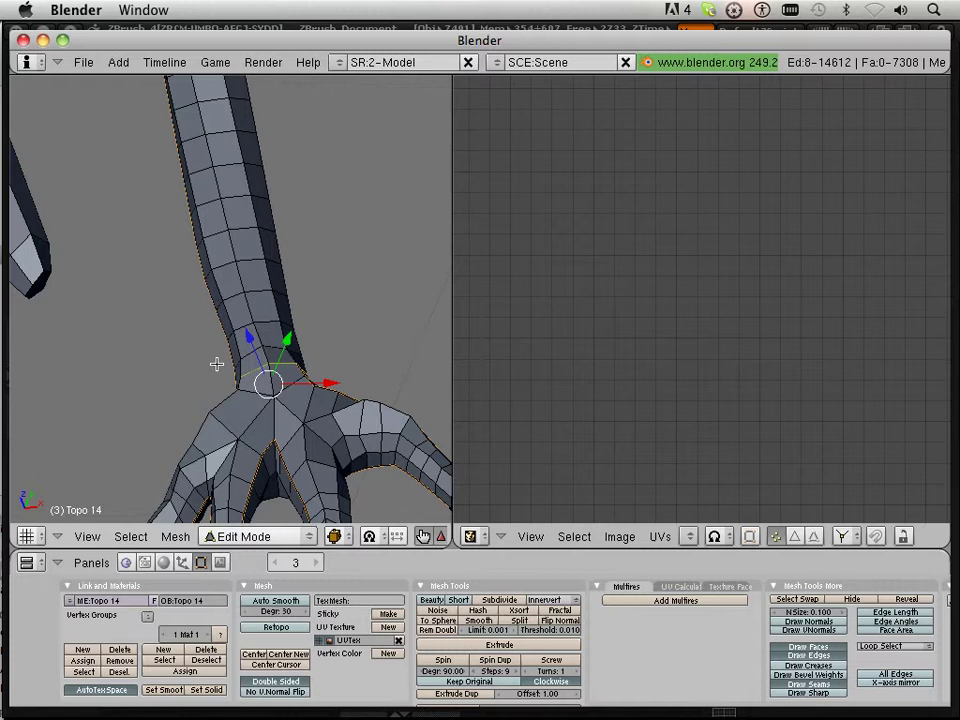
middle_click_drag(226, 416, 2, 435, "shift")
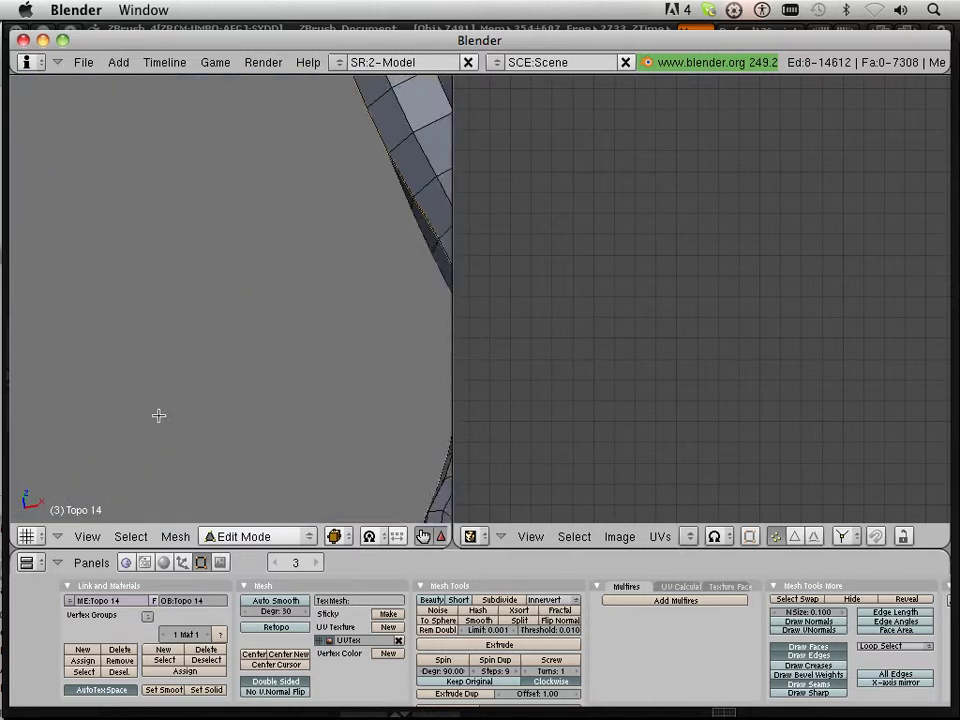
middle_click_drag(158, 415, 14, 412, "shift")
middle_click_drag(206, 403, 13, 422, "shift")
scroll(13, 422, "left", 3)
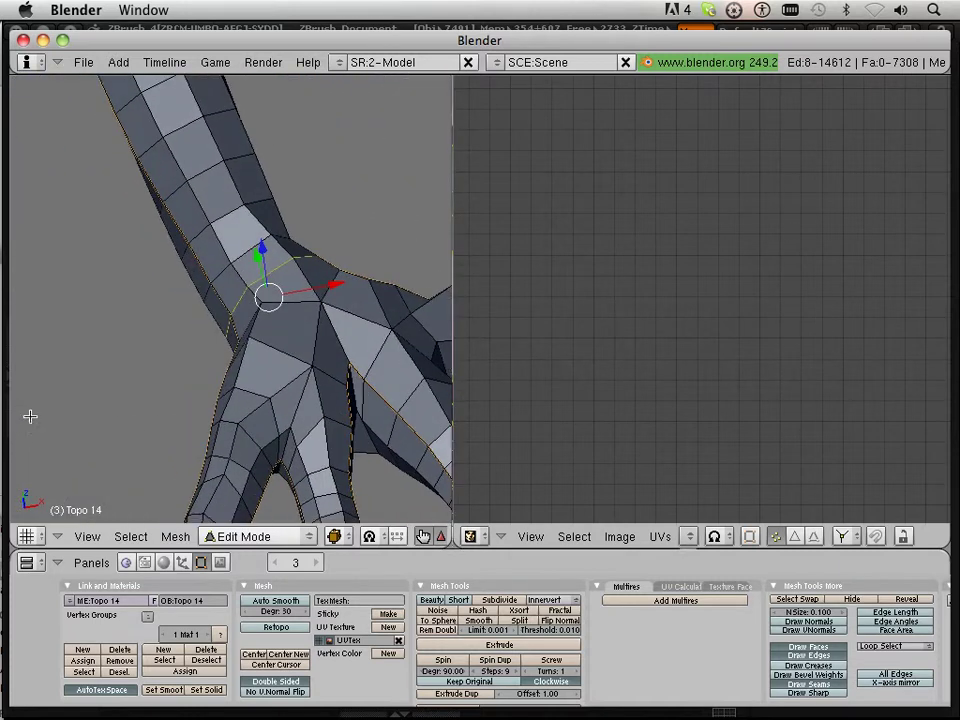
key("ctrl+e")
left_click(176, 335)
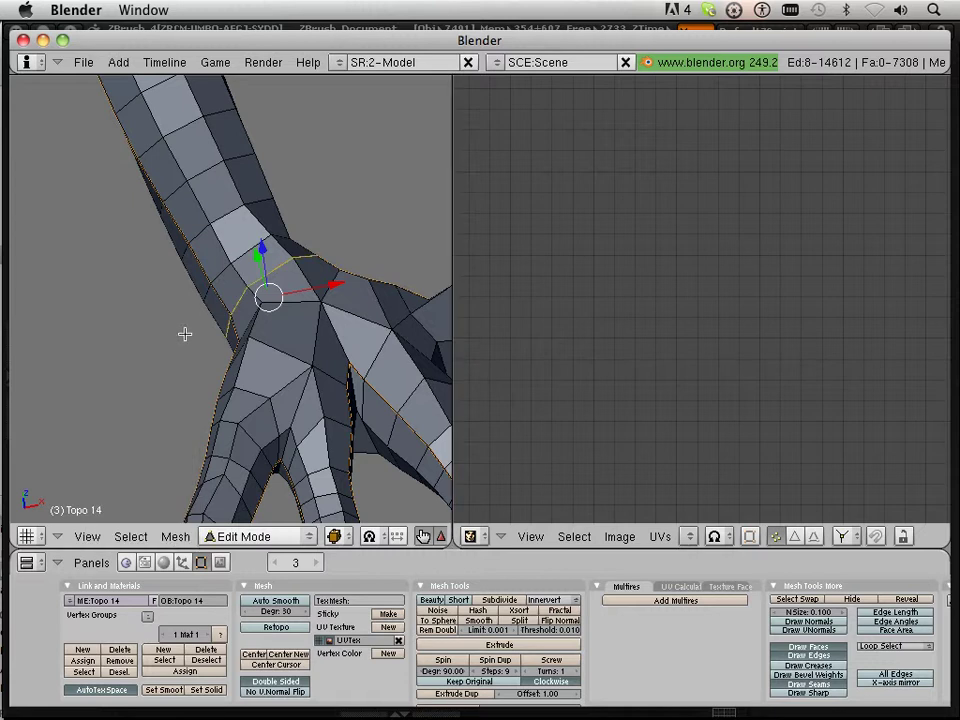
scroll(184, 332, "down", 3)
scroll(160, 340, "right", 5)
middle_click_drag(97, 352, 514, 345, "shift")
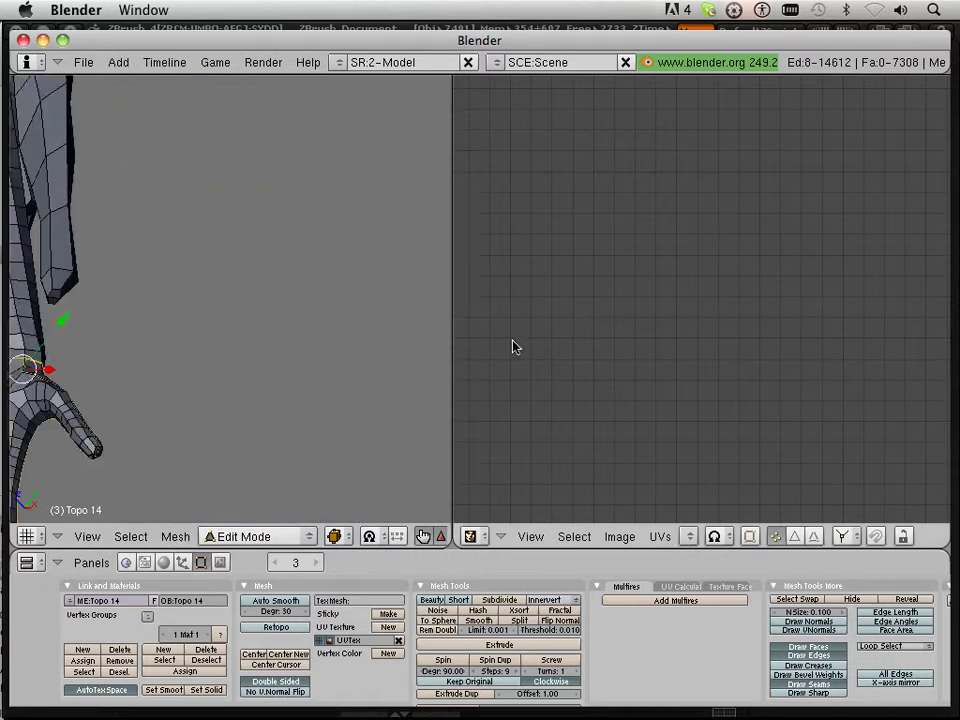
middle_click_drag(175, 343, 521, 345, "shift")
middle_click_drag(332, 347, 258, 349)
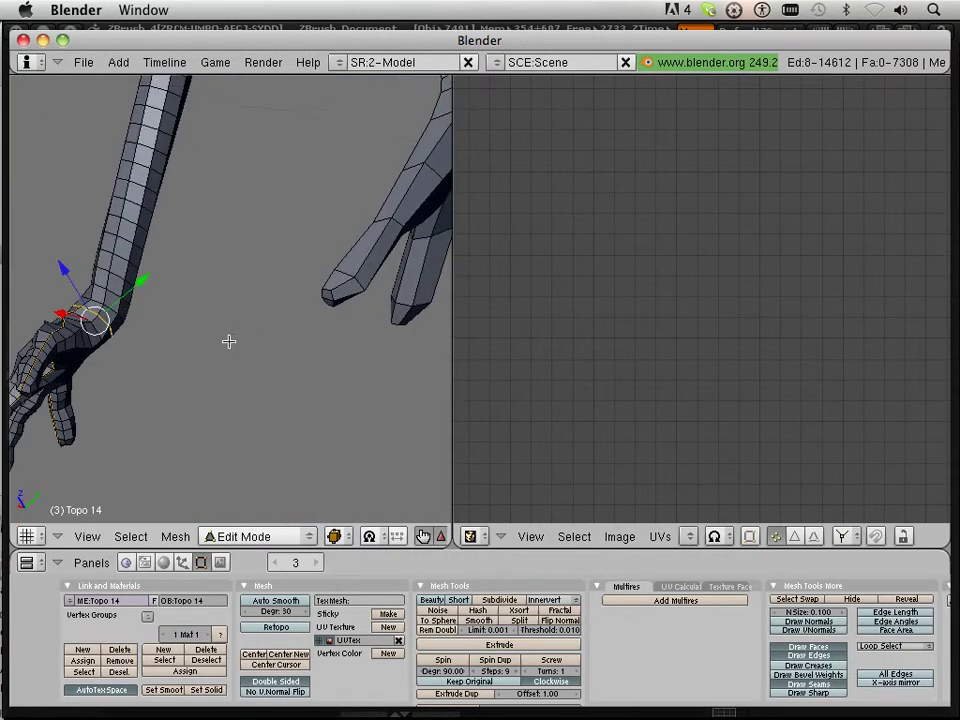
middle_click_drag(126, 333, 183, 357)
key("g")
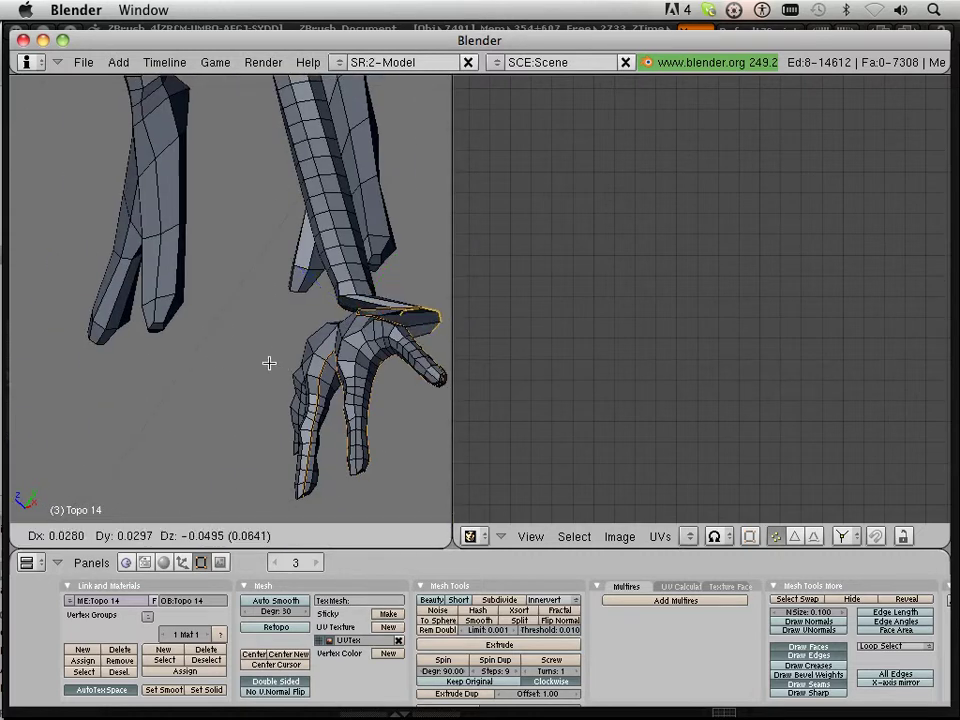
key("Escape")
Mark the matching edge loop around the opposite wrist as a seam
middle_click_drag(194, 360, 420, 323)
middle_click_drag(214, 377, 253, 261, "shift")
scroll(337, 342, "up", 3)
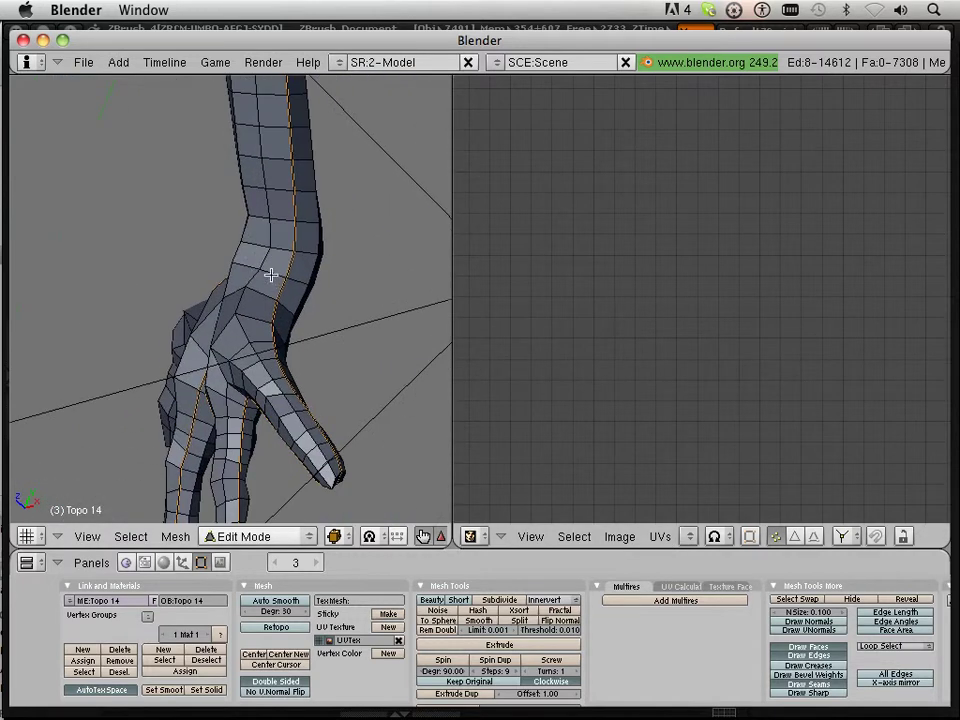
right_click(271, 274)
key("ctrl+e")
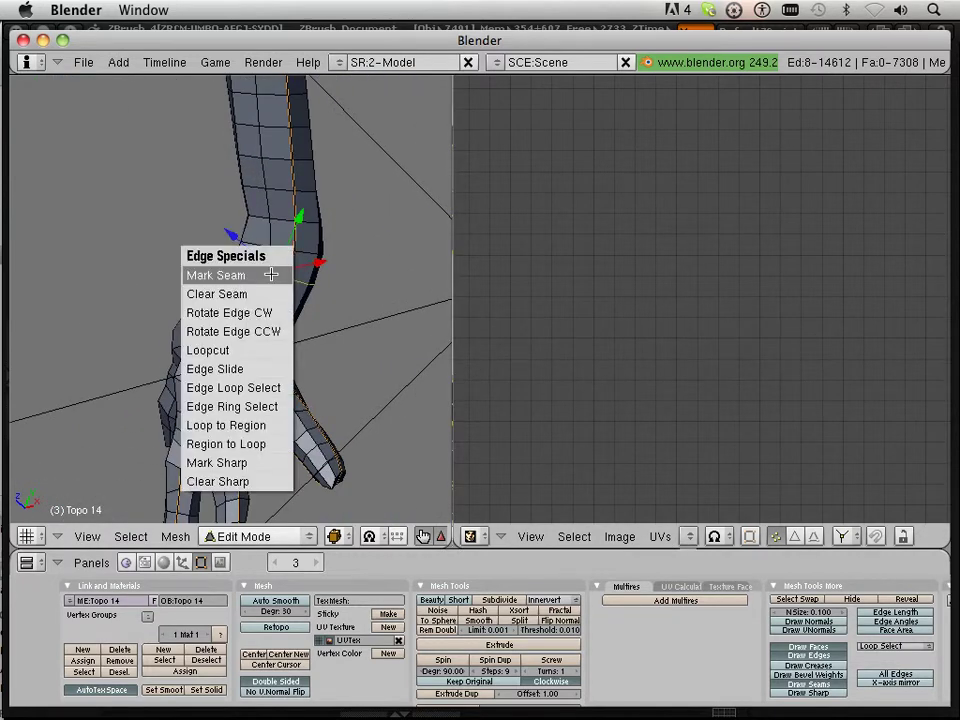
left_click(272, 272)
Select the edge loops running from the groin seam down both front legs to the feet and mark them as seams
middle_click_drag(272, 272, 174, 455)
scroll(221, 375, "down", 3)
middle_click_drag(308, 268, 332, 491, "shift")
middle_click_drag(262, 418, 278, 358)
scroll(274, 340, "up", 3)
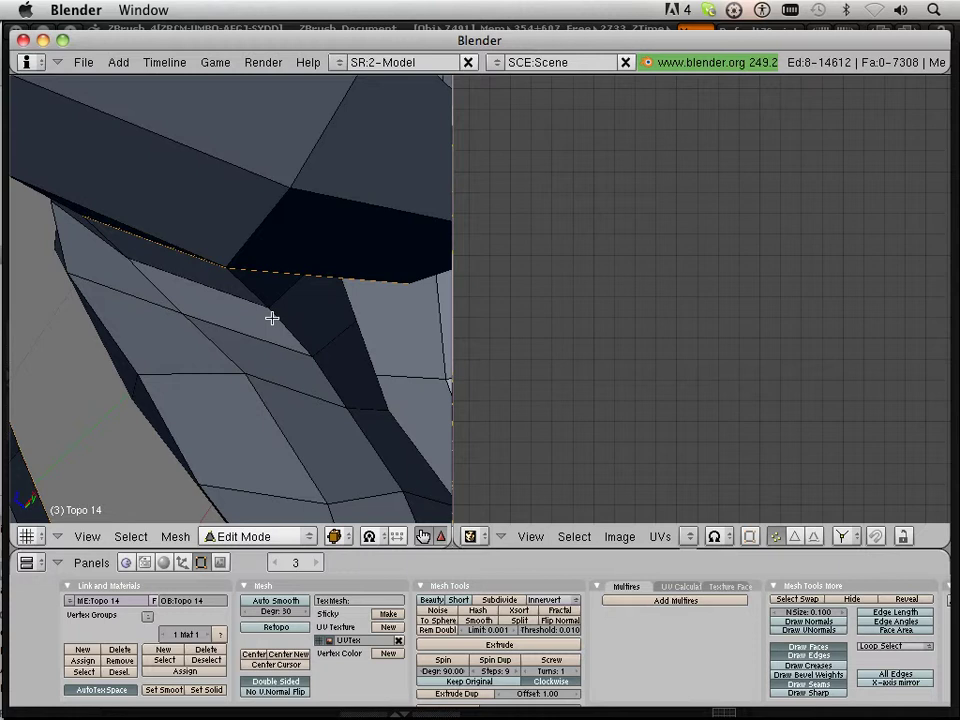
right_click(274, 316)
key("a")
right_click(264, 300)
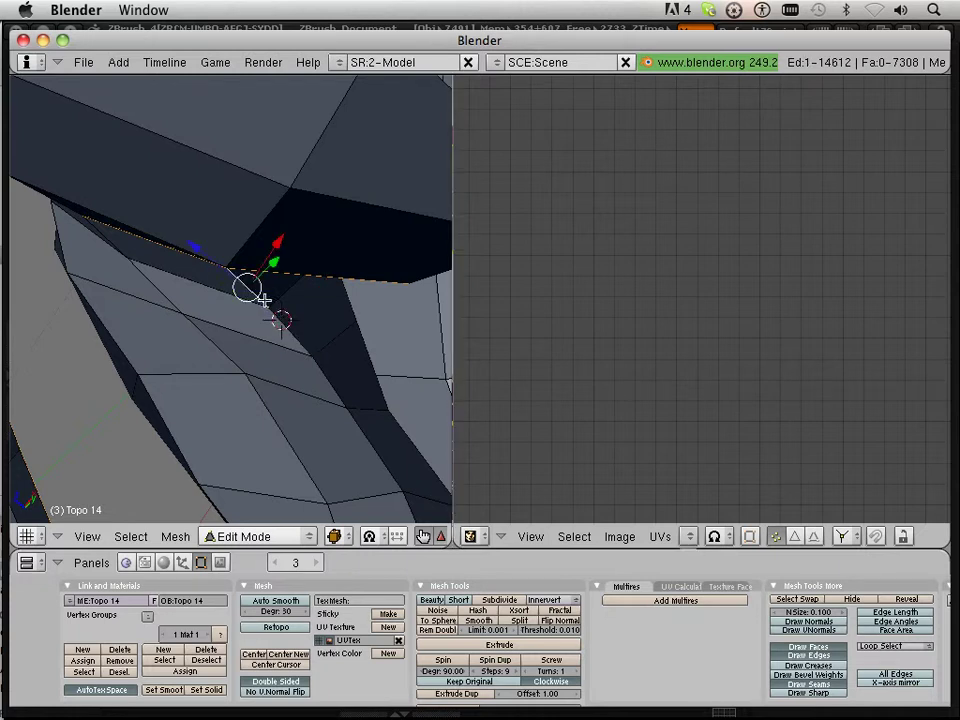
right_click(287, 331, "alt")
scroll(318, 379, "down", 3)
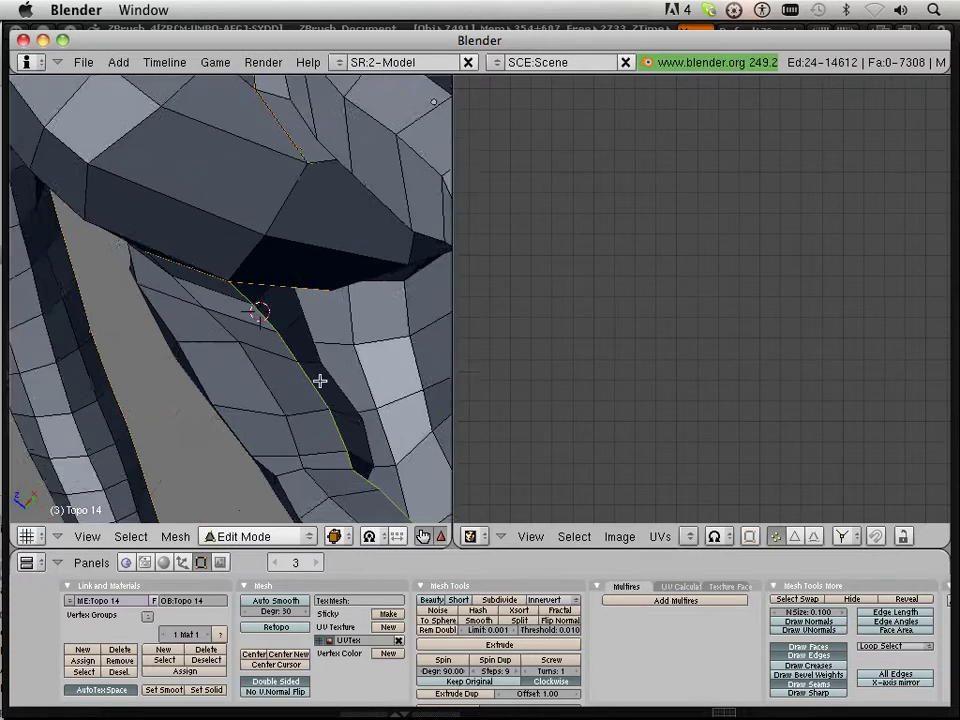
scroll(261, 197, "down", 5)
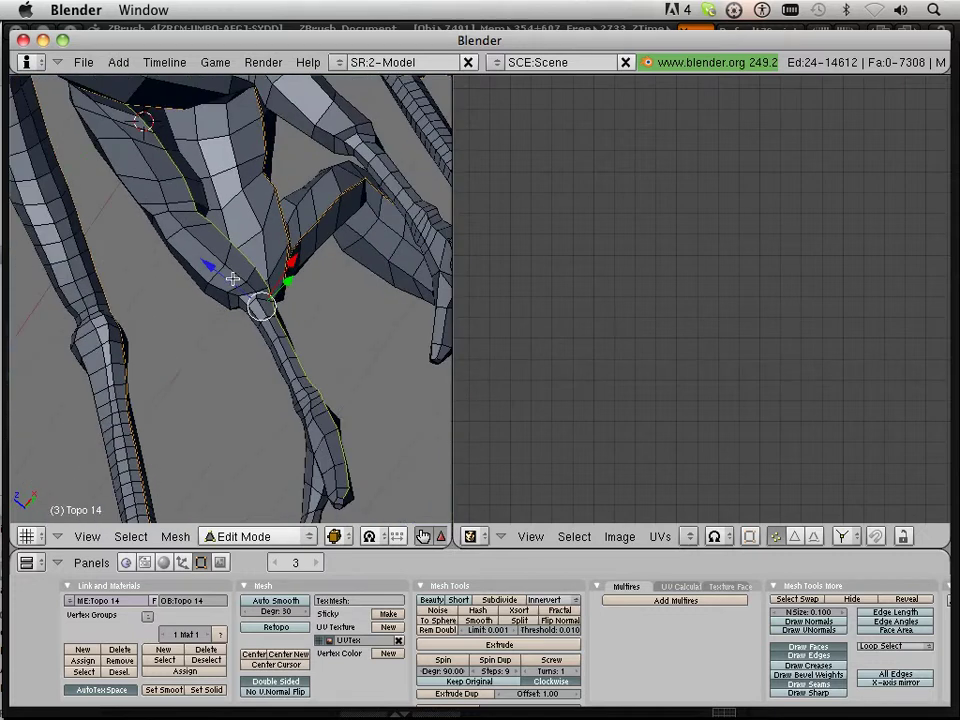
middle_click_drag(261, 197, 180, 349, "shift")
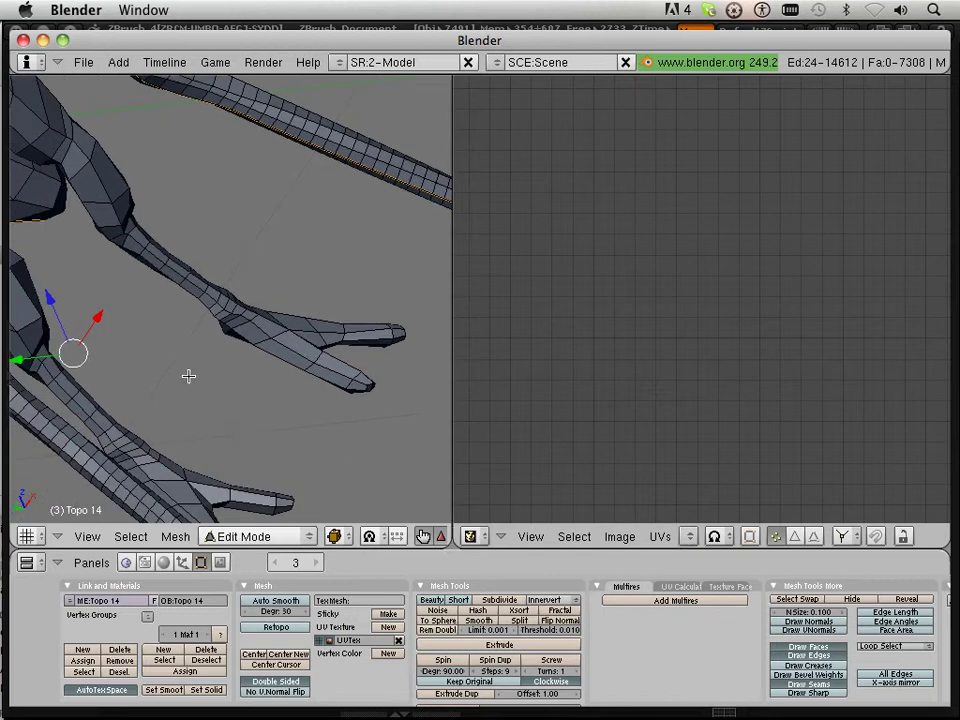
scroll(188, 376, "up", 3)
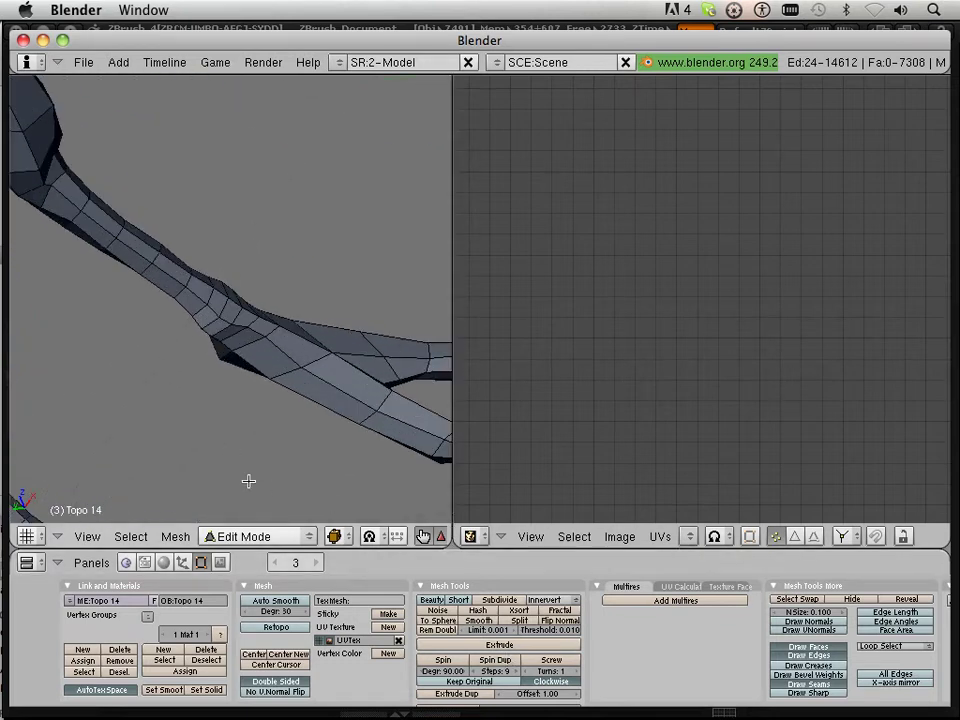
middle_click_drag(208, 484, 446, 497, "shift")
middle_click_drag(216, 368, 302, 465)
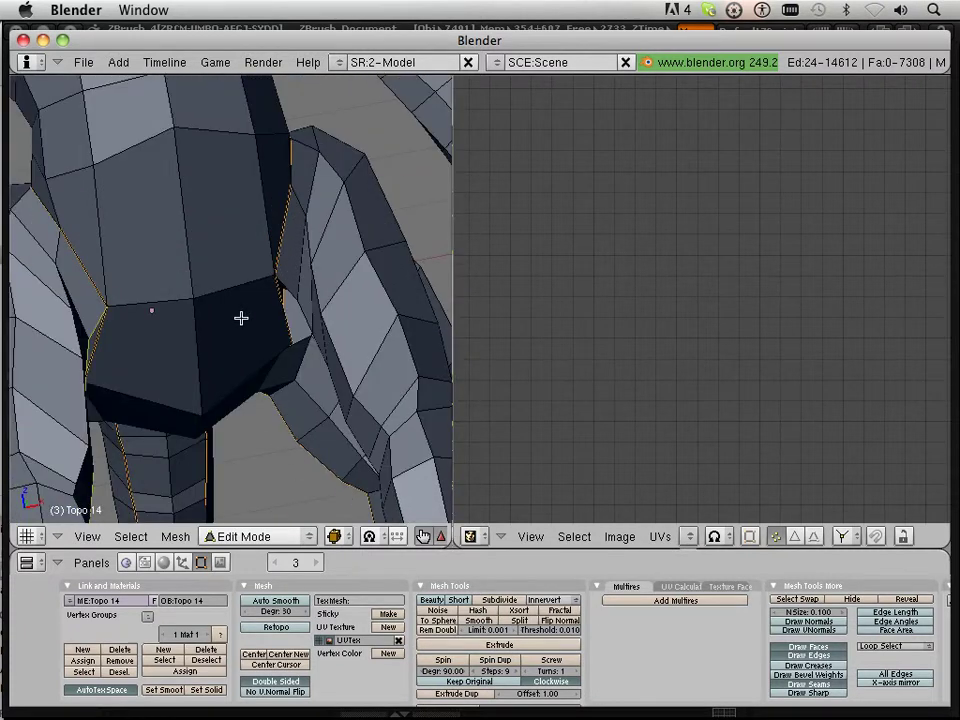
middle_click_drag(241, 318, 146, 332)
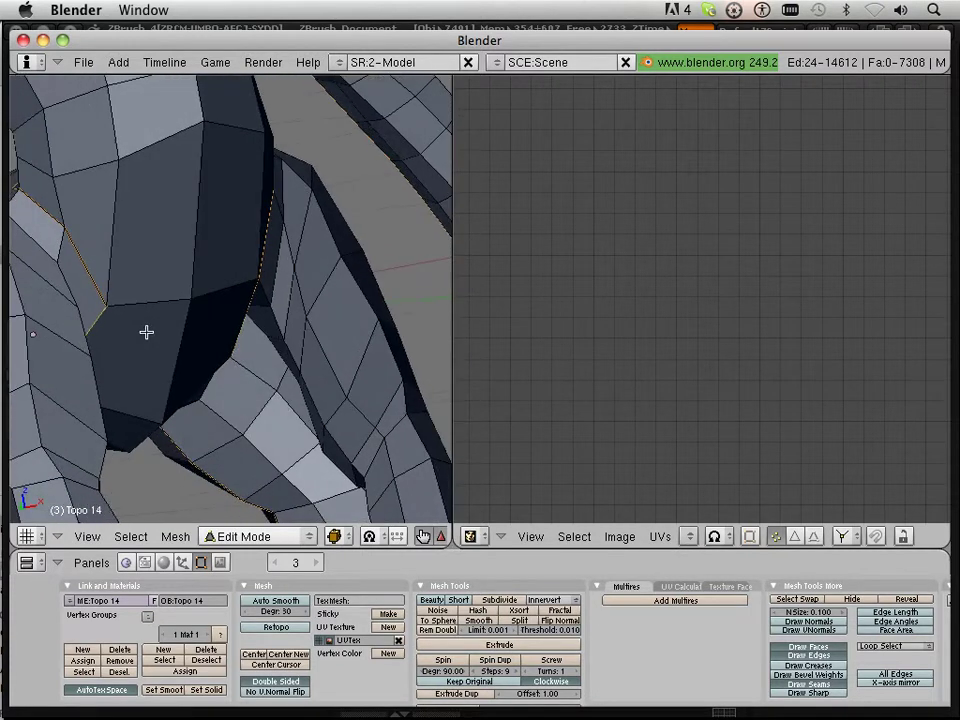
right_click(289, 349, "shift")
right_click(279, 325, "alt+shift")
scroll(280, 326, "down", 2)
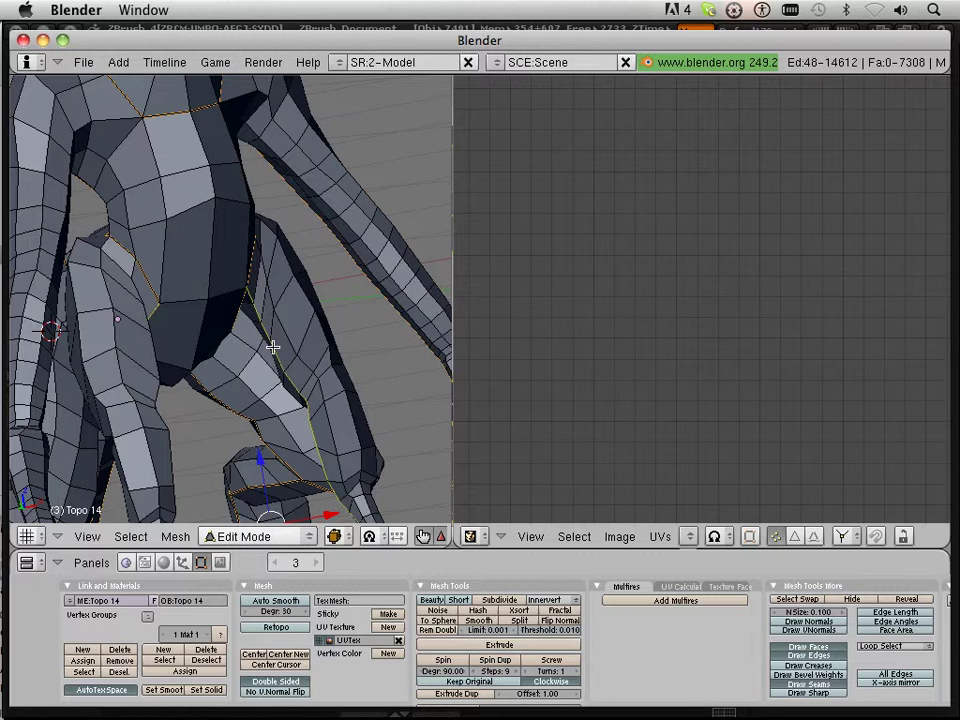
key("ctrl+e")
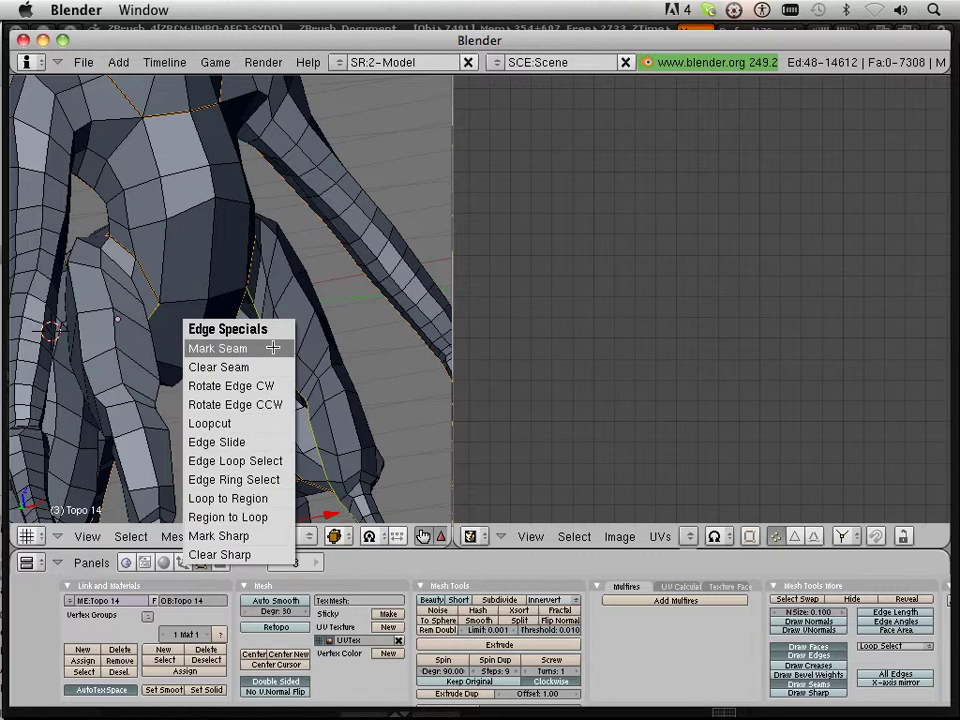
left_click(273, 348)
Select the toe-tip edges and the underside edge loop between the toes of one front foot and mark them as seams
mouse_move(316, 445)
middle_mouse_down("shift")
mouse_move(306, 343)
mouse_move(323, 215)
middle_mouse_up("shift")
middle_click_drag(310, 311, 300, 238, "shift")
middle_click_drag(306, 249, 259, 272)
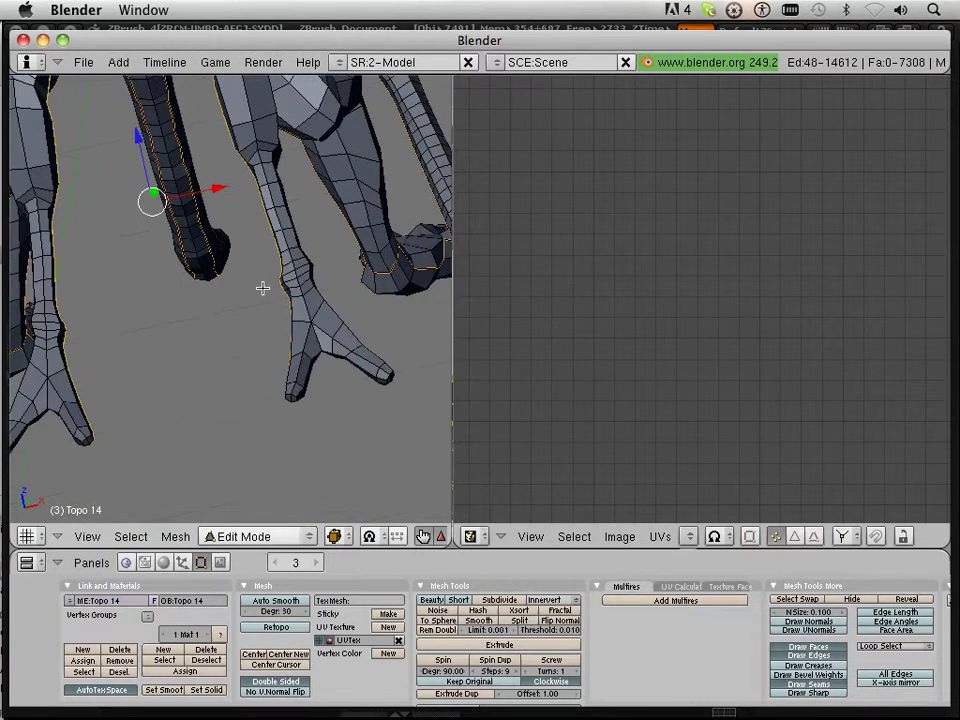
scroll(279, 335, "up", 2)
mouse_move(292, 357)
middle_mouse_down("shift")
mouse_move(223, 210)
mouse_move(237, 160)
middle_mouse_up("shift")
scroll(286, 218, "up", 4)
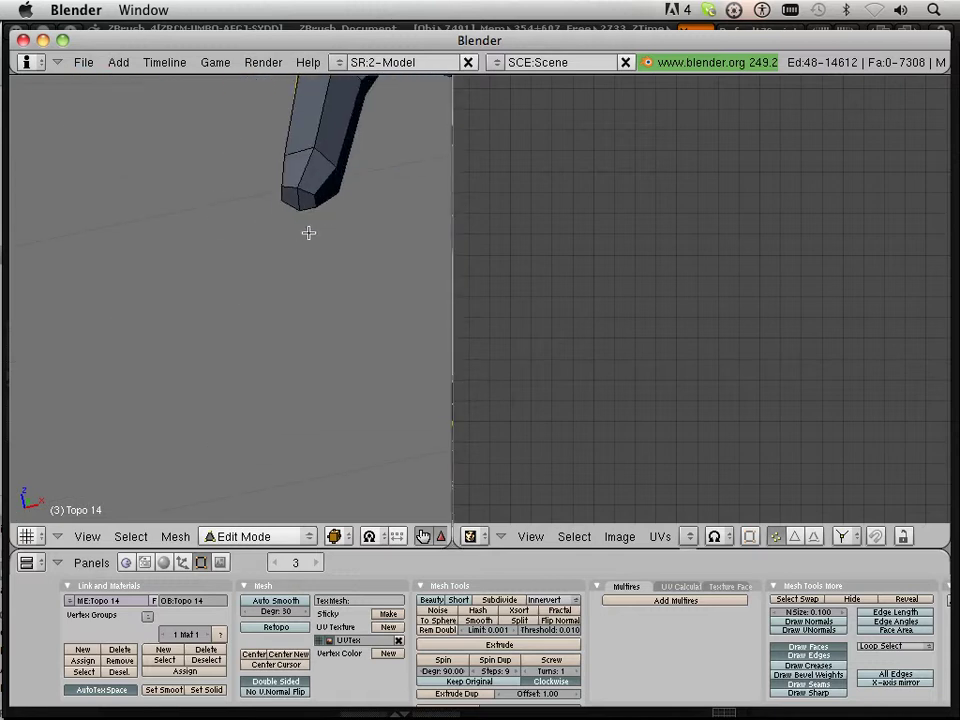
middle_click_drag(308, 232, 230, 407, "shift")
scroll(225, 410, "up", 2)
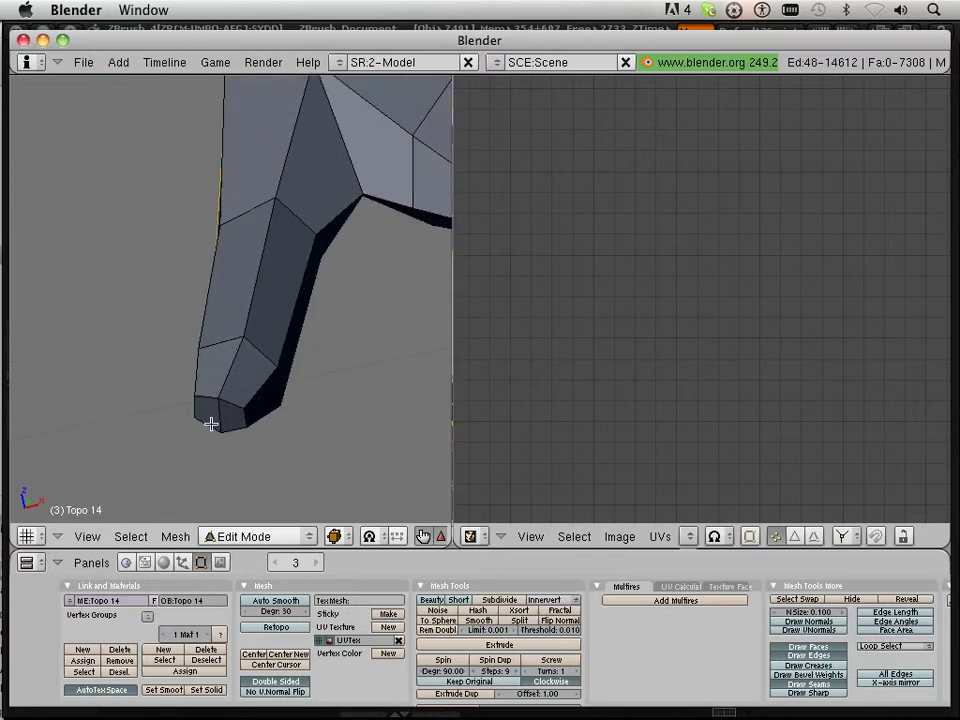
right_click(212, 426)
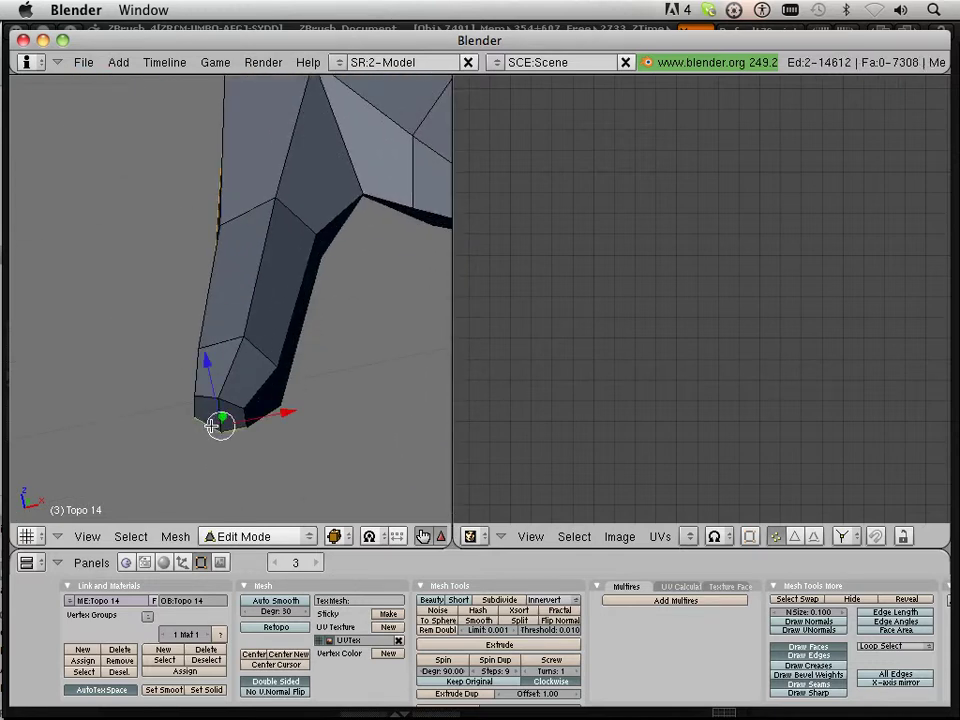
right_click(271, 411, "alt+shift")
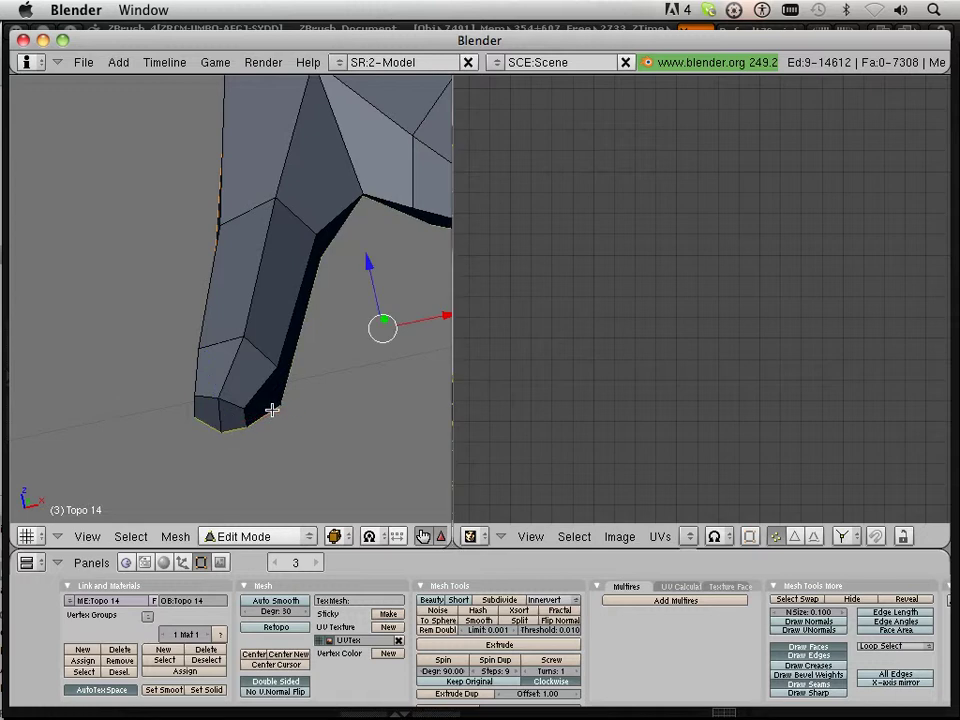
middle_click_drag(272, 410, 529, 405)
scroll(284, 396, "down", 1, "alt")
scroll(285, 371, "down", 5)
mouse_move(318, 392)
middle_mouse_down()
mouse_move(354, 404)
mouse_move(360, 388)
mouse_move(327, 389)
middle_mouse_up()
key("ctrl+e")
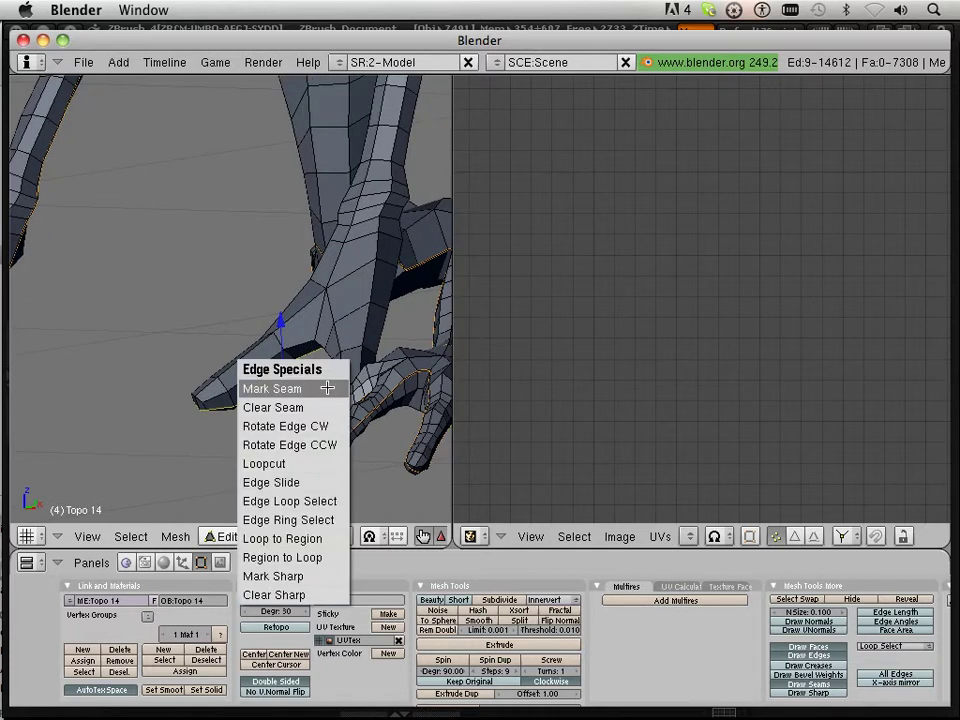
left_click(327, 388)
Select the underside edge loop between the toes and the toe-tip edges of the opposite front foot and mark them as seams
middle_click_drag(212, 403, 533, 408)
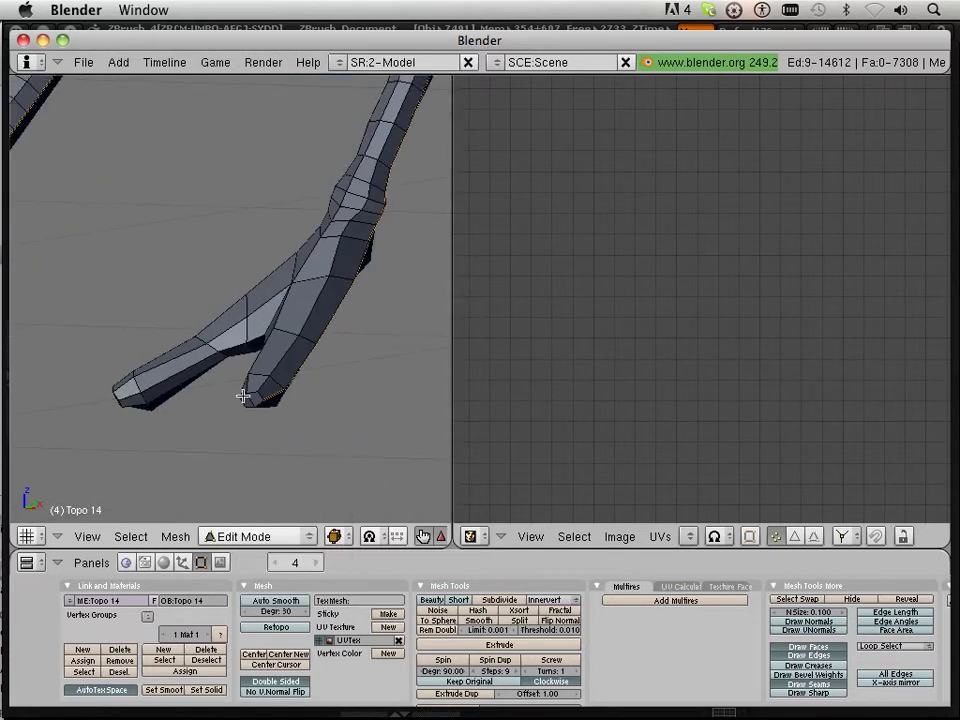
scroll(206, 392, "up", 3)
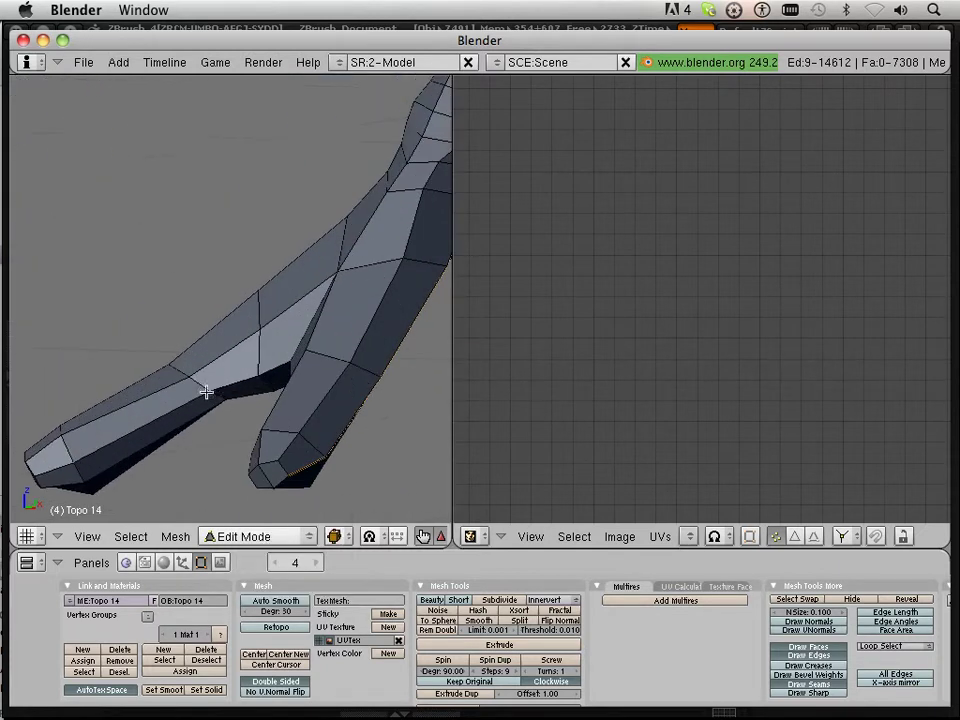
right_click(123, 460, "alt+shift")
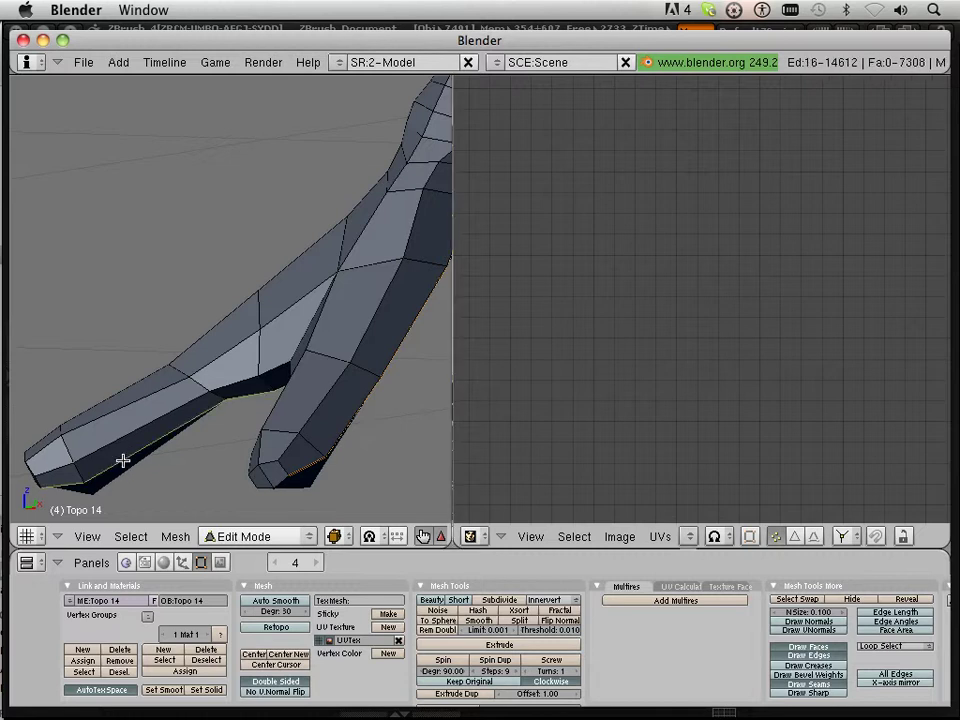
middle_click_drag(122, 461, 24, 345)
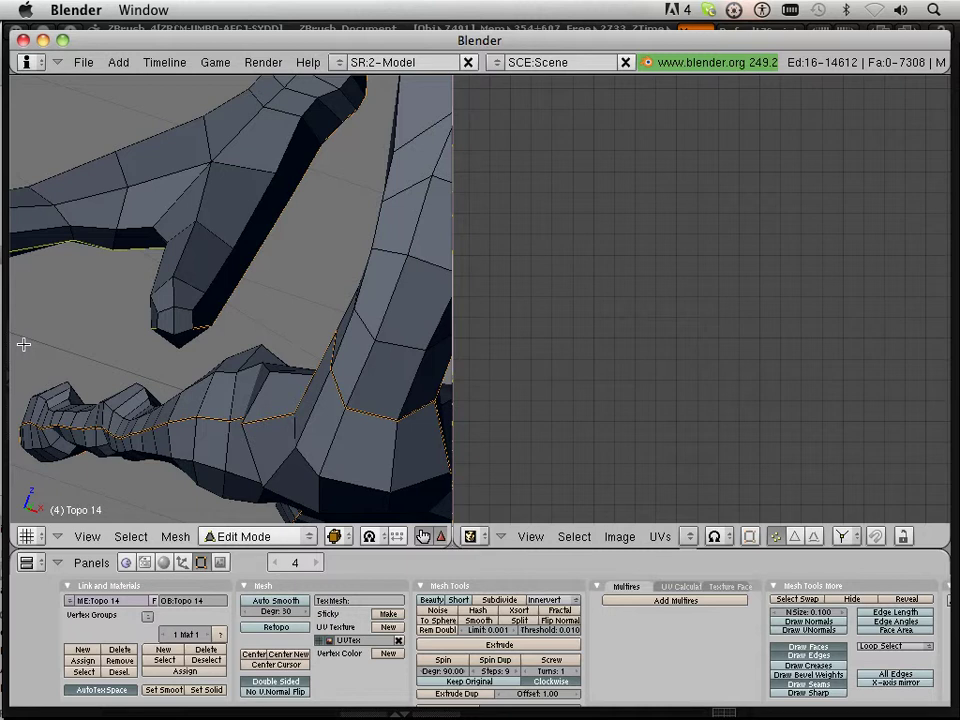
scroll(63, 357, "up", 1, "alt")
middle_click_drag(139, 381, 161, 380)
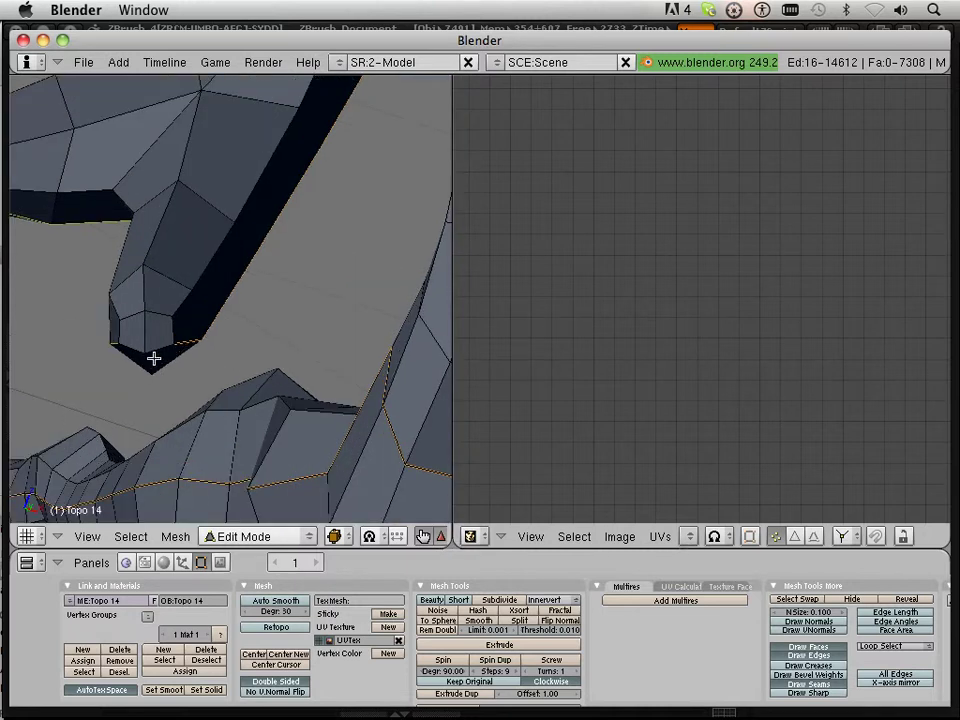
key("ctrl+e")
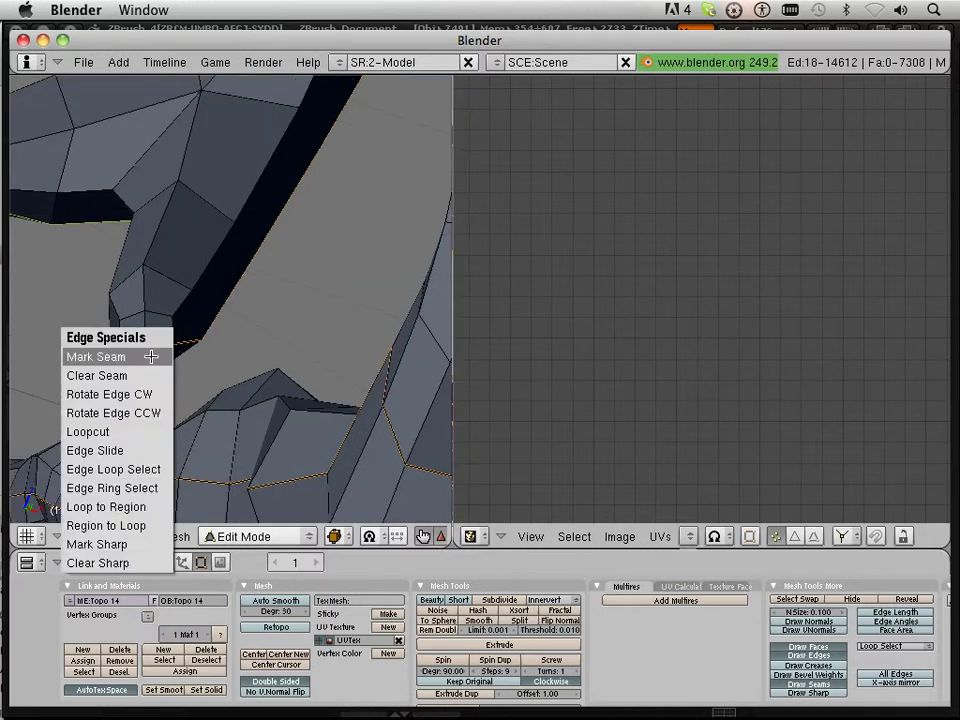
left_click(150, 357)
Select the edge loops around both ankles just above the feet and mark them as seams
scroll(150, 359, "down", 6)
middle_click_drag(207, 373, 107, 395, "shift")
middle_click_drag(103, 395, 207, 396)
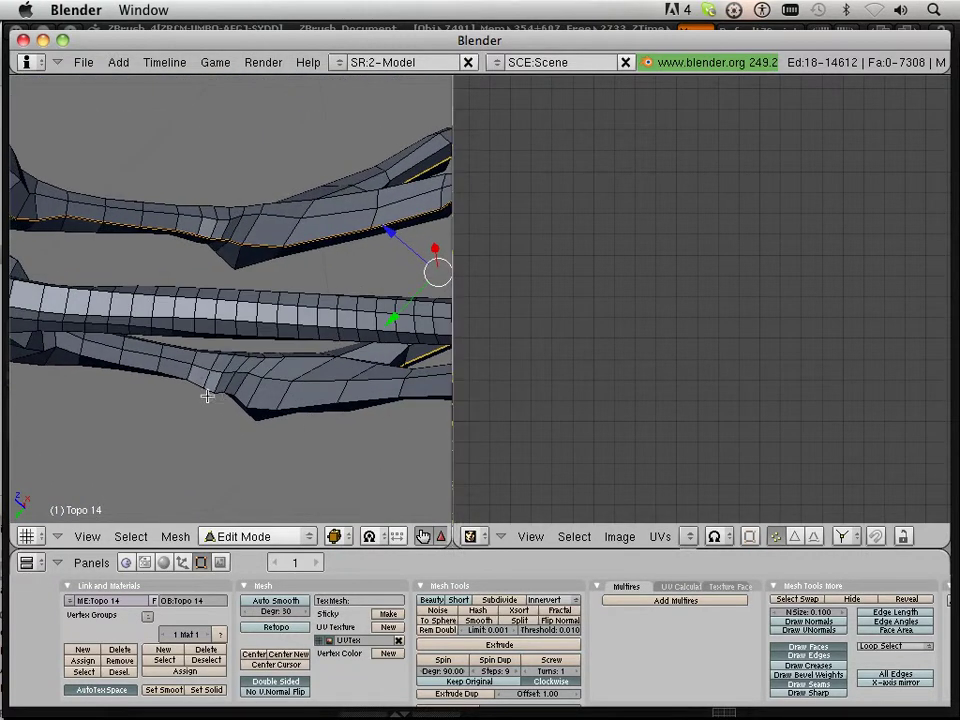
left_click(191, 372)
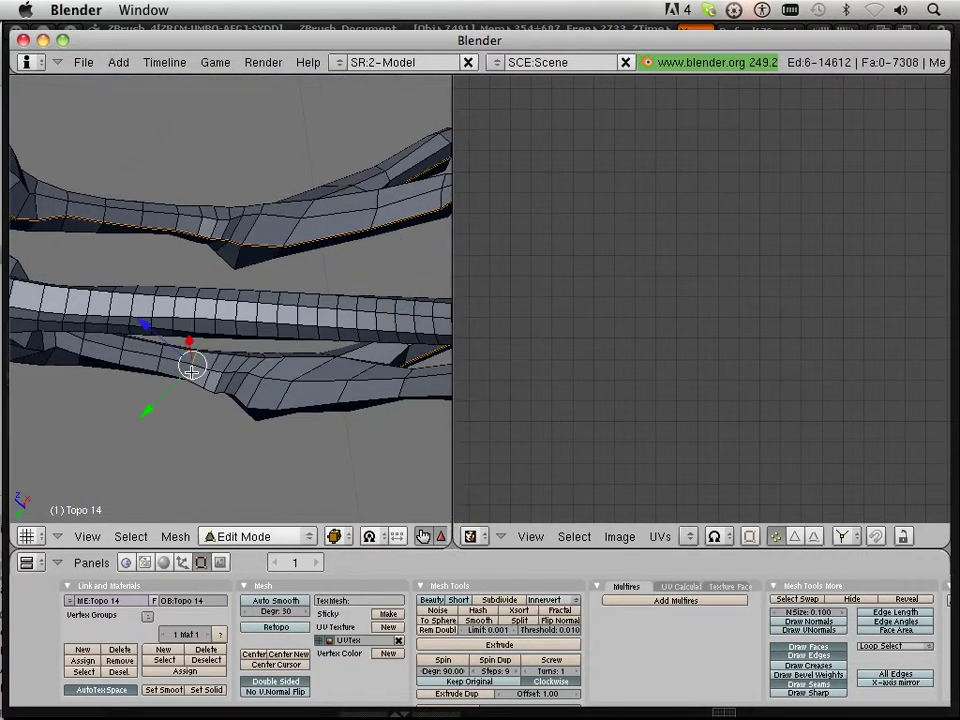
right_click(200, 224, "alt+shift")
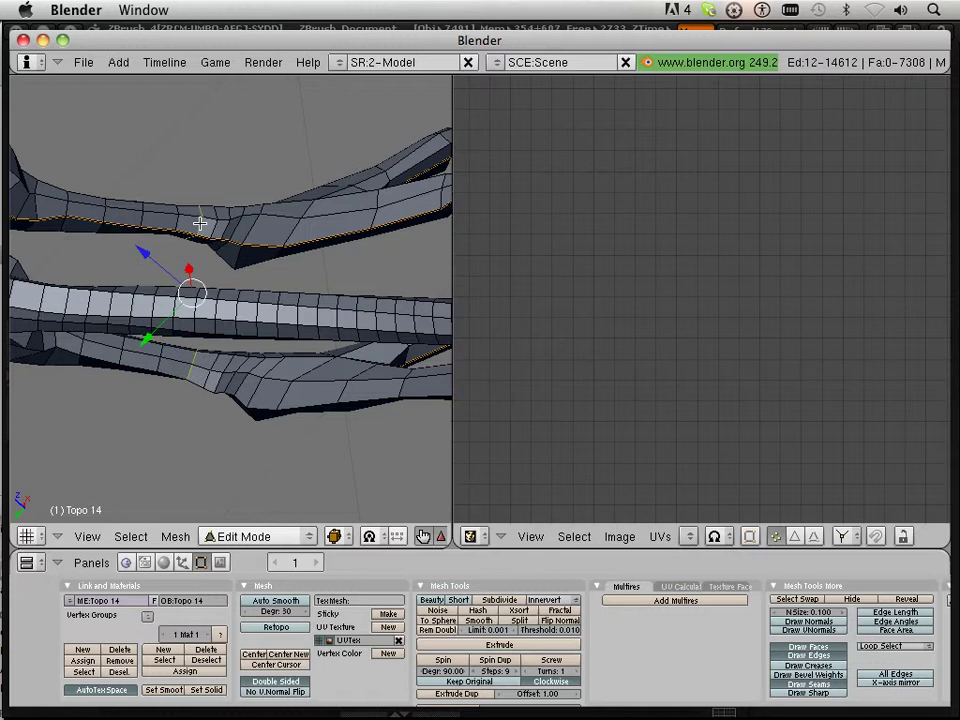
key("ctrl+e")
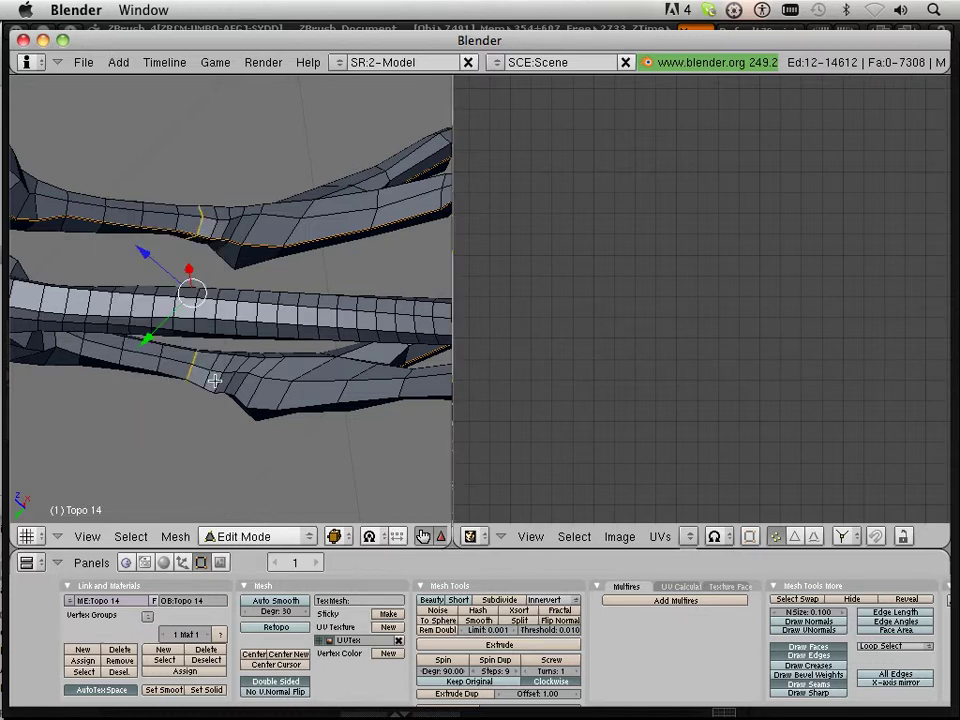
Select the edges running from one foot's toe tip along the side of the foot to the ankle seam and mark them as seams
middle_click_drag(218, 411, 260, 324)
scroll(219, 348, "up", 2)
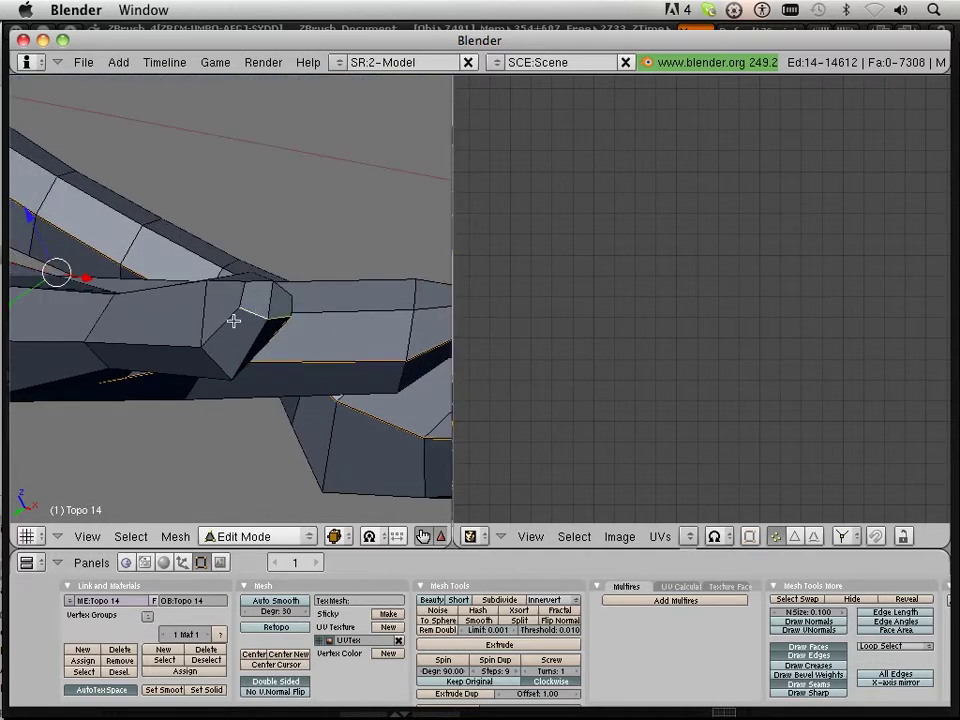
middle_click_drag(85, 367, 408, 367, "shift")
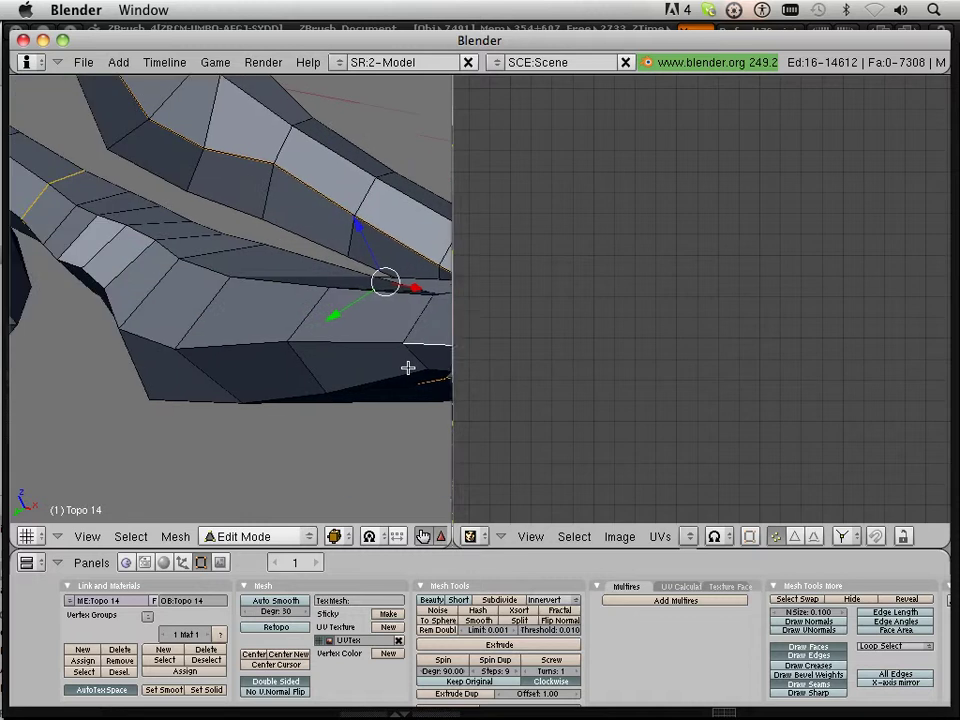
right_click(348, 340, "shift")
right_click(264, 338, "shift")
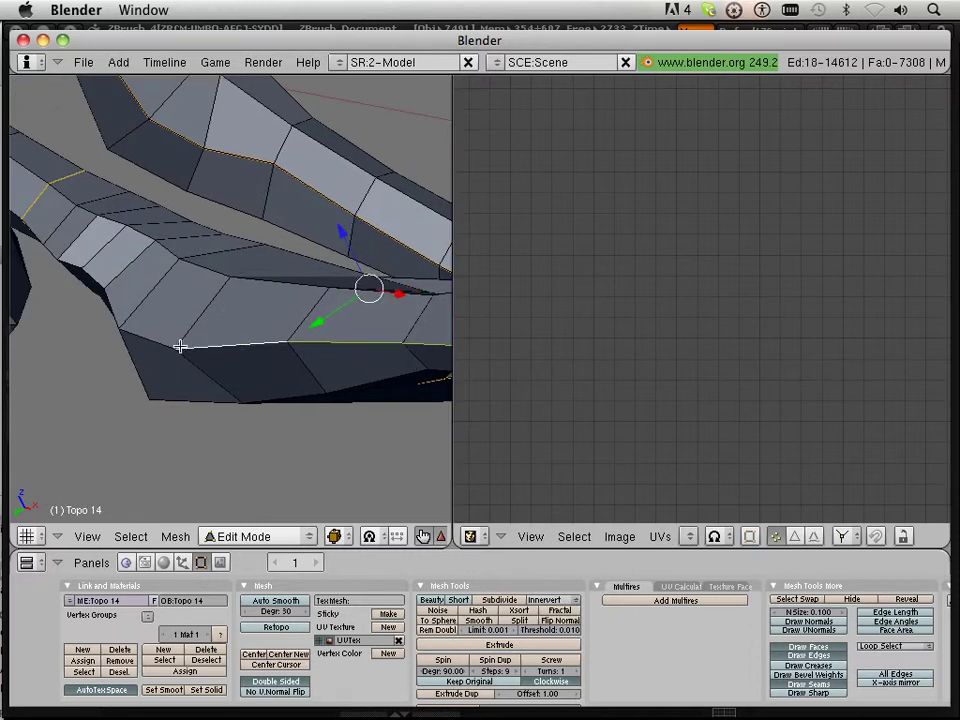
right_click(140, 343, "shift")
middle_click_drag(118, 343, 192, 290)
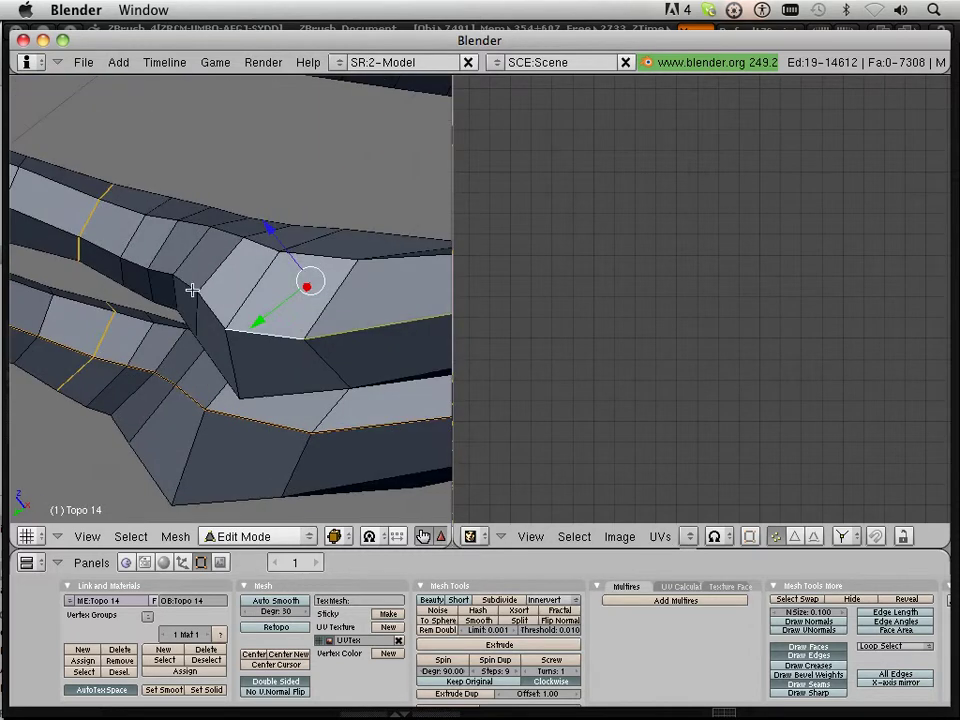
right_click(191, 284, "shift")
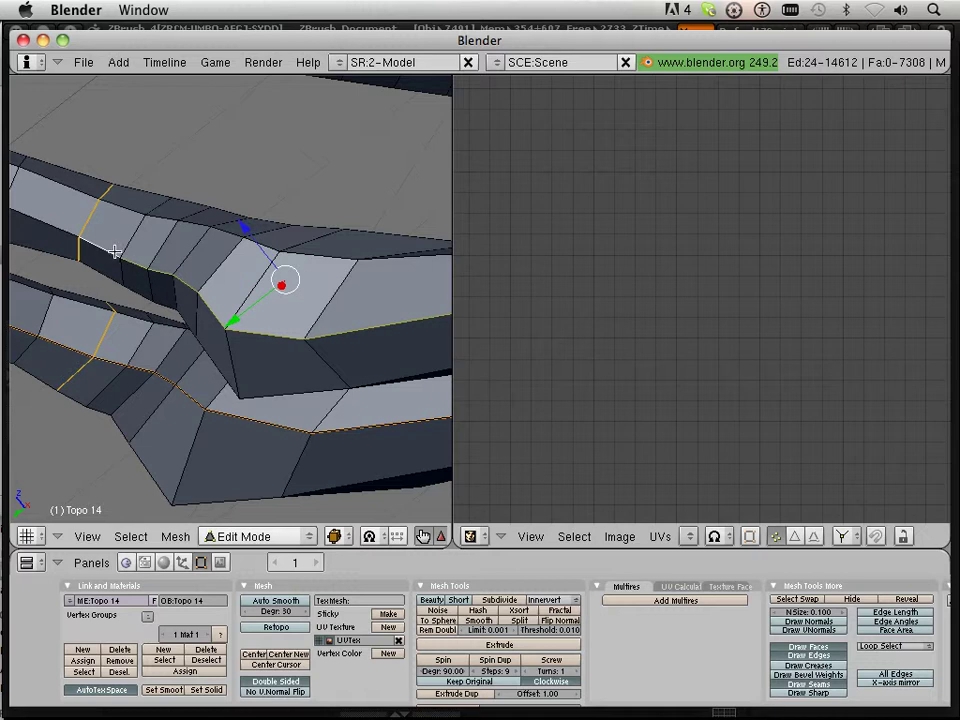
key("ctrl+e")
left_click(118, 251)
Select the matching edges on the other foot, from the ankle seam along its side around the toe tip, and mark them as seams
middle_click_drag(176, 281, 336, 164)
right_click(331, 175)
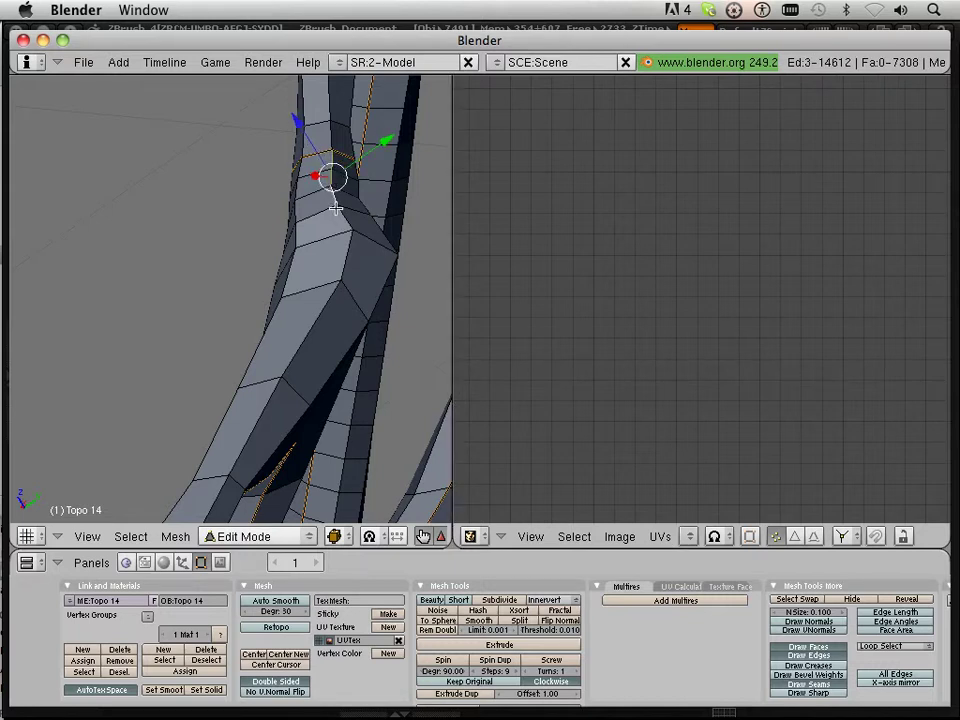
right_click(342, 216, "shift")
right_click(342, 265, "shift")
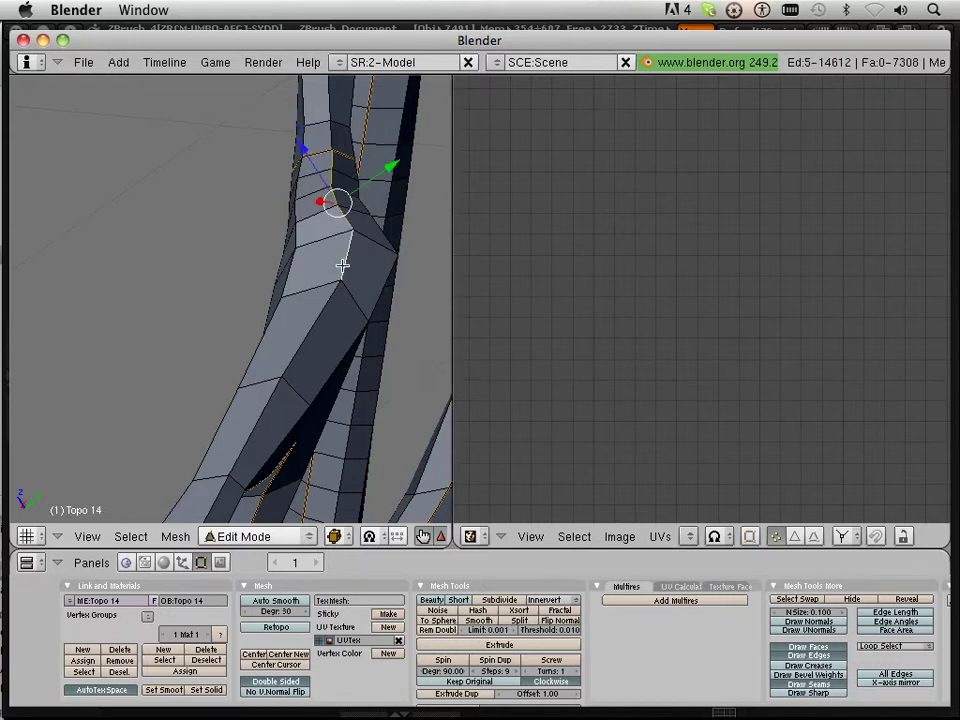
right_click(331, 299, "shift")
middle_click_drag(325, 326, 360, 128, "shift")
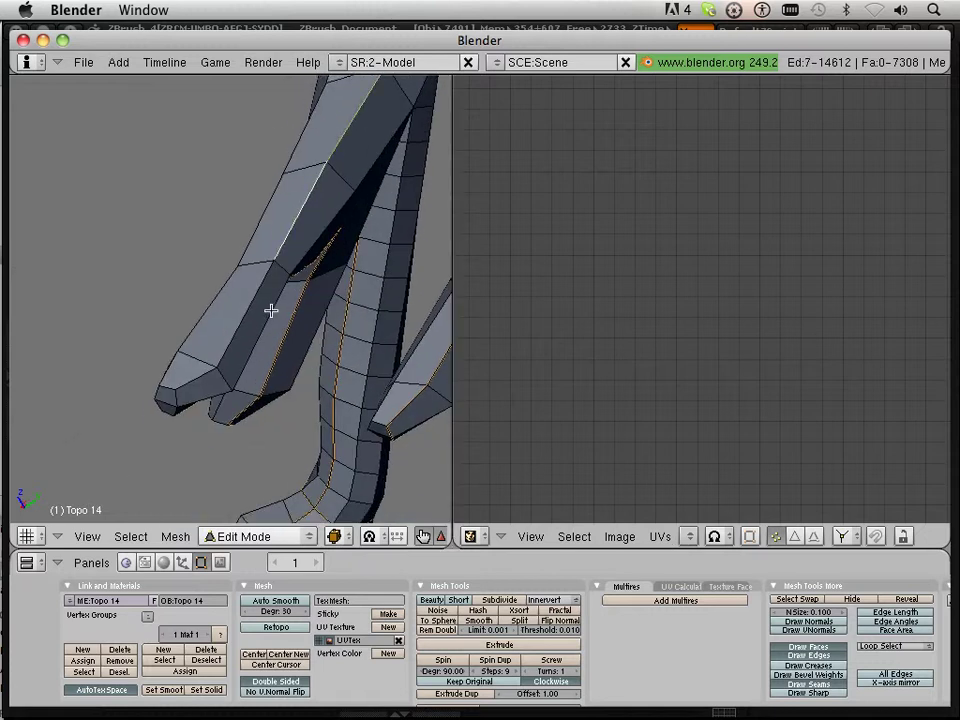
middle_click_drag(254, 315, 199, 421)
scroll(199, 421, "up", 2)
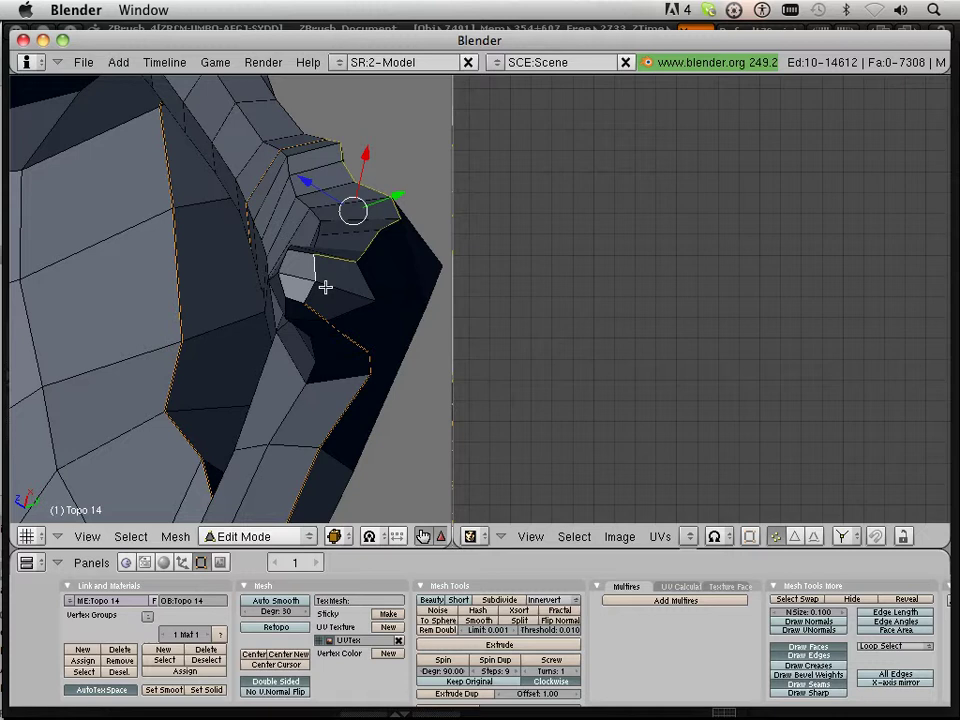
right_click(313, 292, "shift")
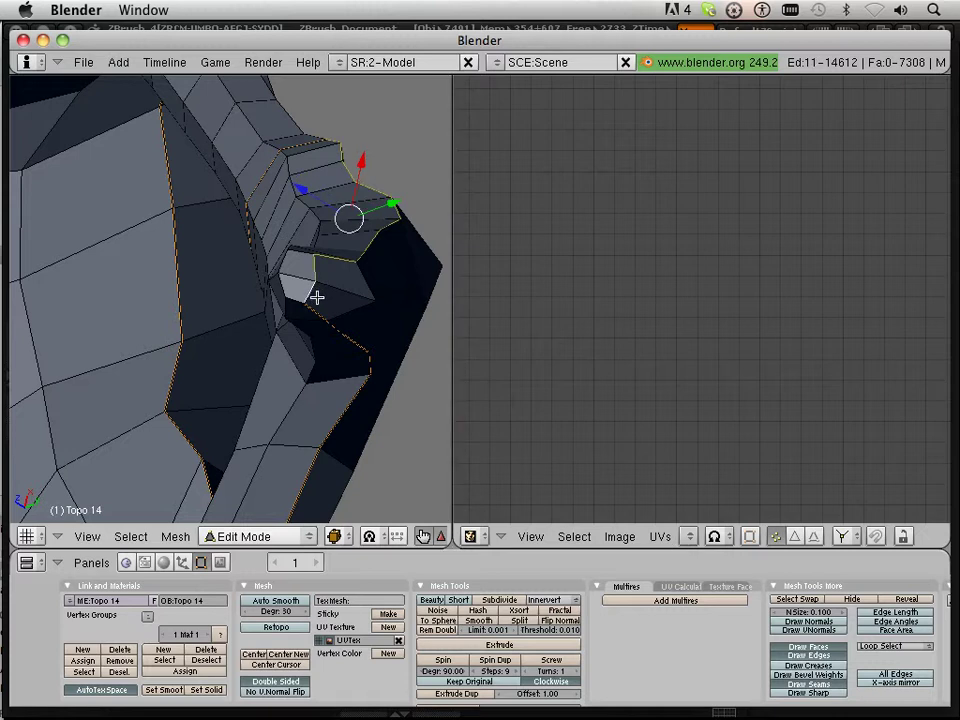
key("ctrl+e")
left_click(316, 297)
Select the whole mesh and unwrap it using the marked seams
scroll(313, 296, "down", 4)
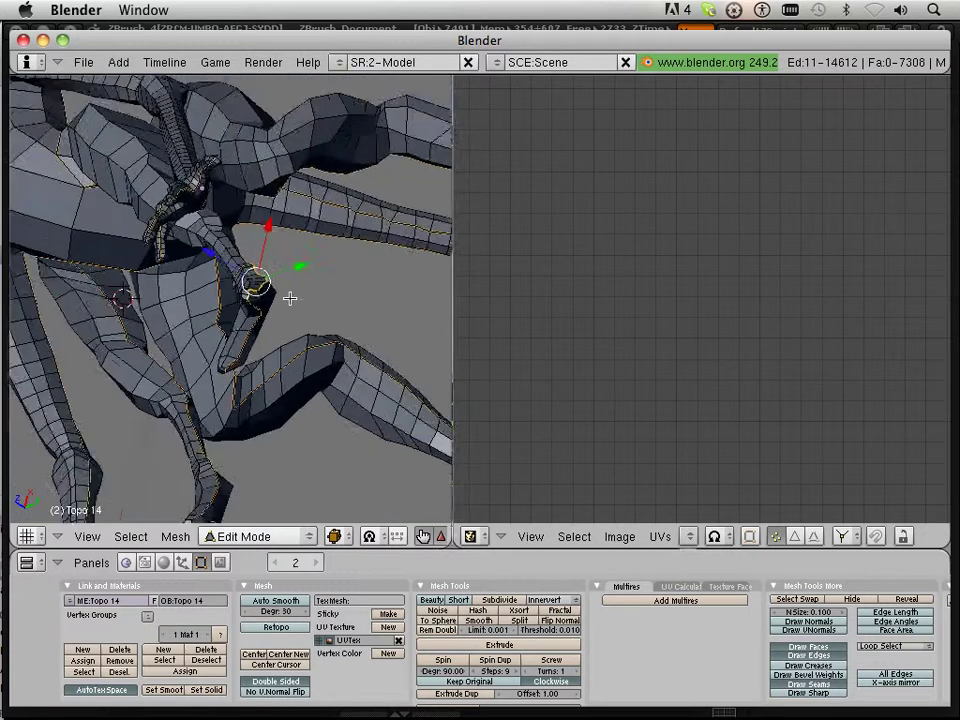
middle_click_drag(290, 298, 262, 293)
key("a")
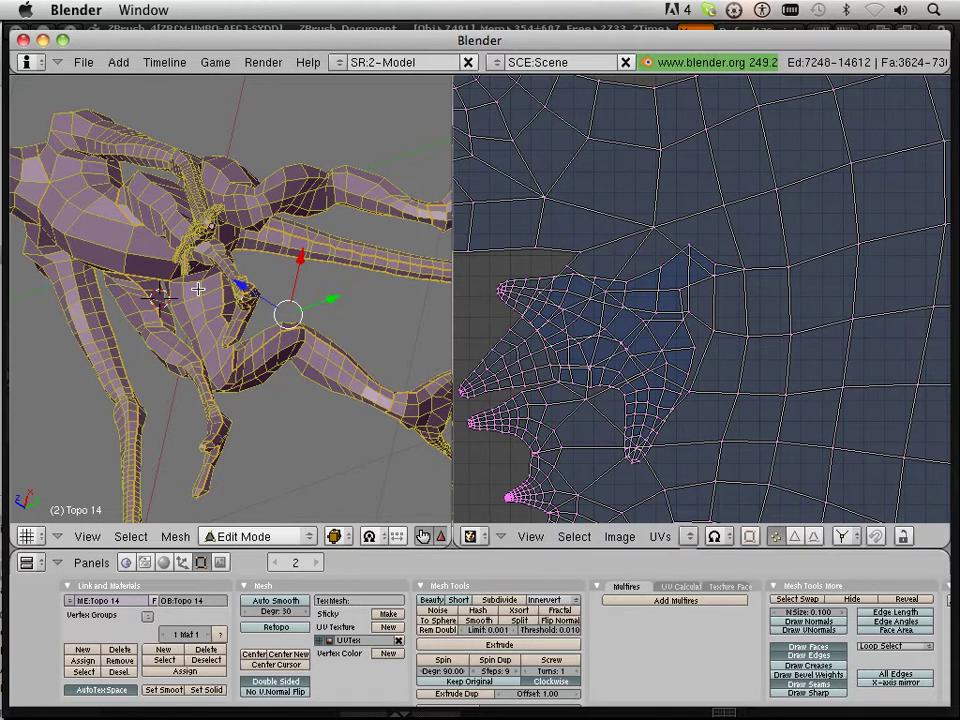
key("u")
left_click(197, 289)
Examine the new UV layout, focusing on the densely packed clusters inside the large island for areas that still need seams
scroll(627, 335, "down", 4)
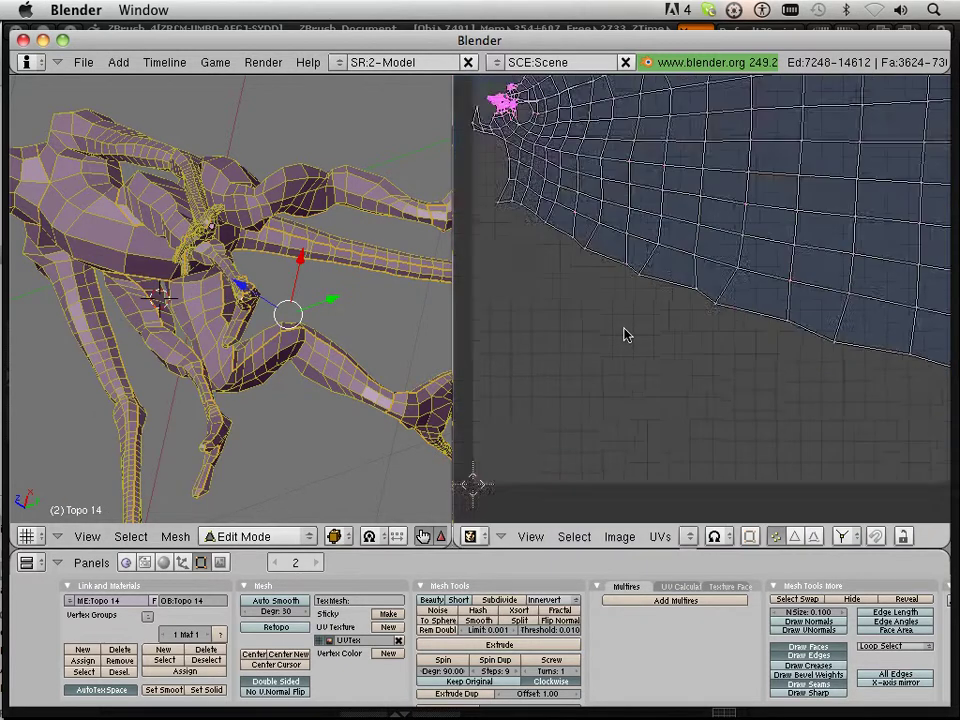
middle_click_drag(822, 245, 571, 414)
scroll(599, 384, "down", 6)
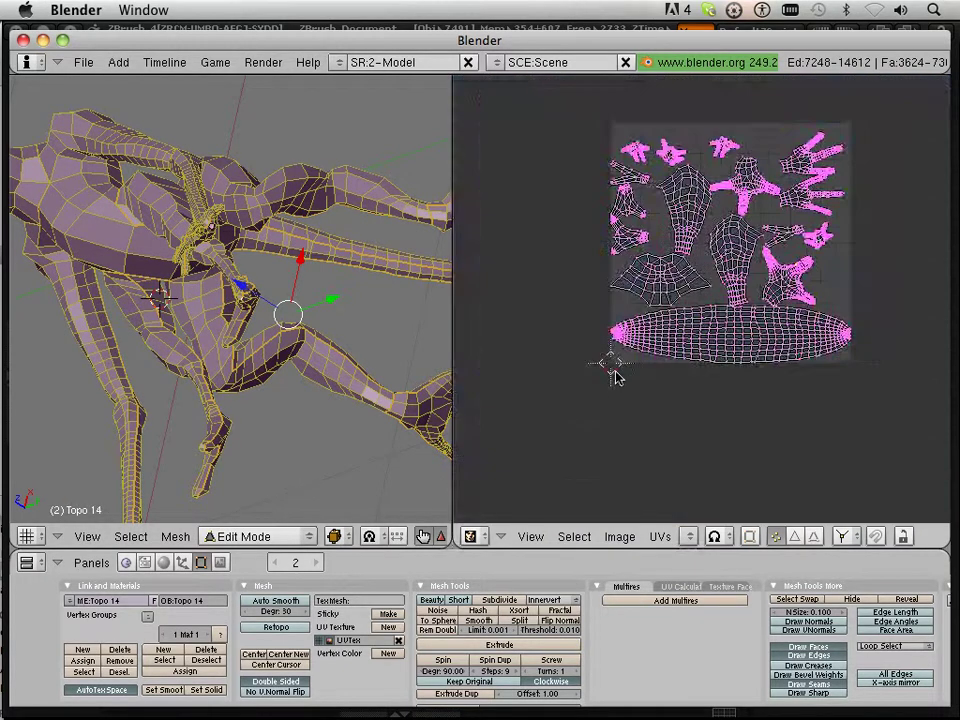
scroll(614, 371, "up", 5)
middle_click_drag(655, 367, 596, 446)
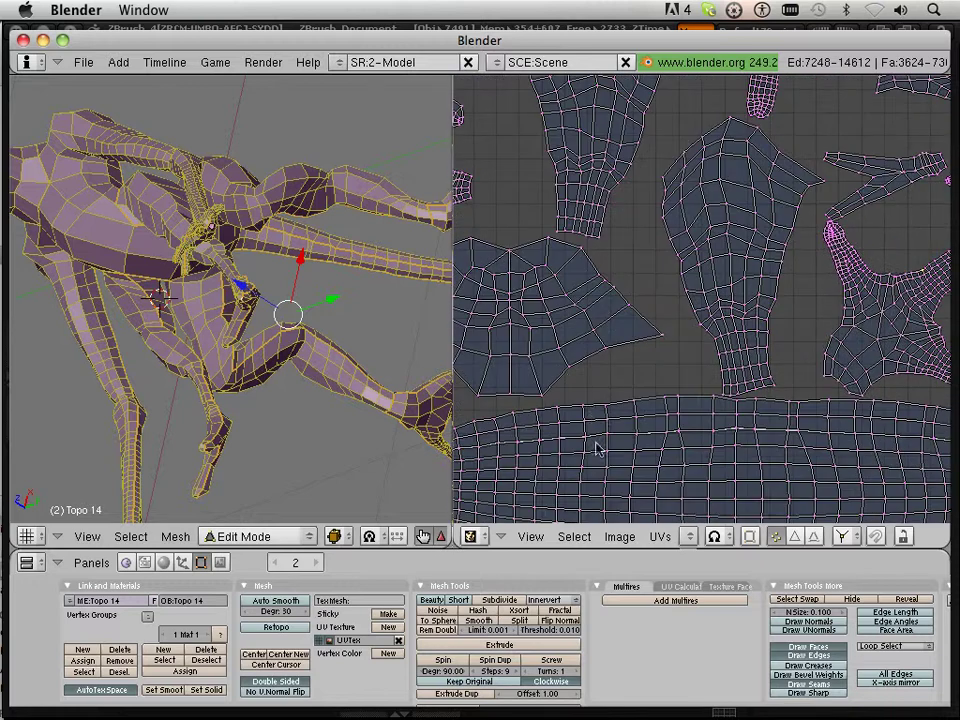
middle_click_drag(625, 343, 806, 229)
middle_click_drag(562, 420, 704, 387)
scroll(705, 366, "up", 6)
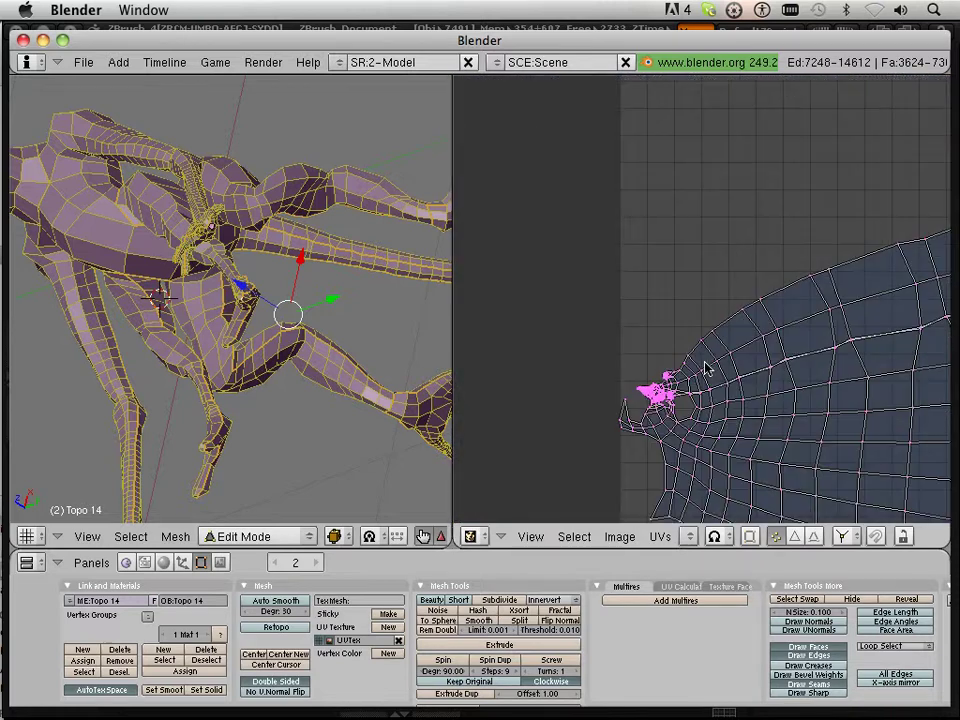
scroll(688, 381, "up", 3)
middle_click_drag(659, 462, 704, 302)
scroll(702, 314, "up", 7)
middle_click_drag(617, 366, 798, 278)
scroll(735, 307, "up", 6)
scroll(655, 362, "down", 4)
middle_click_drag(642, 368, 740, 282)
scroll(714, 314, "up", 2)
scroll(705, 330, "down", 3)
middle_click_drag(703, 330, 756, 204)
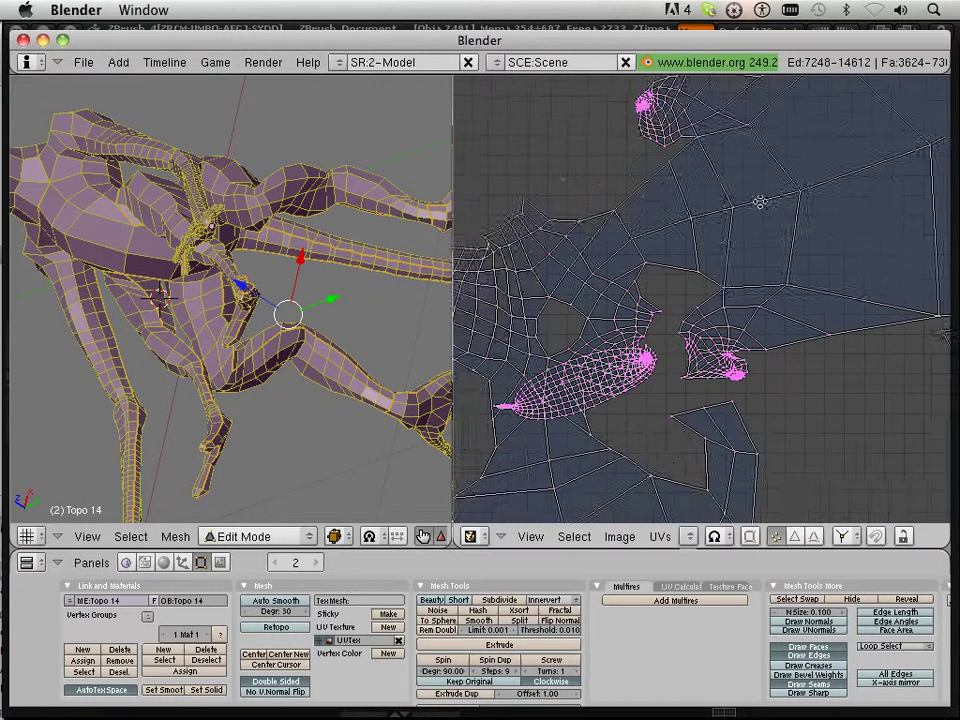
scroll(785, 367, "up", 3)
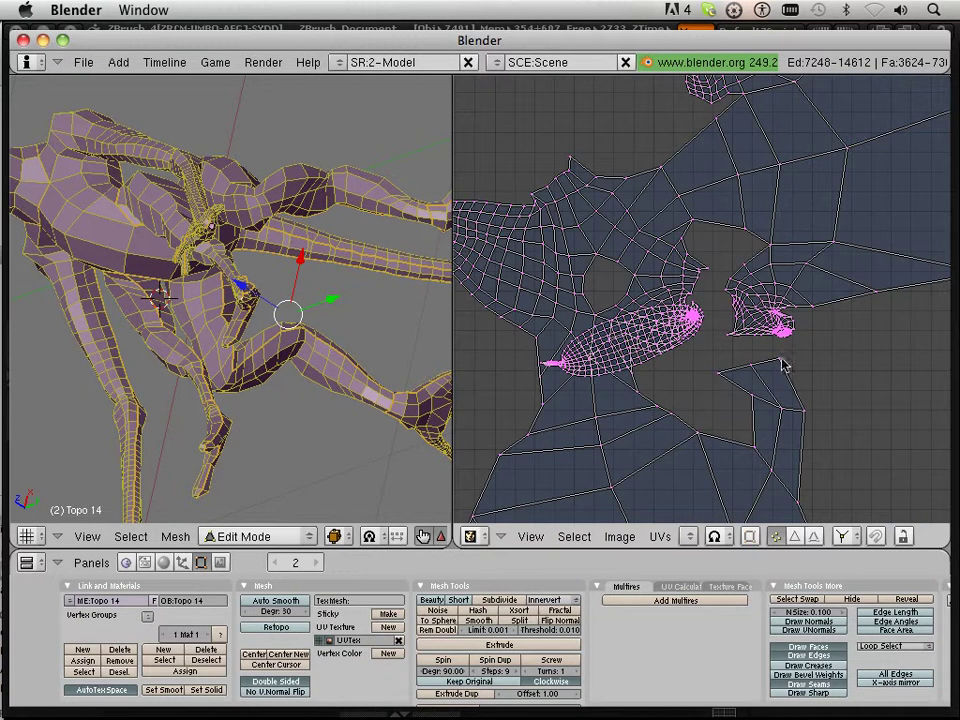
Turn on selection syncing between the UV layout and the mesh, clear the selection, and inspect the arms on the model
left_click(750, 537)
key("a")
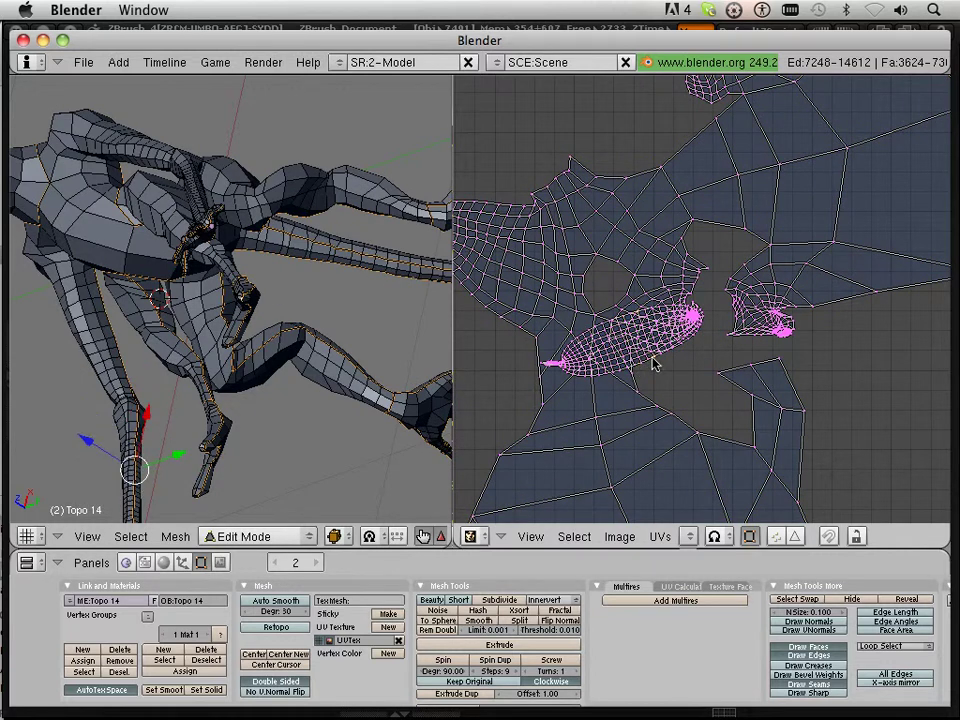
middle_click_drag(348, 386, 308, 231)
middle_click_drag(344, 272, 365, 381)
scroll(711, 264, "down", 7)
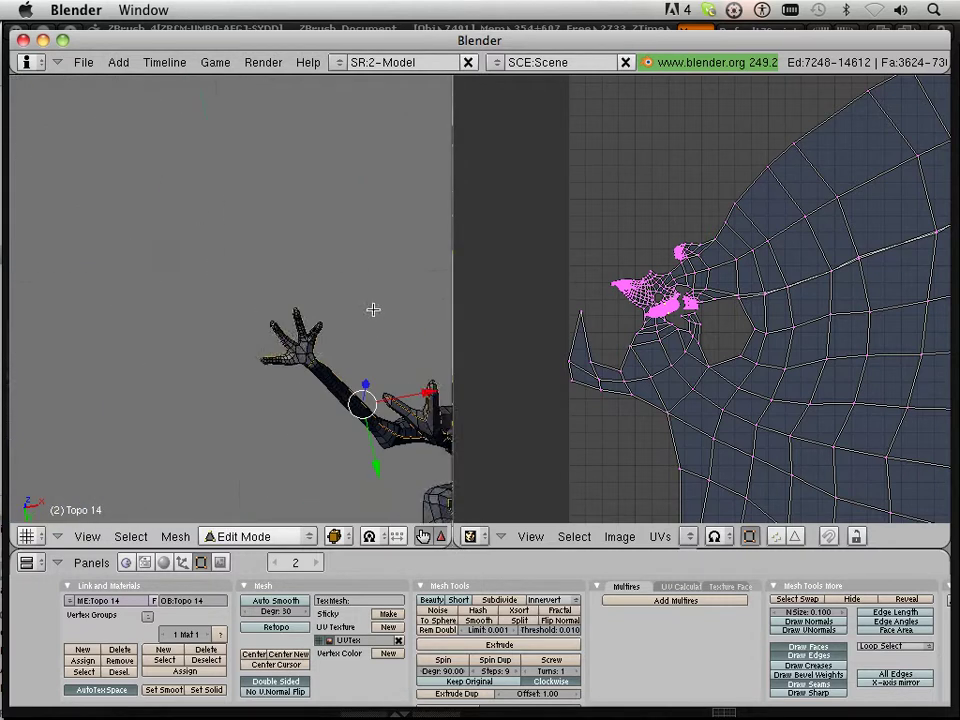
Select the edge loops around both upper arms just below the shoulders and mark them as seams
middle_click_drag(373, 310, 197, 292)
scroll(304, 301, "up", 3)
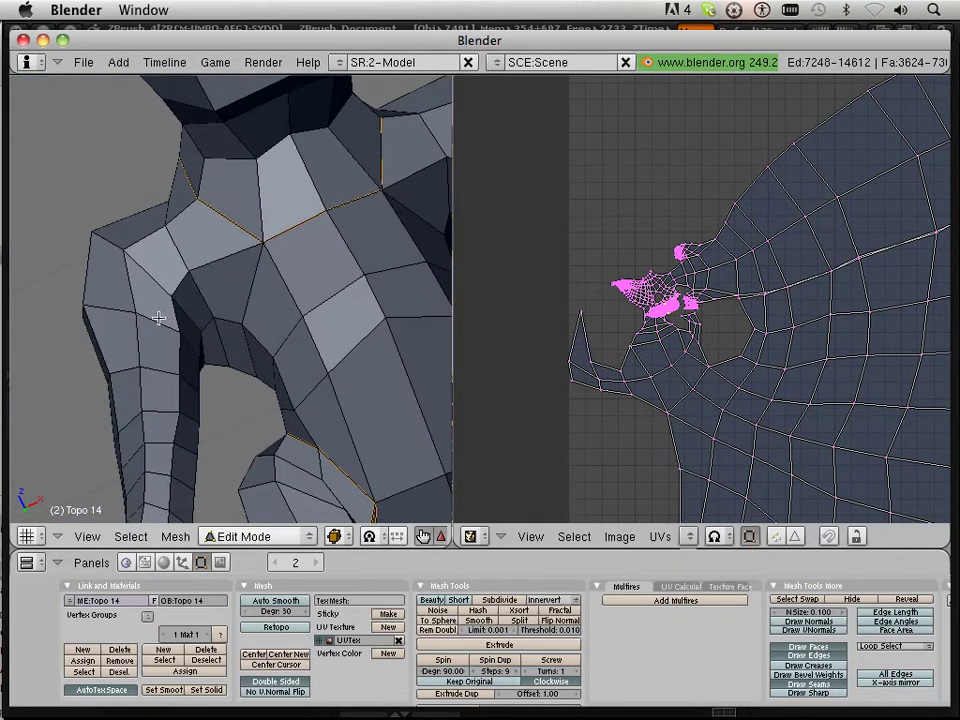
right_click(158, 324)
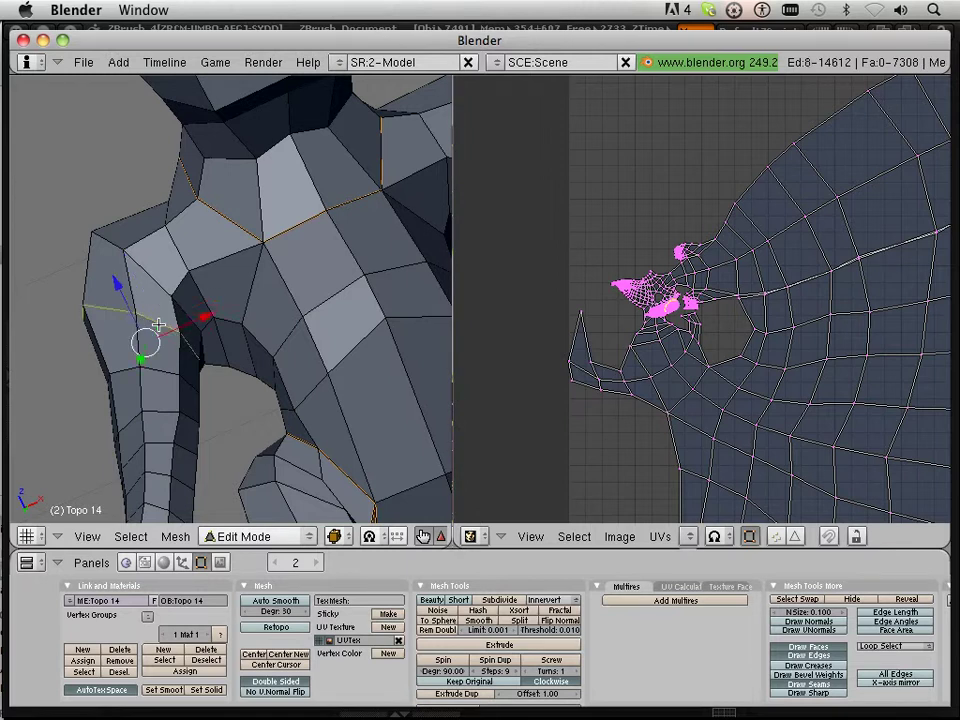
scroll(272, 332, "down", 2)
middle_click_drag(317, 306, 213, 362)
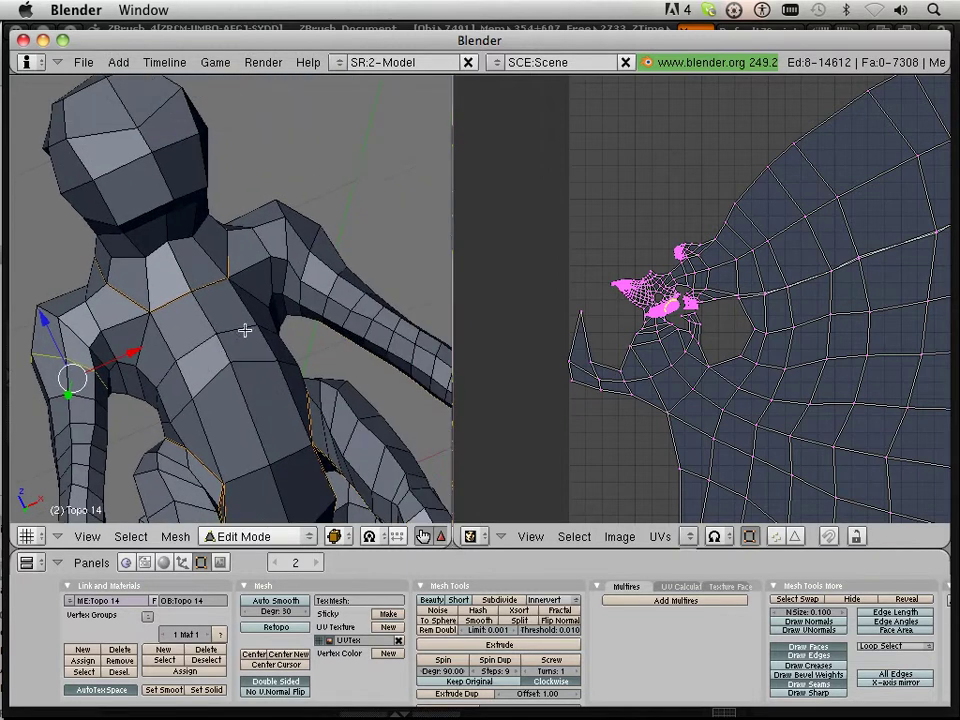
right_click(304, 265, "alt+shift")
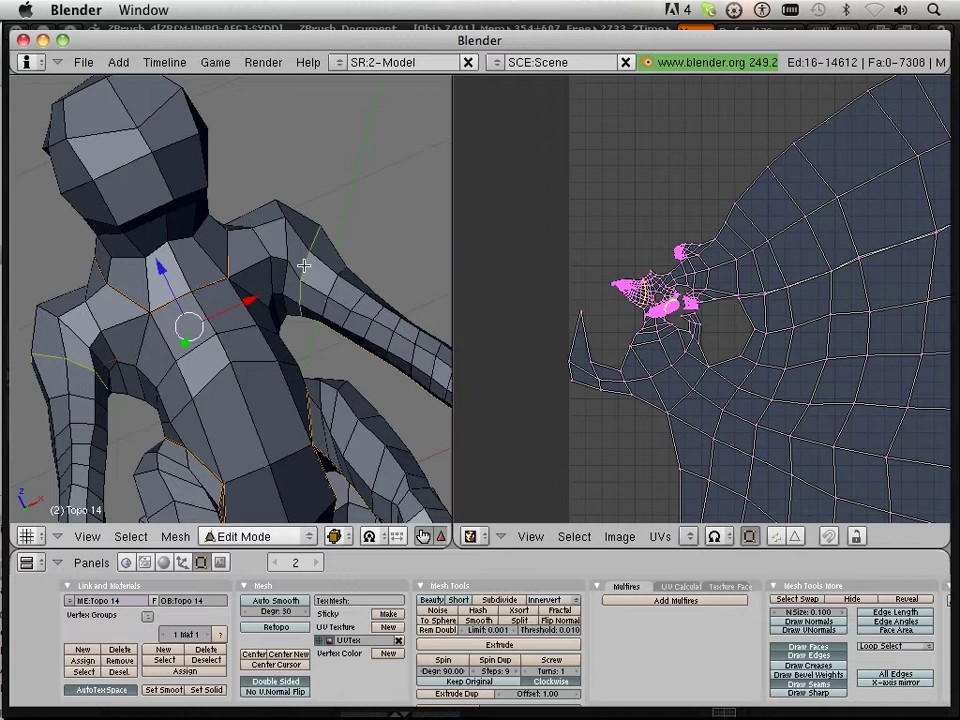
key("ctrl+e")
left_click(304, 265)
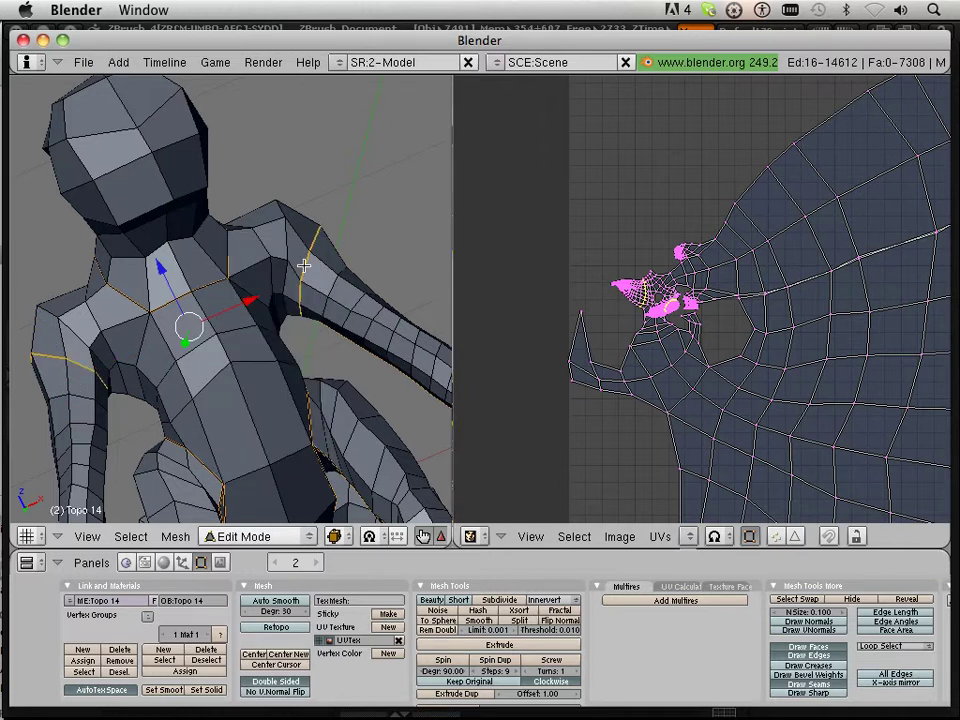
Select the whole mesh and unwrap it again with the new upper-arm seams
middle_click_drag(327, 368, 216, 270)
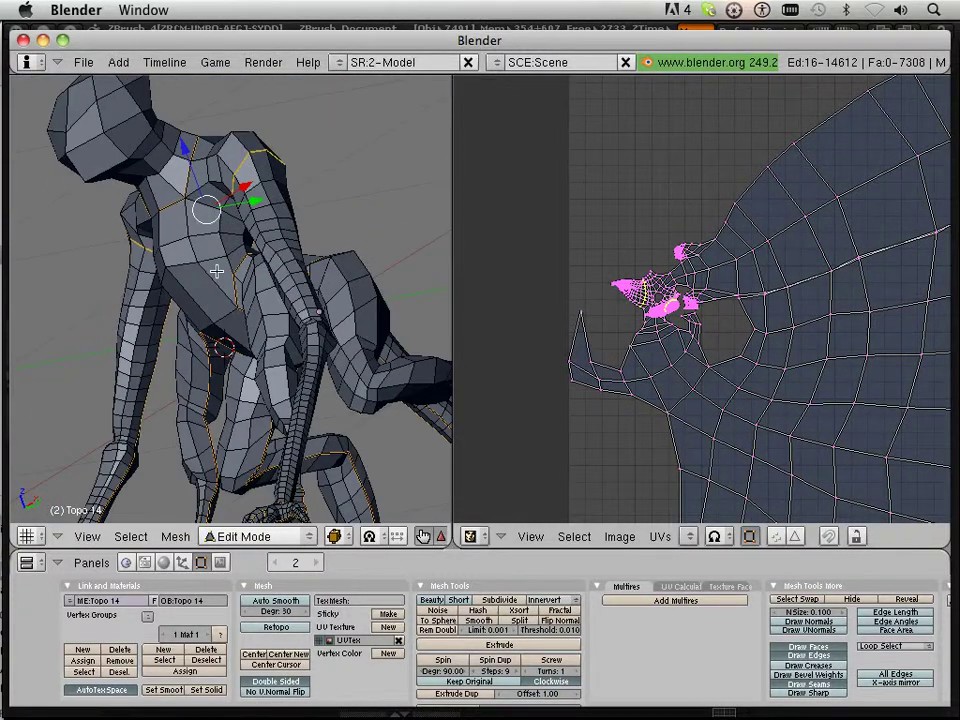
key("a")
key("u")
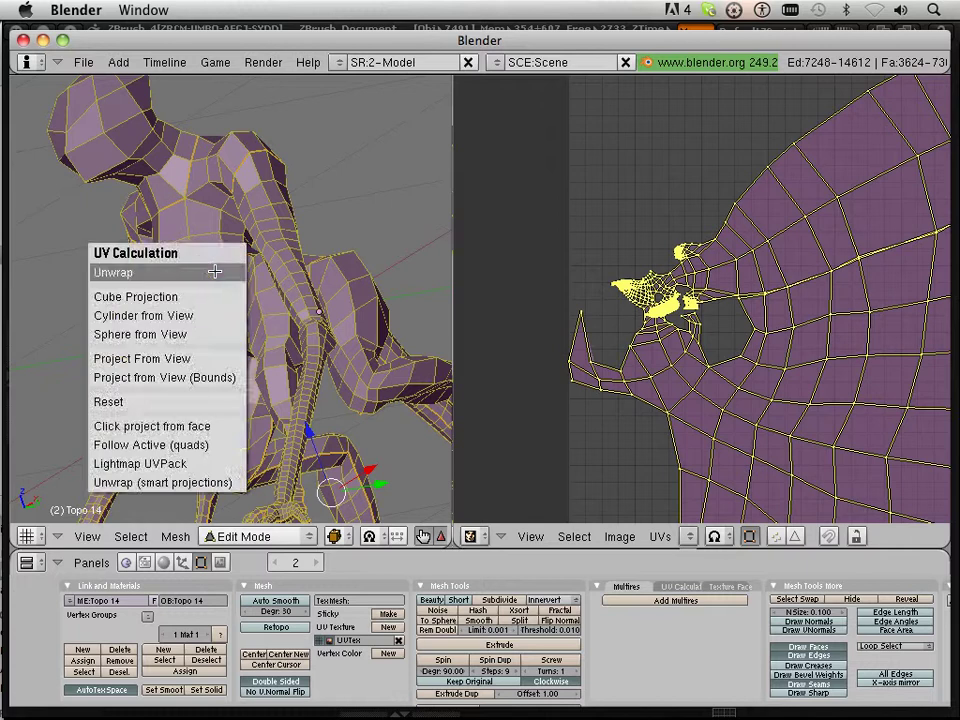
left_click(214, 270)
Examine the new UV layout, focusing on the large body and tail island and the dense clusters at its end
scroll(617, 323, "down", 10)
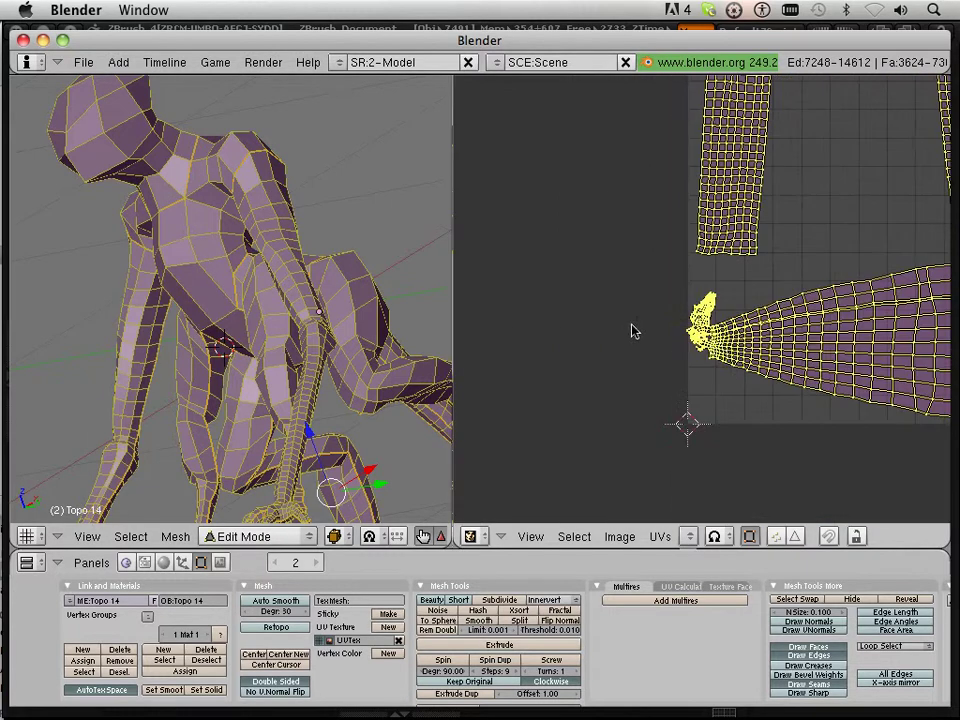
scroll(632, 330, "down", 1, "alt")
middle_click_drag(632, 330, 504, 294)
scroll(611, 317, "down", 3)
scroll(611, 317, "down", 1)
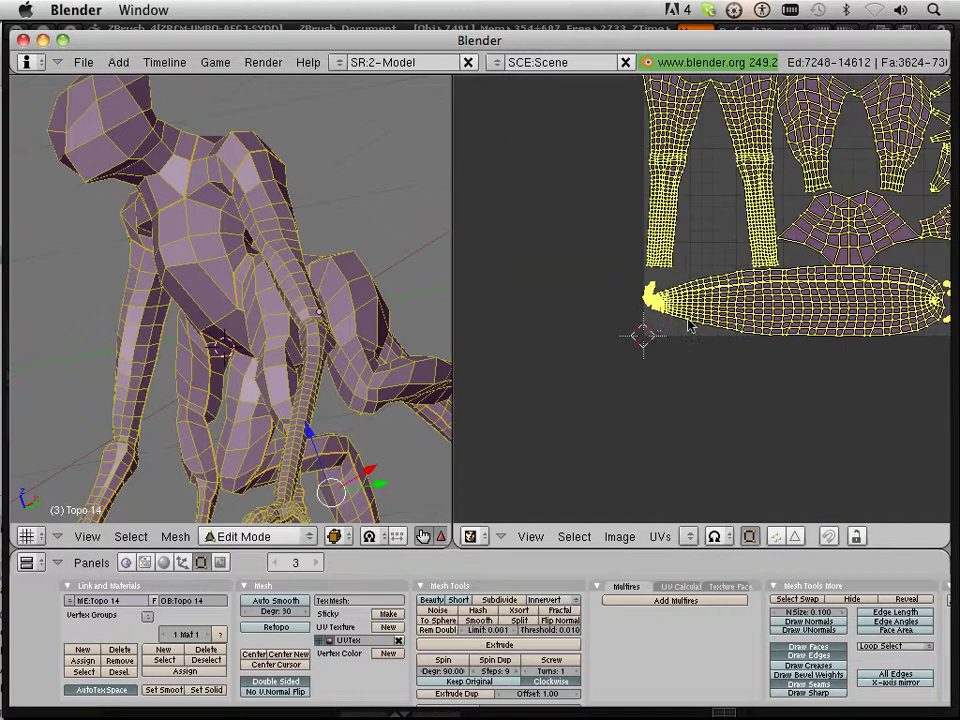
middle_click_drag(689, 322, 381, 363)
middle_click_drag(466, 360, 722, 353)
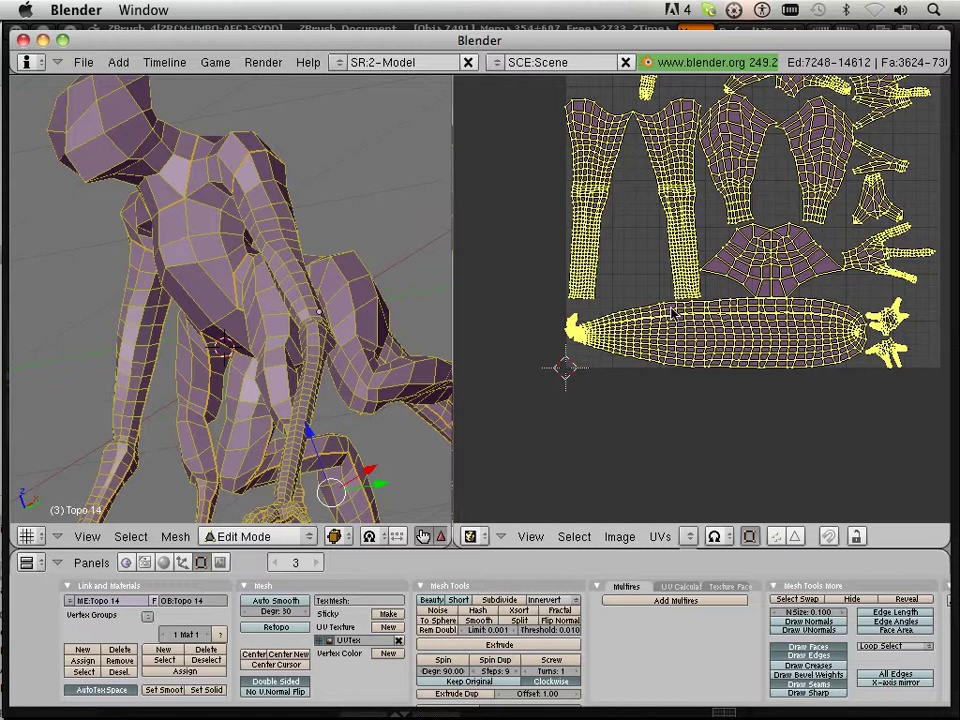
middle_click_drag(672, 312, 704, 296)
scroll(621, 374, "up", 5)
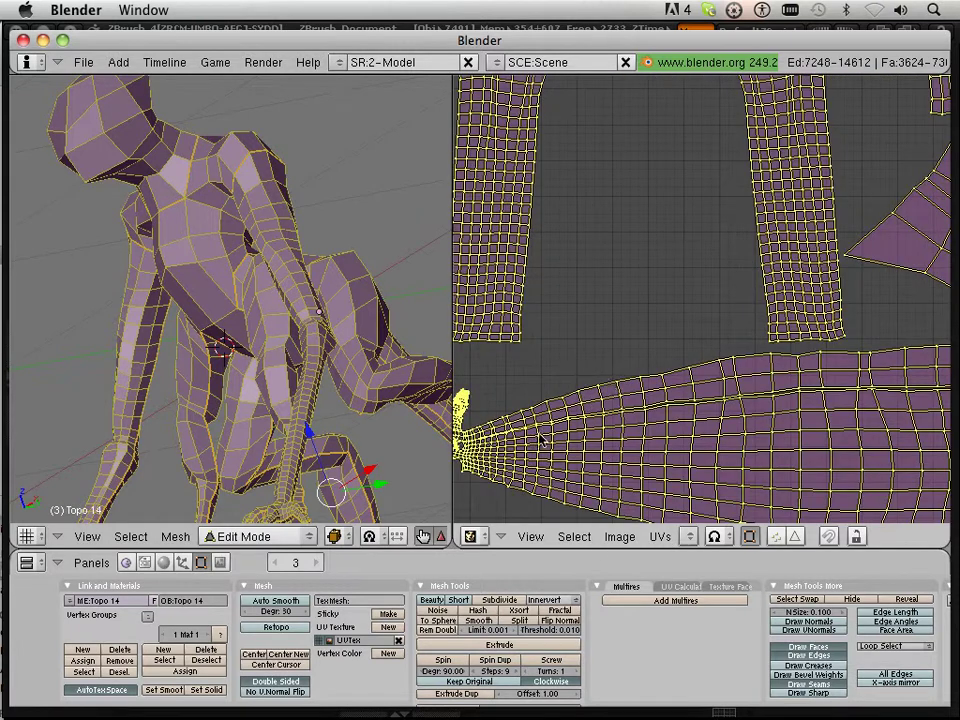
middle_click_drag(530, 441, 756, 274)
scroll(737, 281, "up", 5)
scroll(680, 291, "up", 4)
middle_click_drag(610, 229, 625, 379)
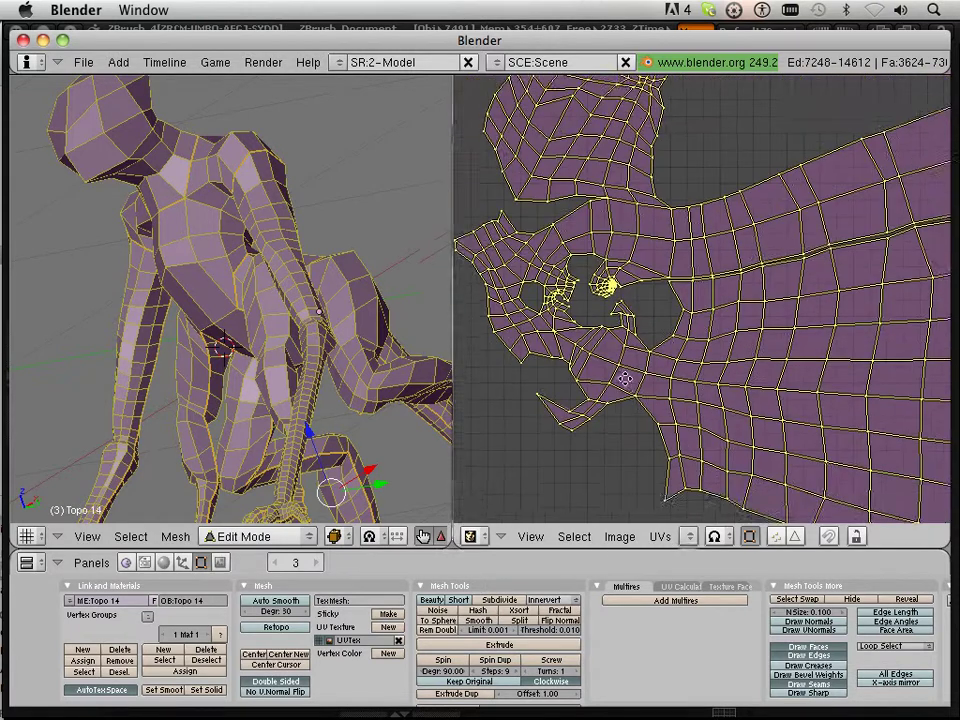
scroll(553, 358, "up", 5)
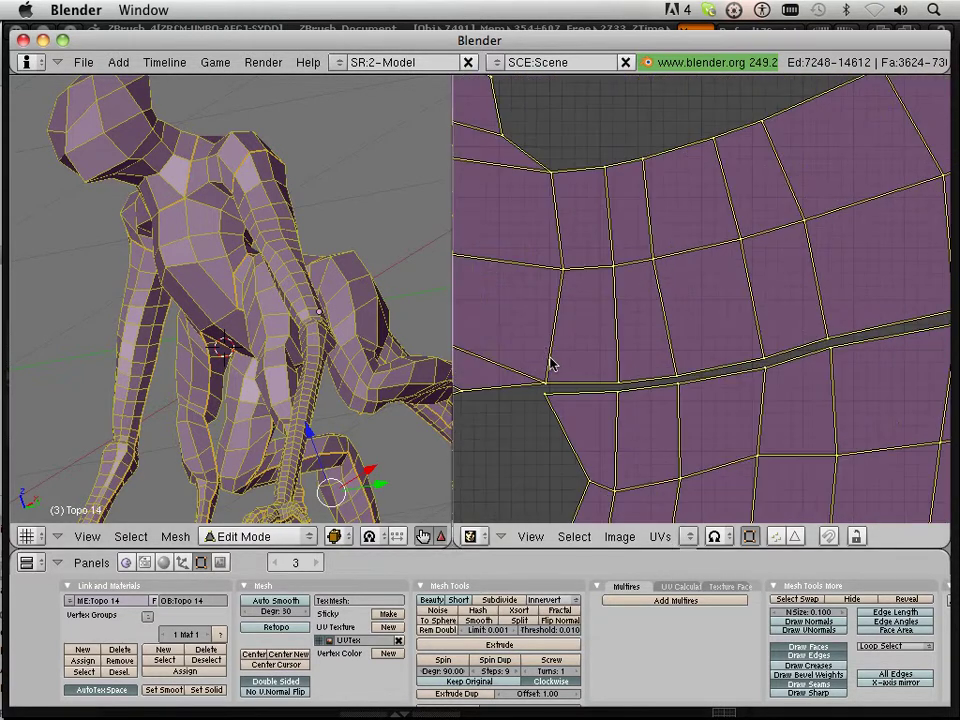
scroll(553, 365, "down", 6)
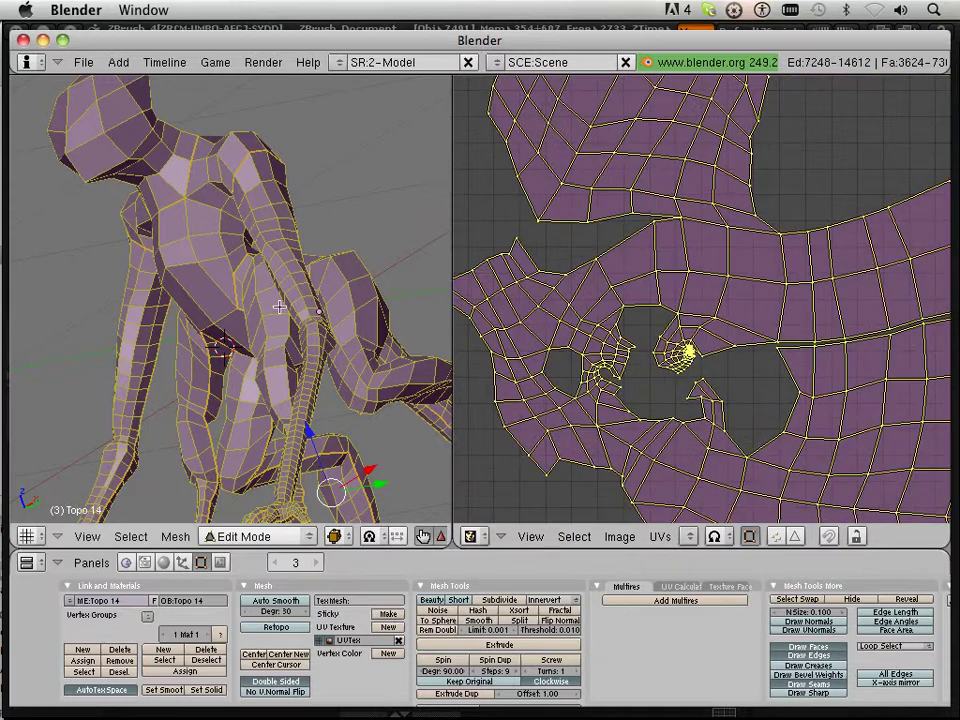
Clear the whole-mesh selection and inspect the model's back, tail and hips for gaps in the seams
right_click(279, 305)
middle_click_drag(275, 197, 156, 275)
middle_click_drag(235, 198, 205, 300)
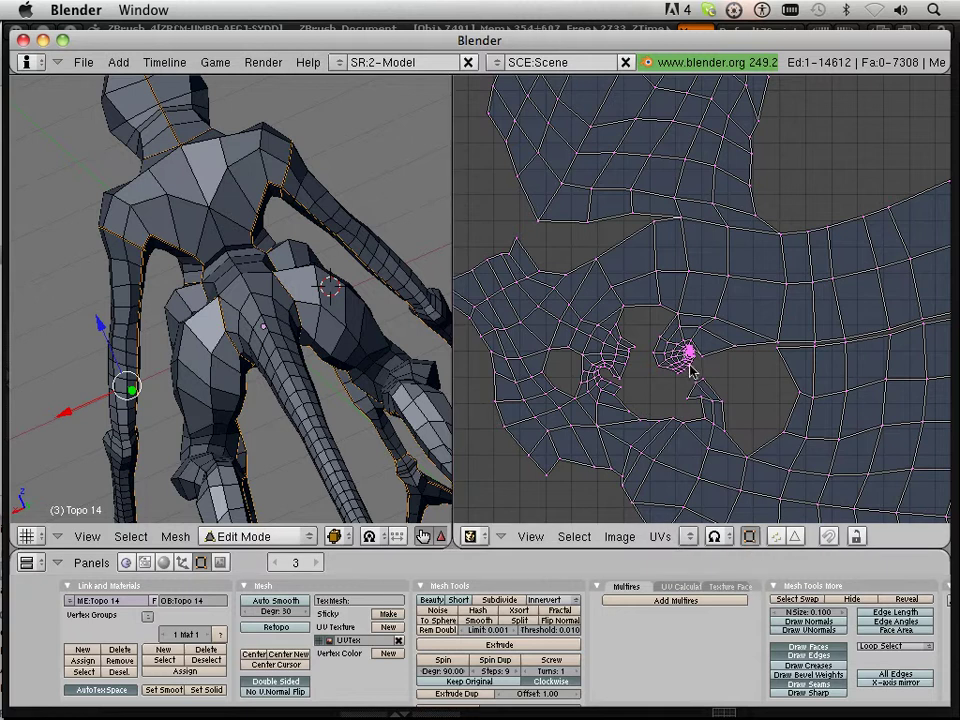
middle_click_drag(298, 399, 336, 313)
middle_click_drag(356, 383, 114, 193)
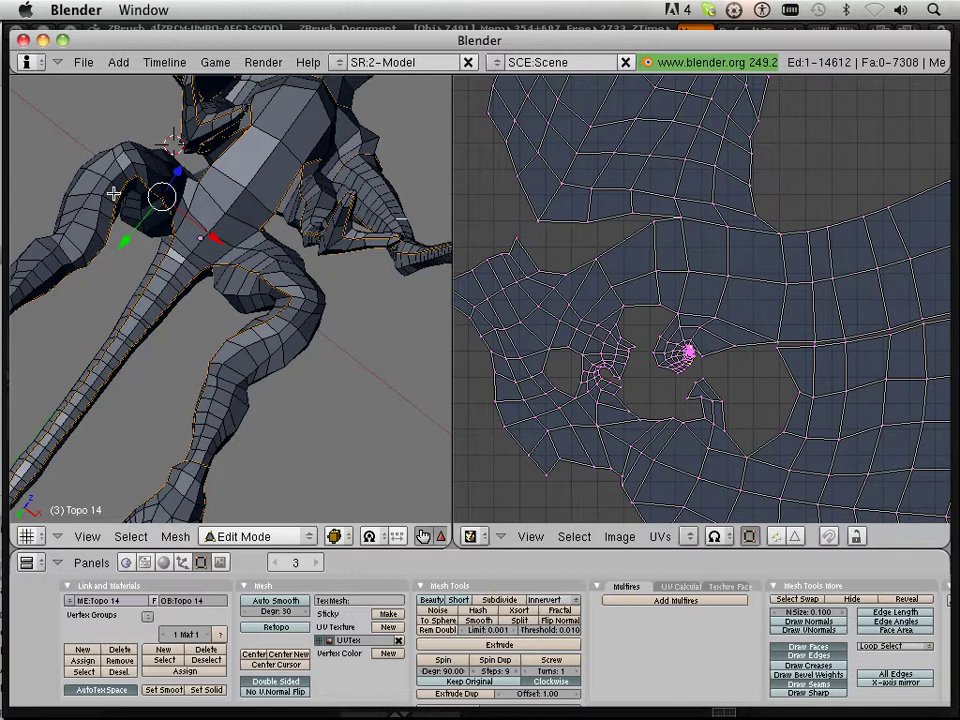
Select the three edges closing the gap in the seam where one thigh meets the pelvis and mark them as a seam
scroll(116, 198, "up", 4)
middle_click_drag(104, 140, 172, 333, "shift")
middle_click_drag(172, 333, 217, 247)
scroll(218, 248, "up", 5)
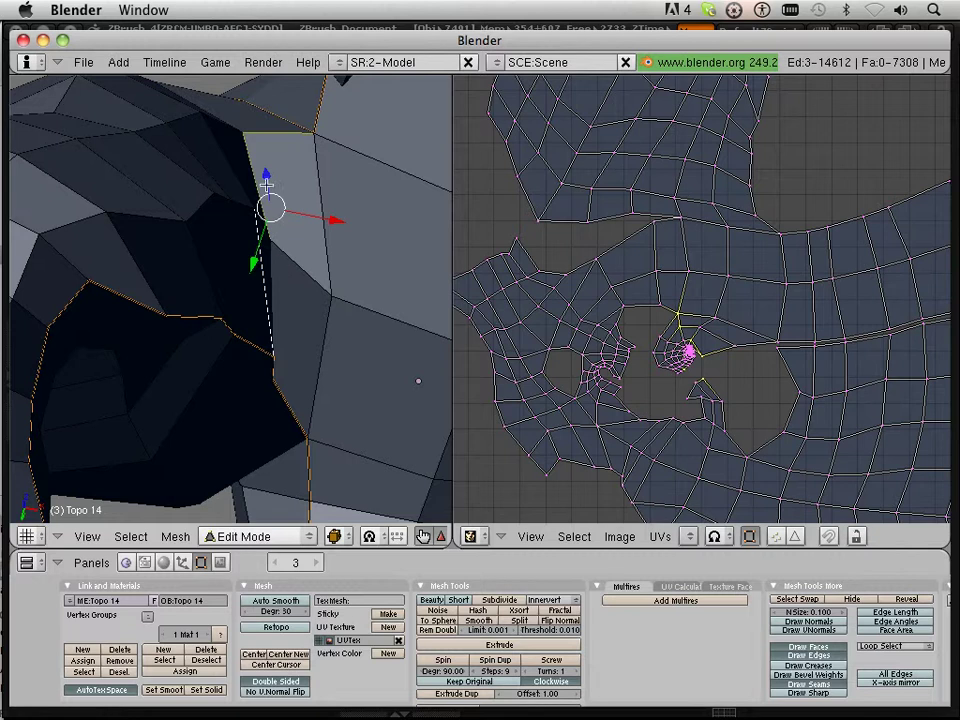
right_click(273, 260, "shift")
scroll(273, 260, "up", 1)
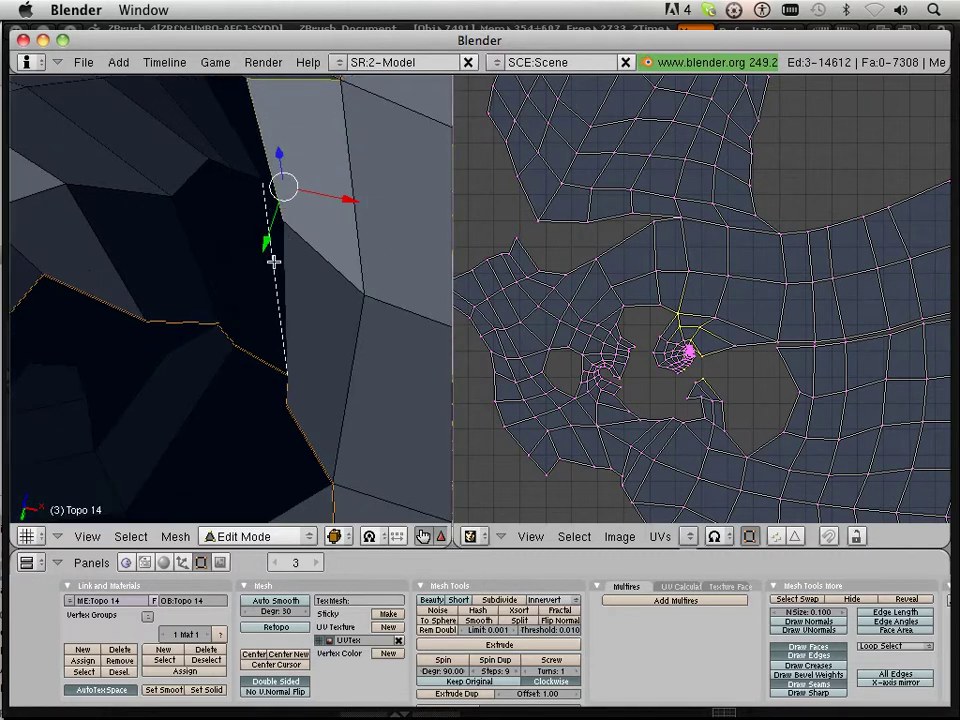
middle_click_drag(376, 410, 106, 327)
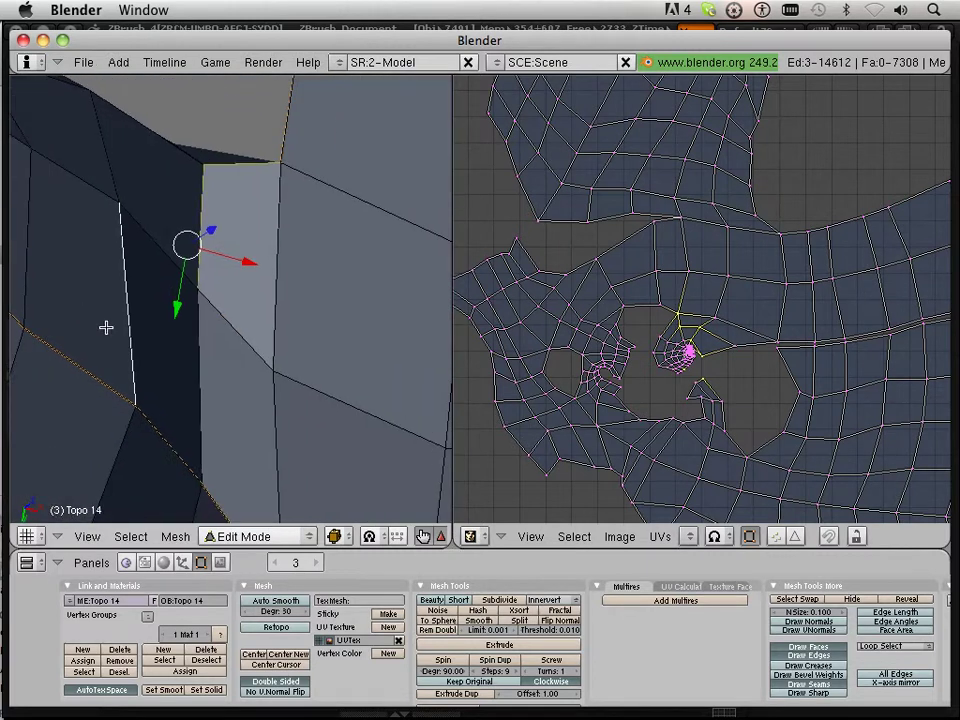
right_click(201, 351, "shift")
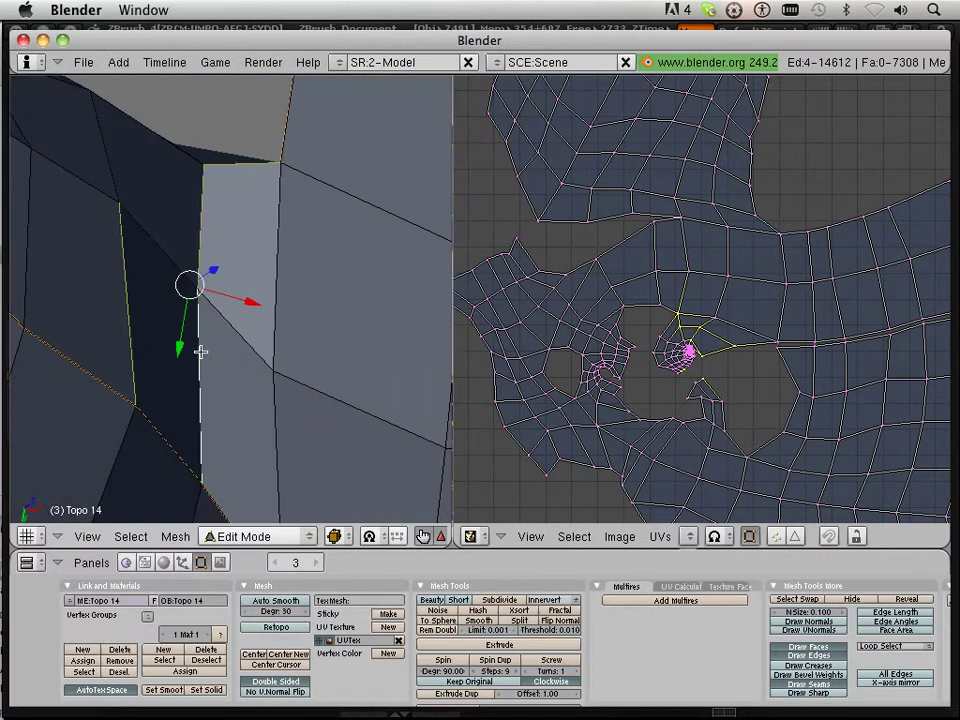
right_click(130, 324, "shift")
middle_click_drag(146, 330, 182, 359)
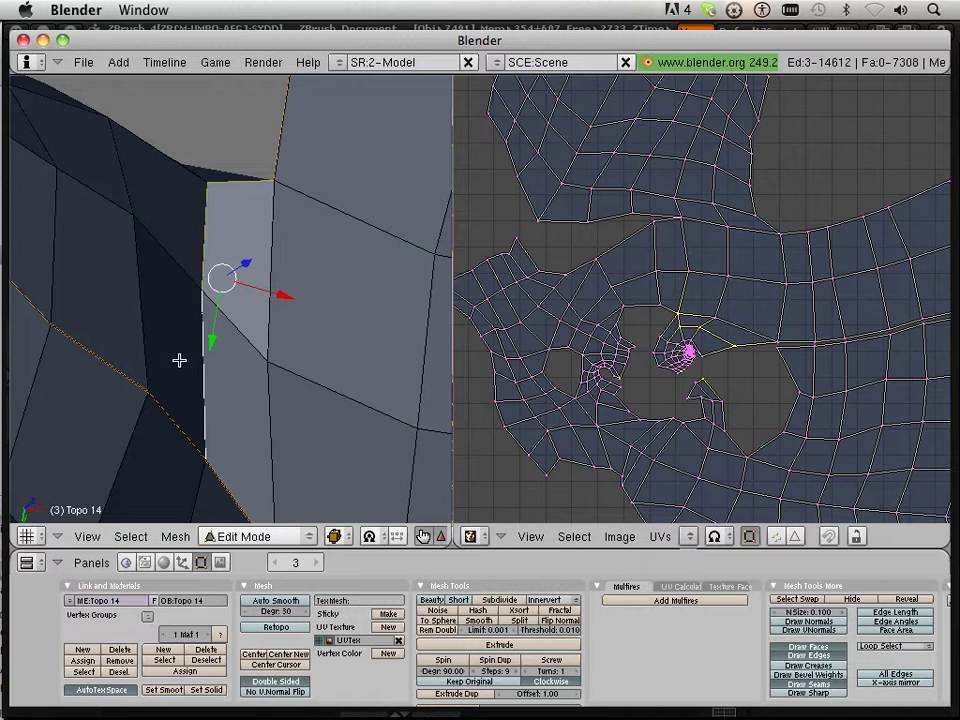
key("ctrl+e")
left_click(178, 360)
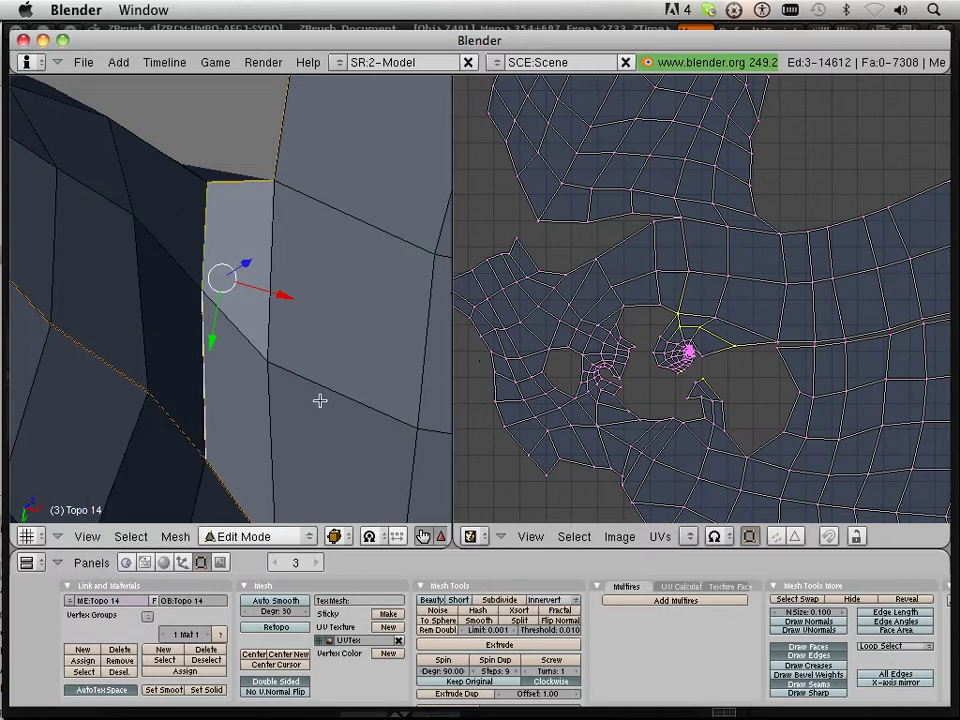
Select the matching three edges where the opposite thigh meets the pelvis and mark them as a seam
scroll(320, 401, "down", 3)
middle_click_drag(336, 396, 109, 429)
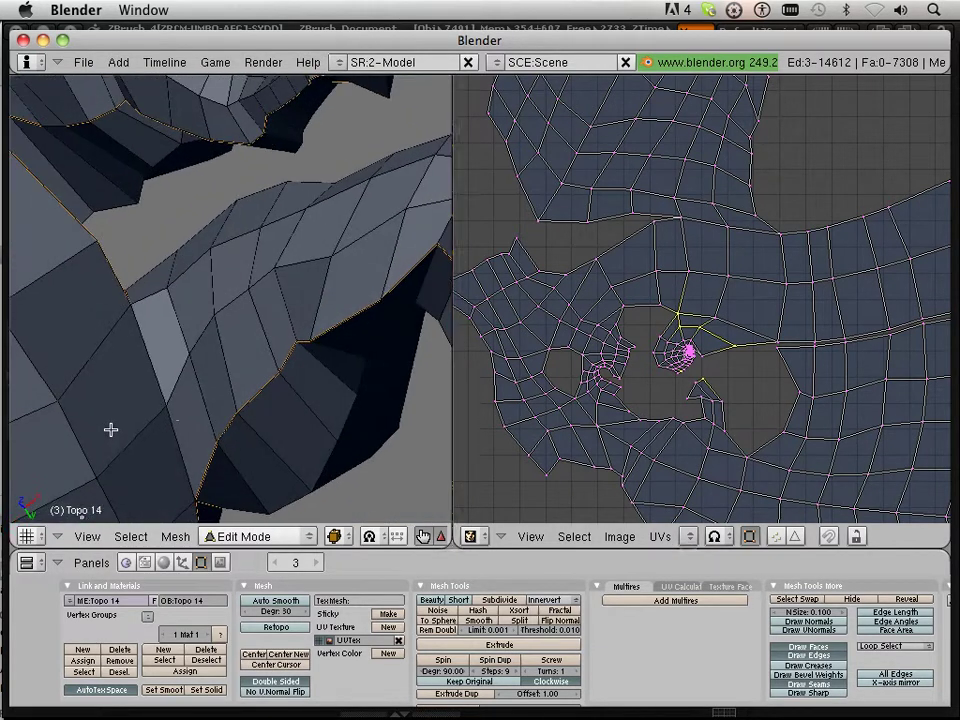
right_click(206, 407)
right_click(170, 305, "shift")
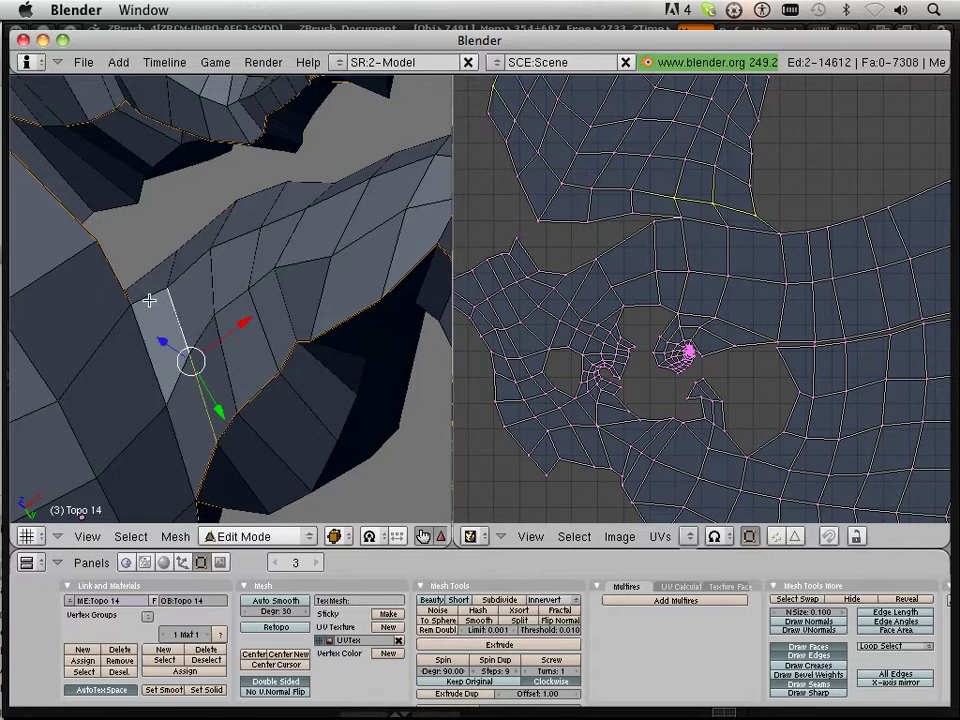
right_click(149, 300, "shift")
key("ctrl+e")
left_click(148, 302)
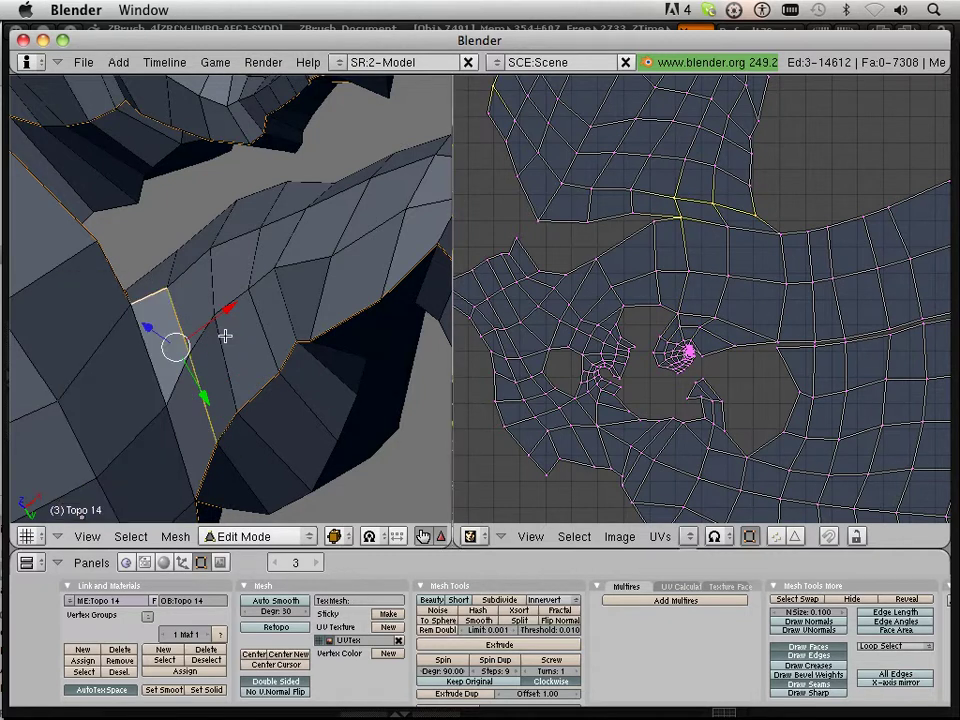
Select the whole mesh and unwrap it with the added thigh seams
key("a")
key("u")
left_click(230, 336)
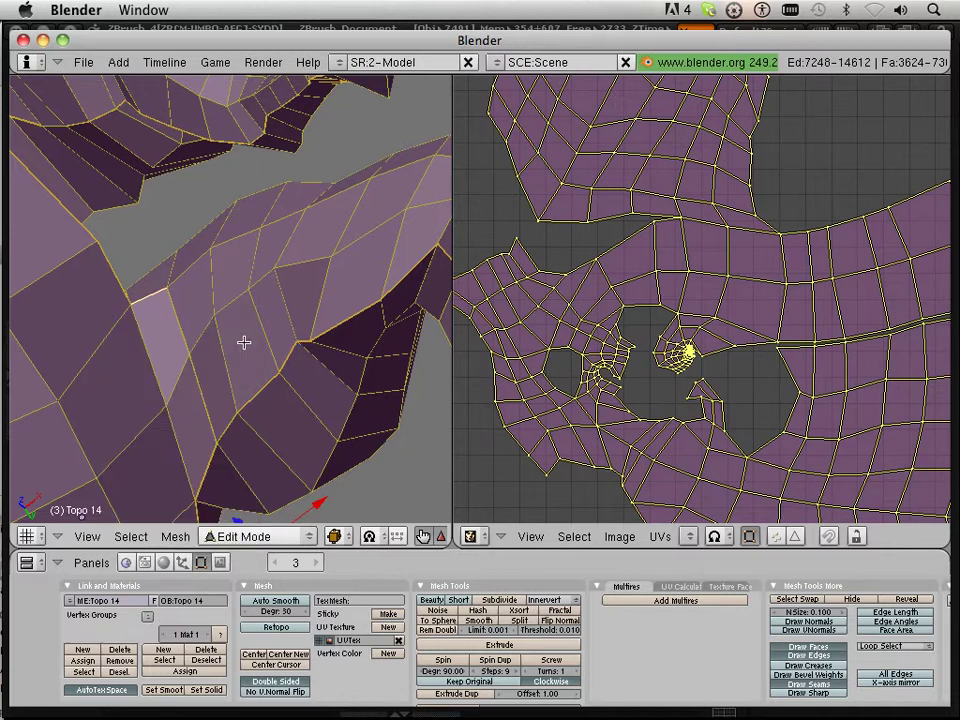
Examine the updated UV layout around the hip openings and compare the hand, foot and tail islands
scroll(690, 335, "down", 8)
scroll(658, 332, "up", 8)
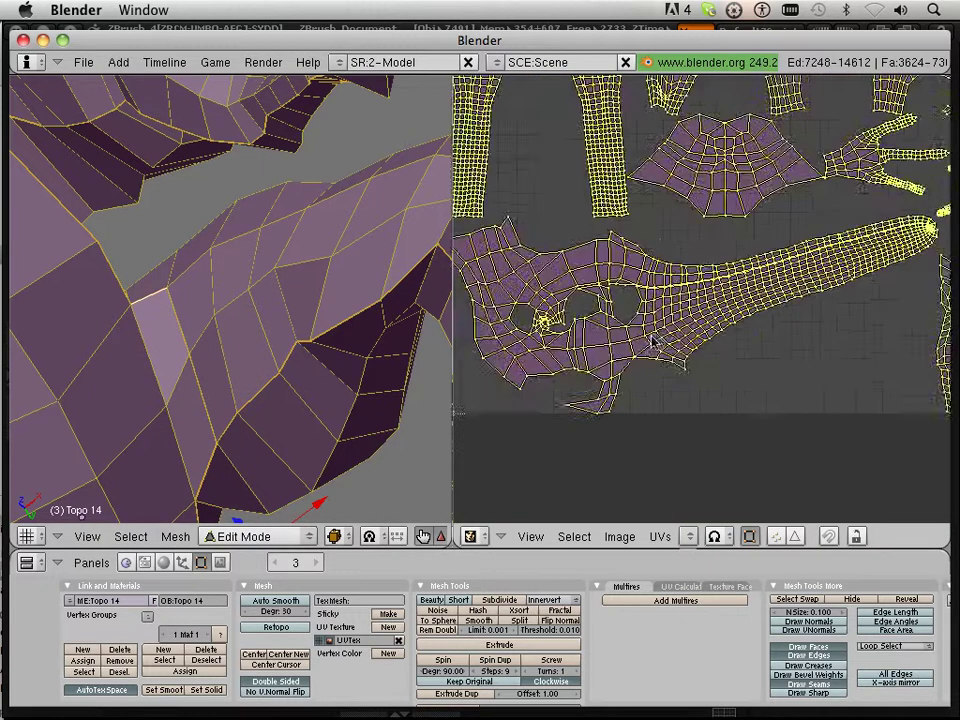
scroll(655, 342, "up", 6)
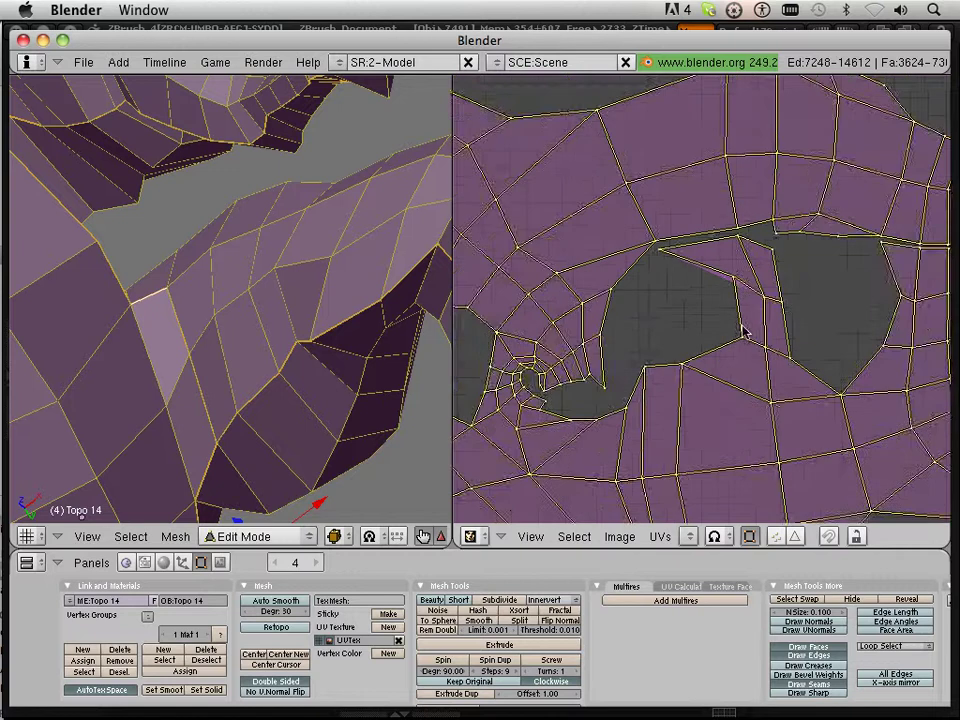
scroll(745, 333, "down", 1)
middle_click_drag(782, 336, 763, 252)
scroll(812, 287, "down", 7)
scroll(810, 290, "up", 1)
scroll(846, 266, "down", 5)
scroll(696, 387, "up", 6)
scroll(696, 391, "up", 4)
middle_click_drag(672, 510, 742, 305)
middle_click_drag(734, 510, 745, 364)
middle_click_drag(718, 409, 789, 208)
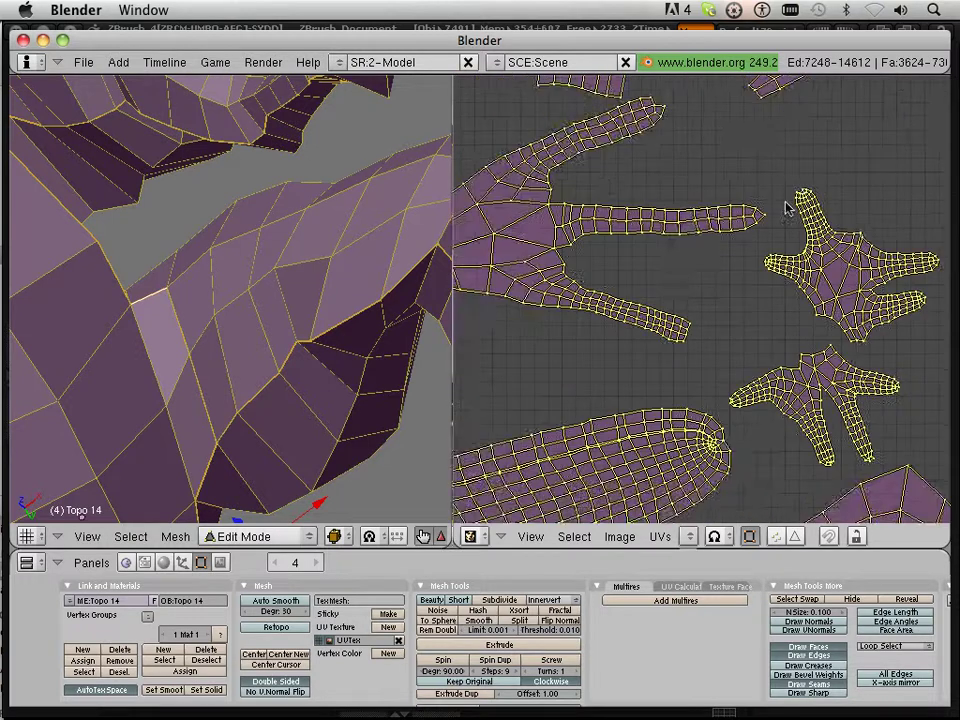
middle_click_drag(700, 333, 679, 154)
middle_click_drag(611, 297, 617, 278)
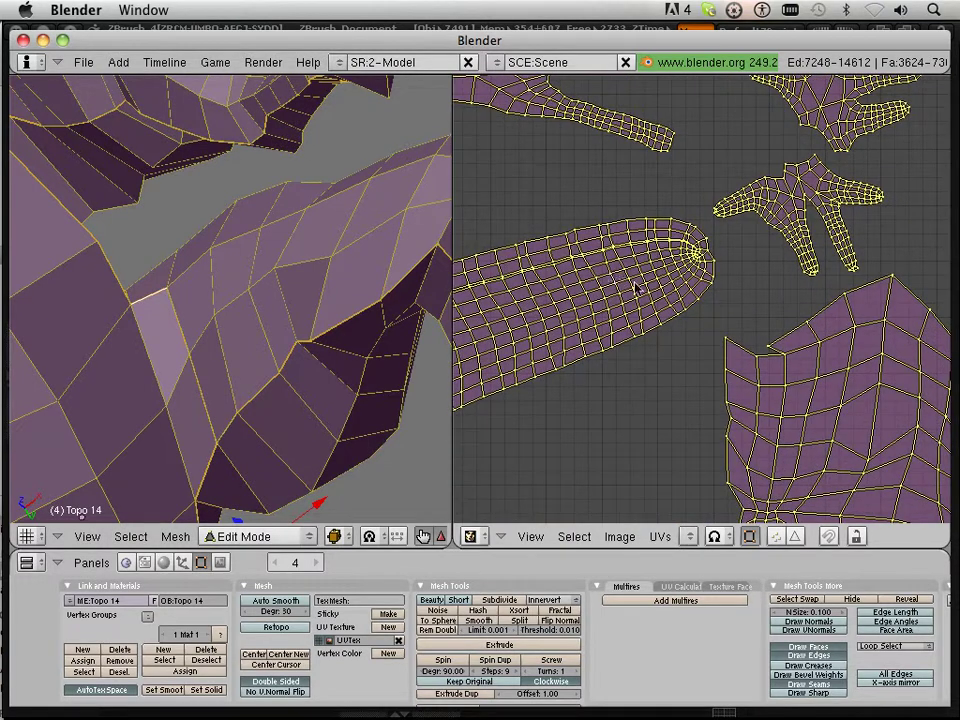
Follow the split along the tail in the UV layout from its tip back to the hip opening
scroll(637, 285, "up", 5)
middle_click_drag(662, 243, 814, 351)
scroll(768, 338, "up", 2)
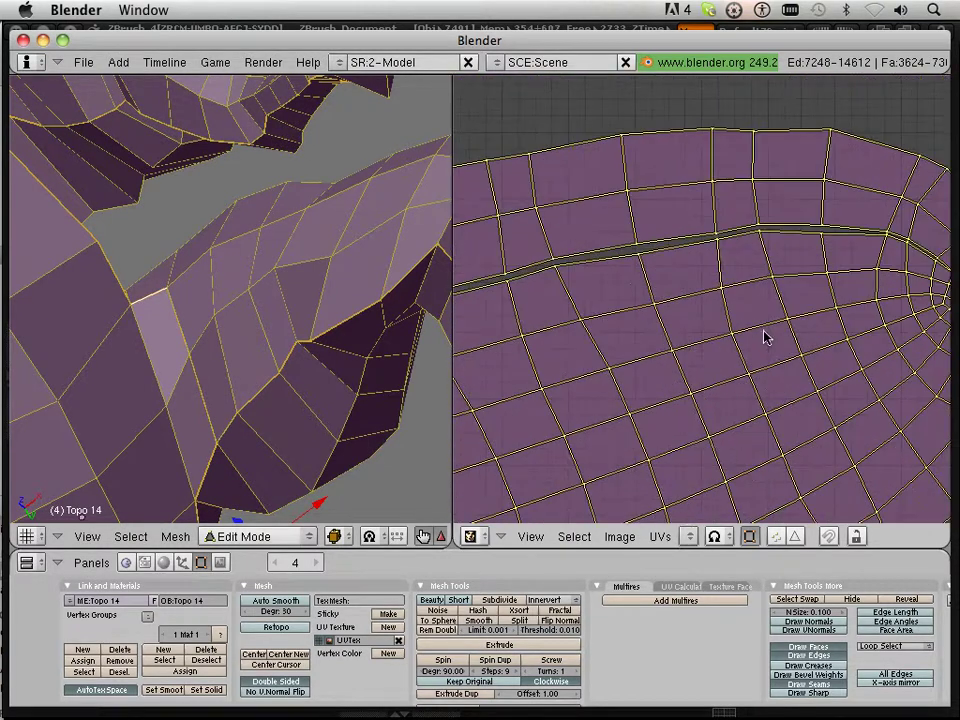
scroll(755, 333, "down", 3)
middle_click_drag(725, 312, 904, 279)
scroll(703, 311, "up", 1)
scroll(703, 311, "up", 1)
middle_click_drag(703, 311, 736, 346)
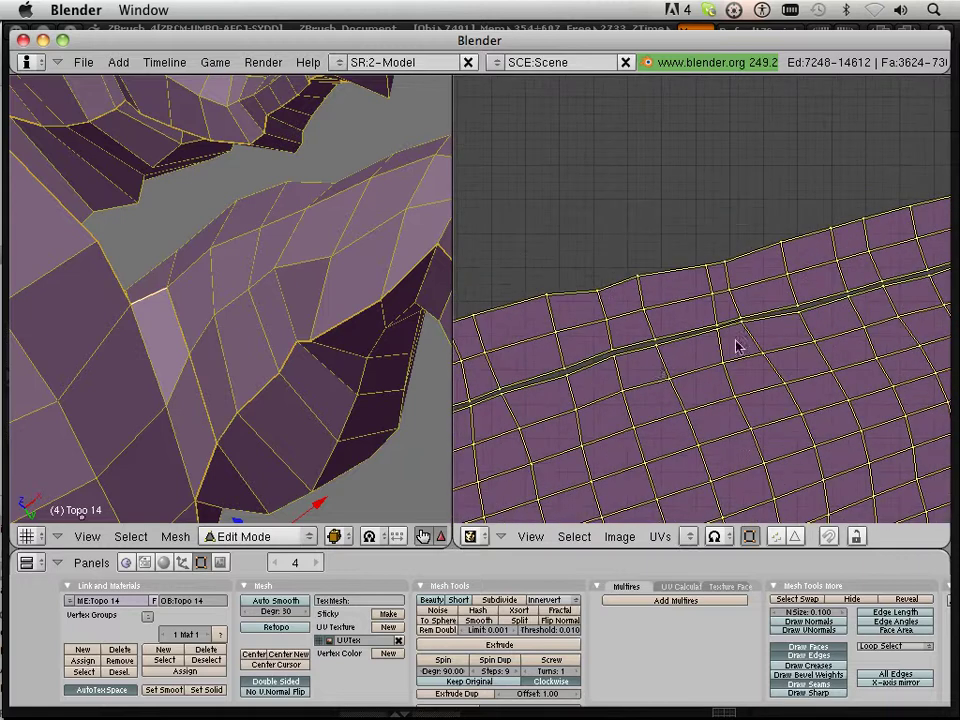
scroll(736, 339, "down", 3)
scroll(620, 365, "up", 5)
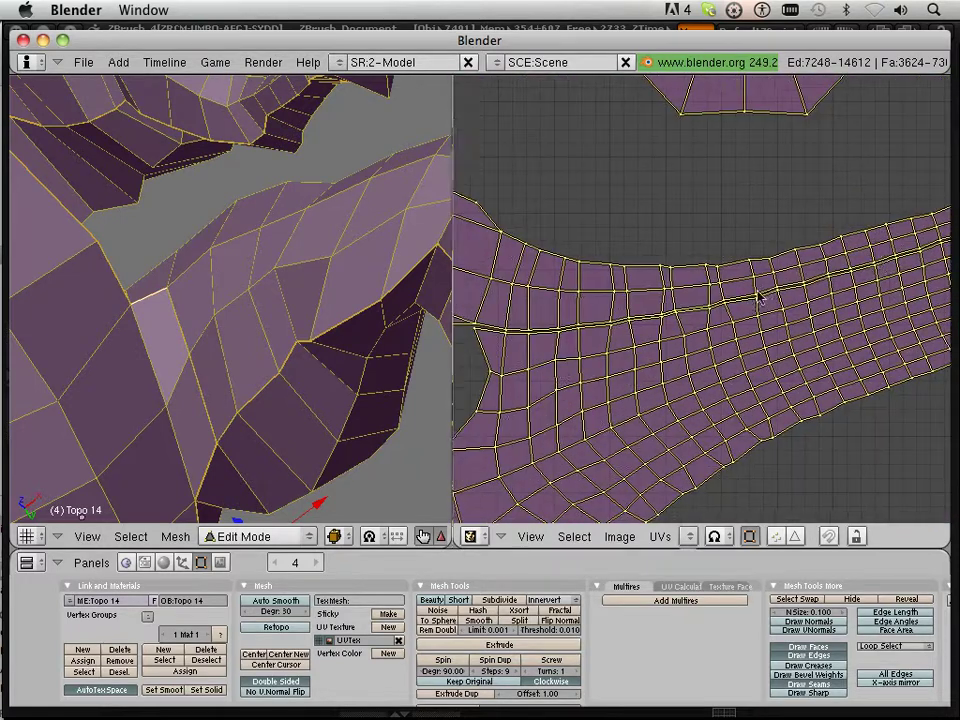
scroll(838, 259, "down", 3)
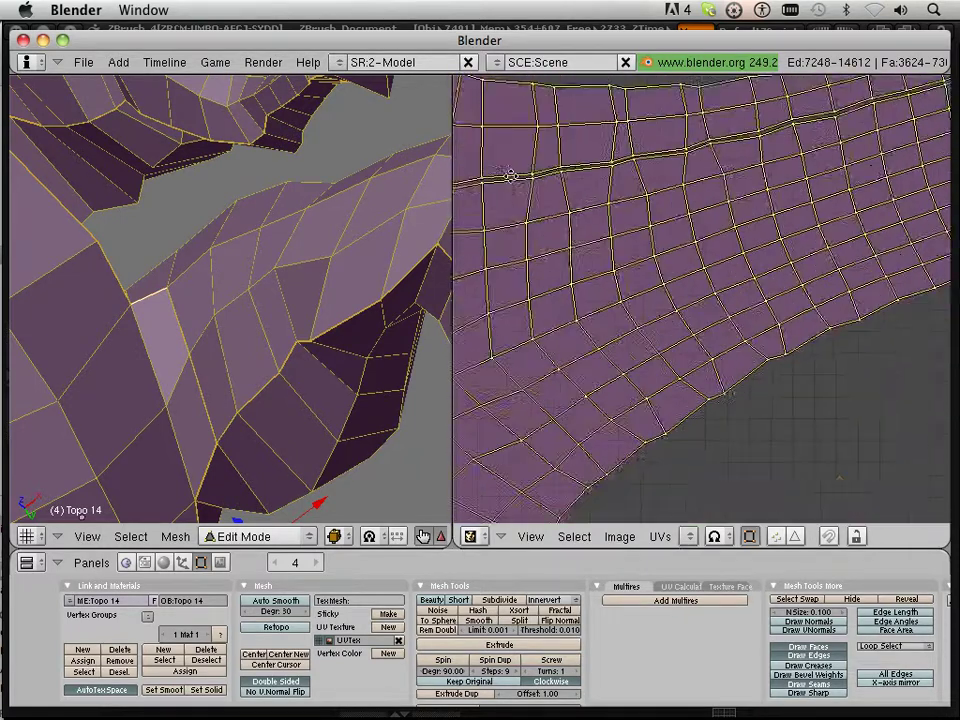
scroll(787, 305, "up", 3)
middle_click_drag(608, 303, 775, 304)
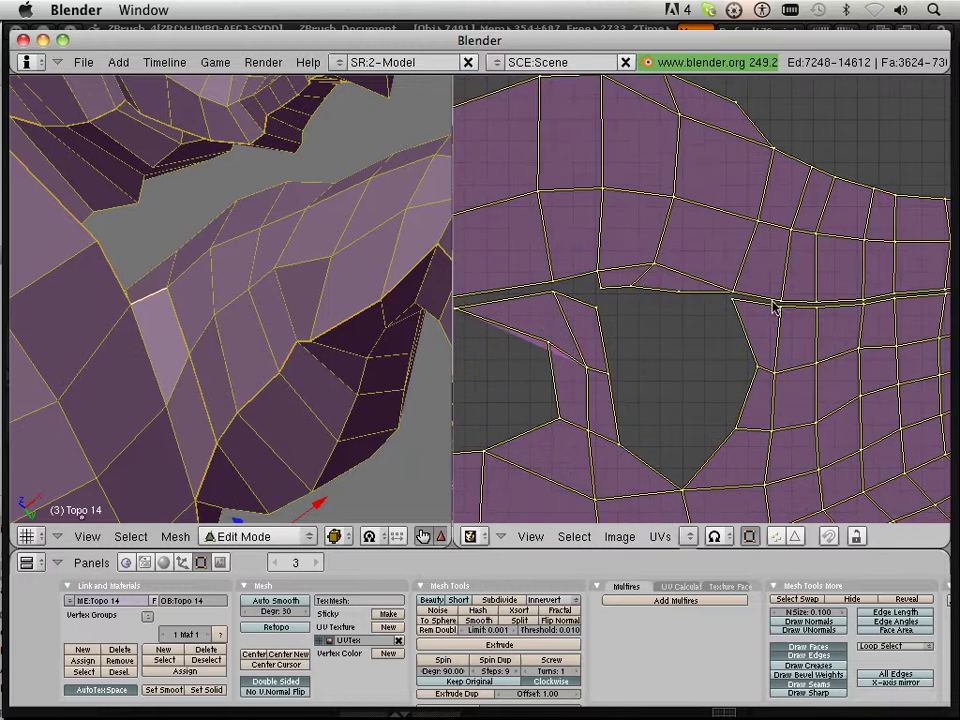
Clear the selection, then select the two edges across the tail's base between its side seams and mark them as a seam
scroll(777, 307, "up", 4)
key("a")
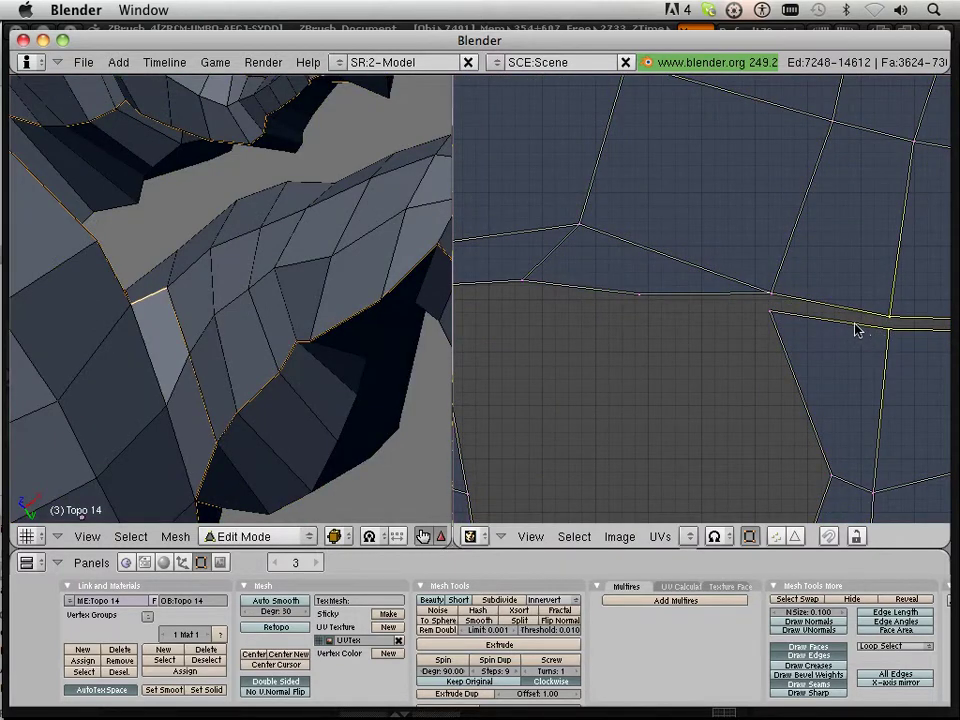
scroll(343, 339, "down", 5)
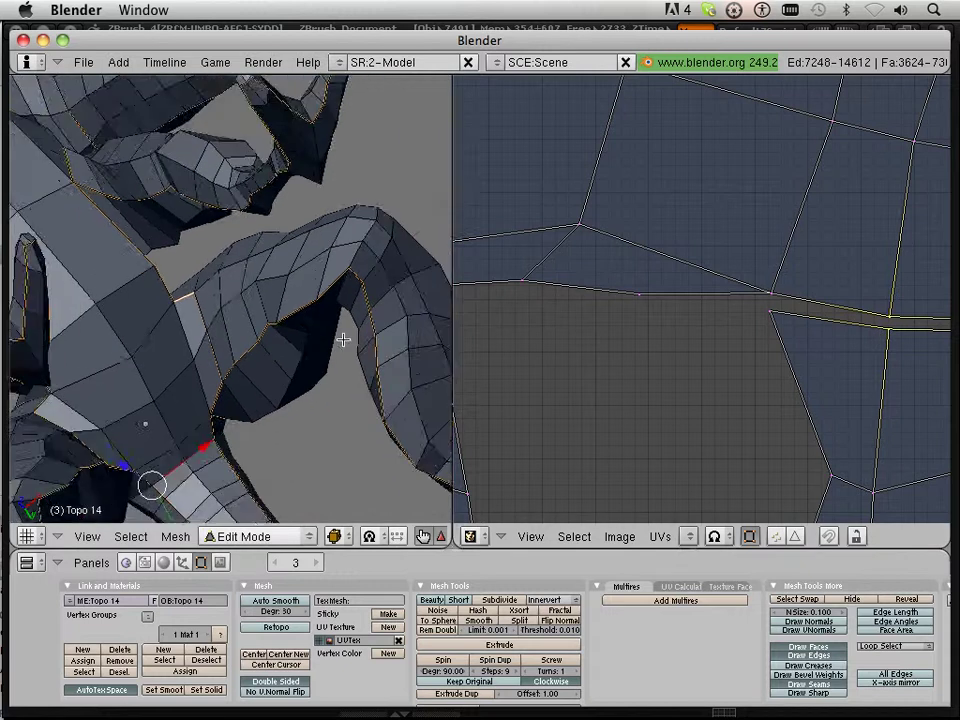
middle_click_drag(258, 366, 280, 360)
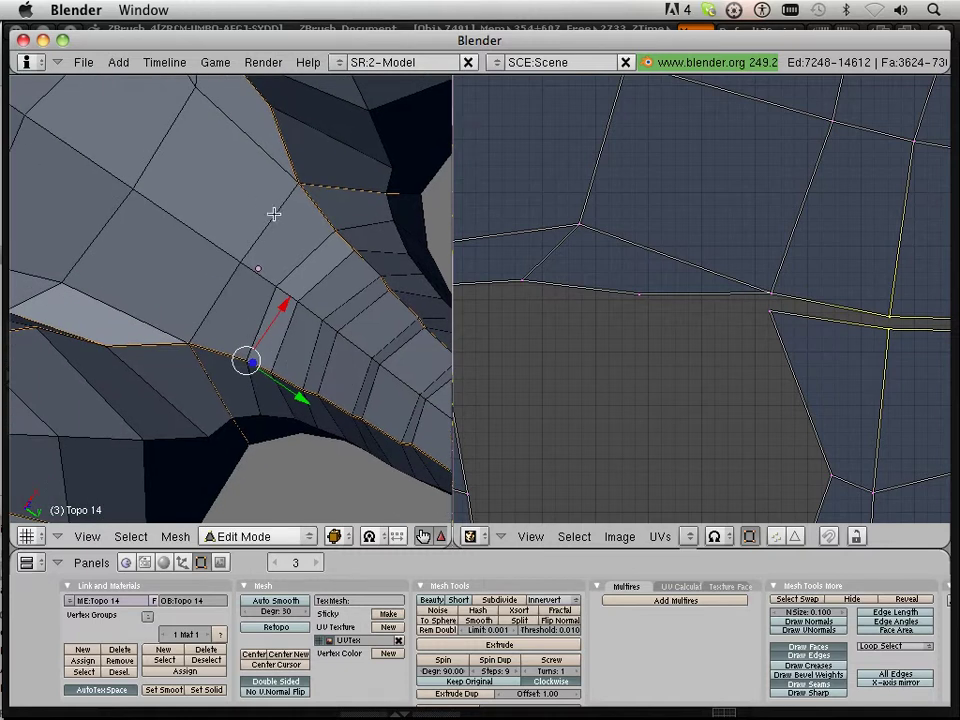
right_click(256, 265)
right_click(224, 297, "shift")
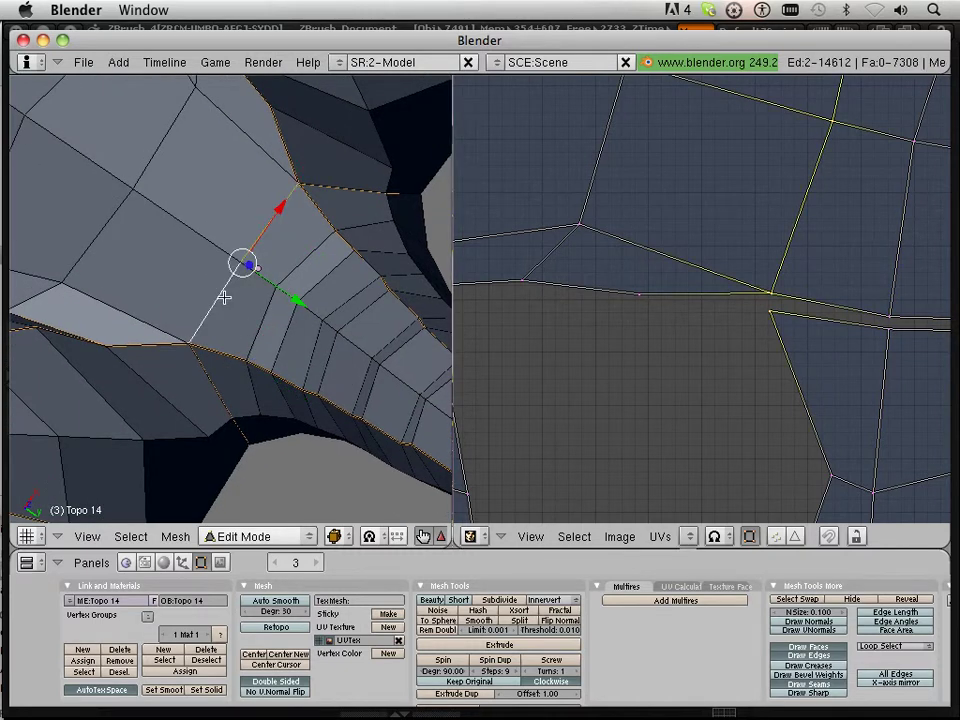
key("ctrl+e")
left_click(226, 298)
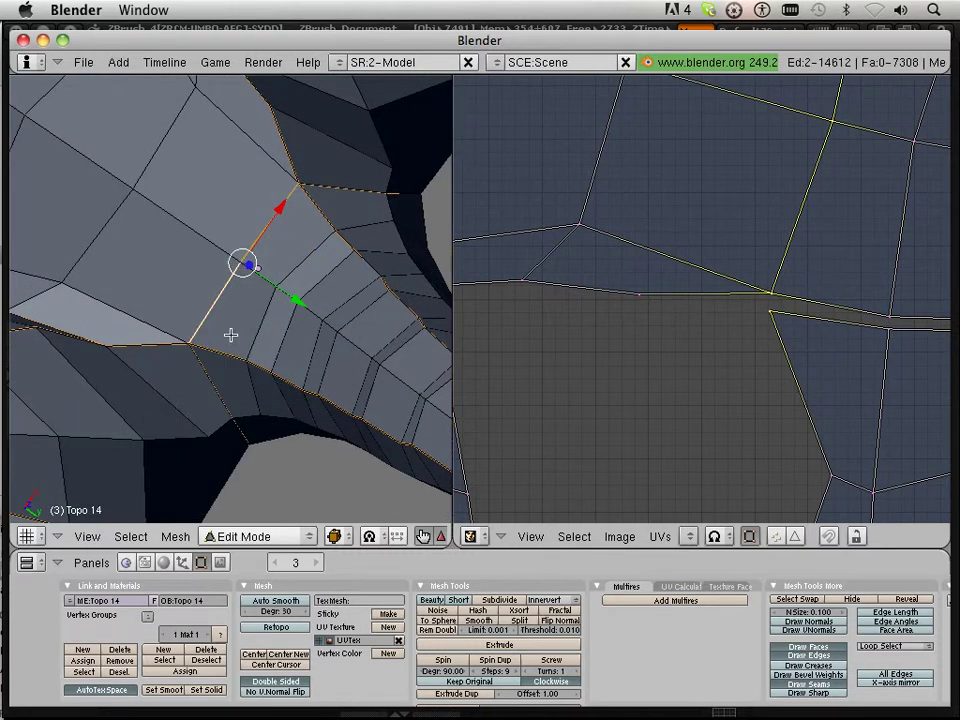
Select the first run of edges on one tail side seam, from the base cut towards the tip, and clear their seam
middle_click_drag(323, 354, 161, 240, "shift")
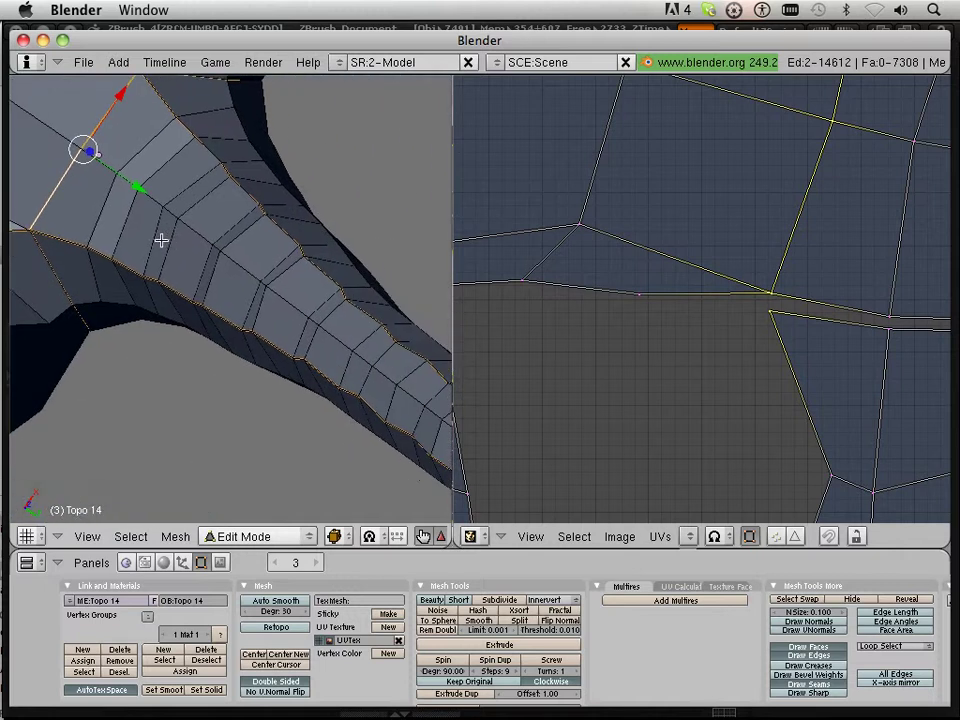
right_click(65, 237)
right_click(101, 255, "shift")
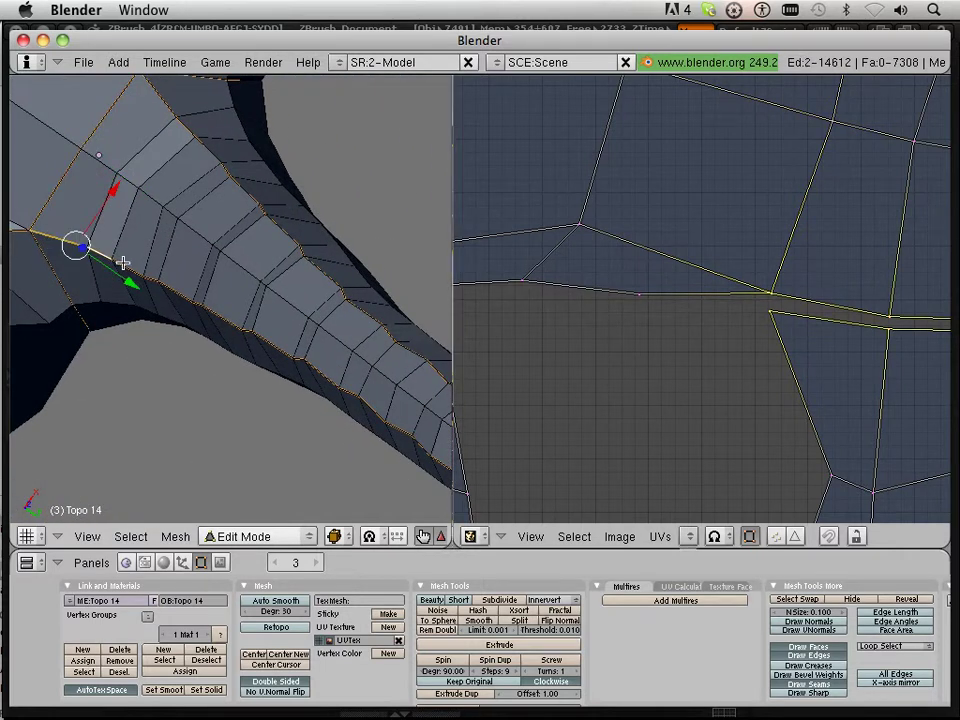
right_click(171, 288, "shift")
right_click(176, 285, "shift")
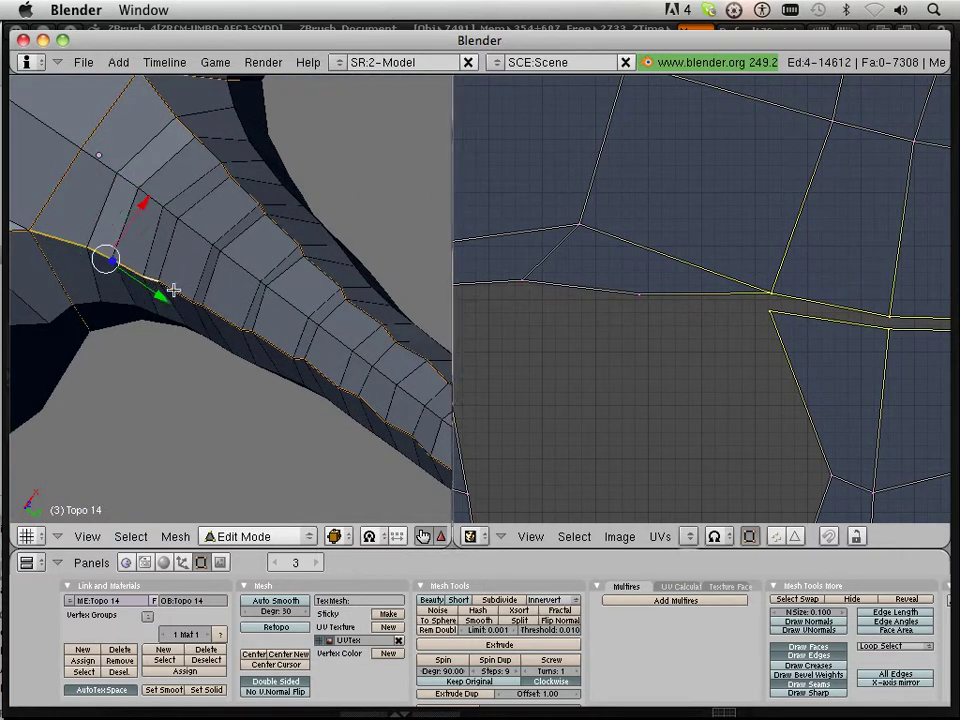
right_click(191, 298, "shift")
right_click(206, 310, "shift")
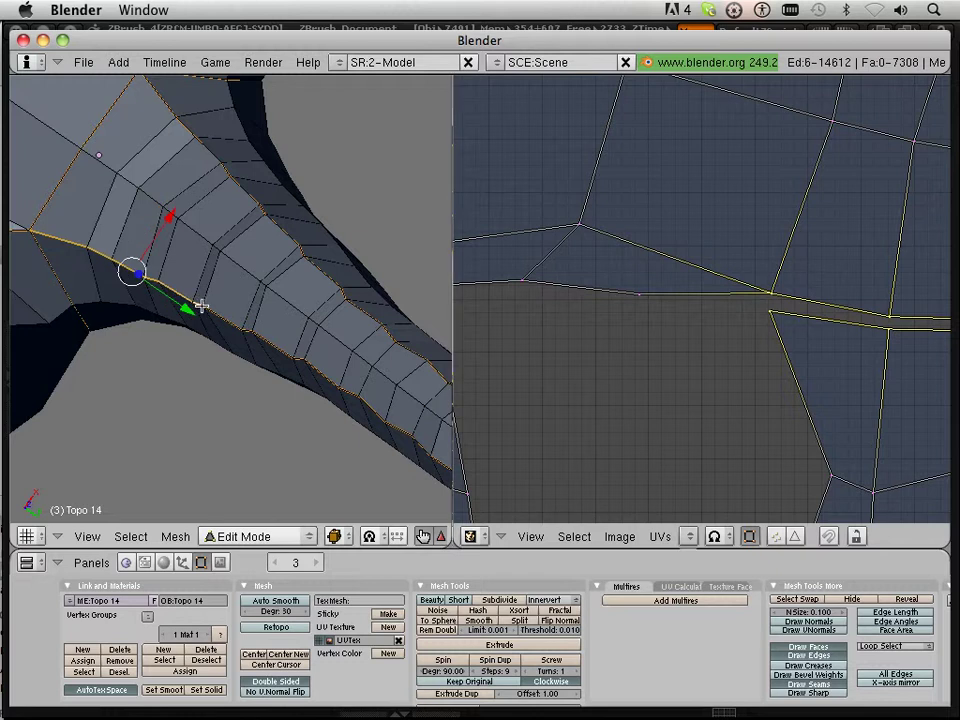
right_click(222, 320, "shift")
right_click(231, 321, "shift")
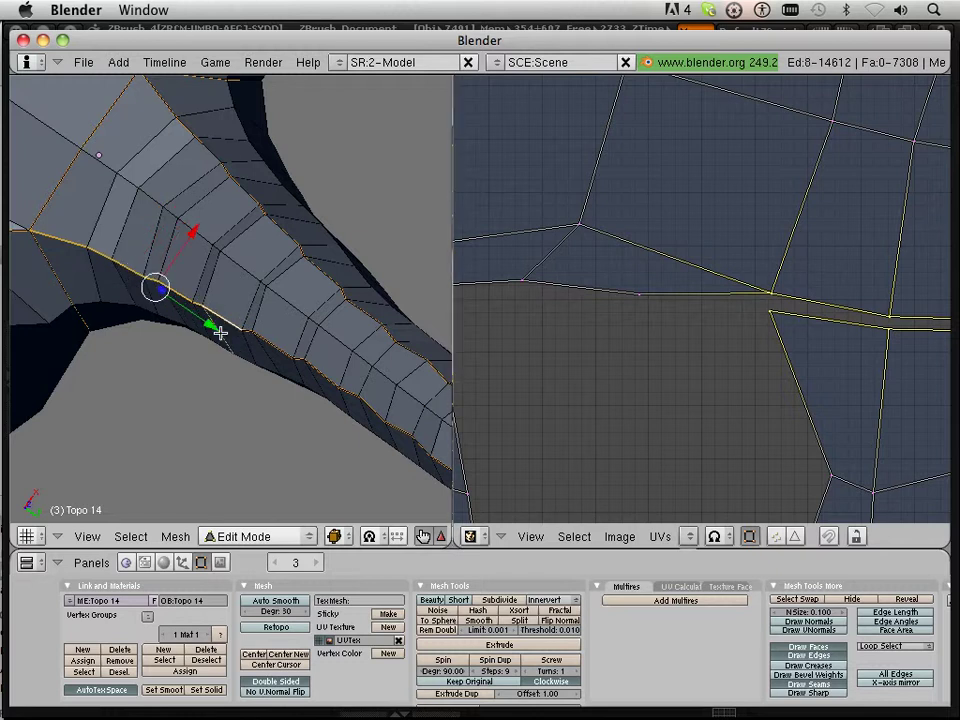
right_click(220, 334, "shift")
key("ctrl+e")
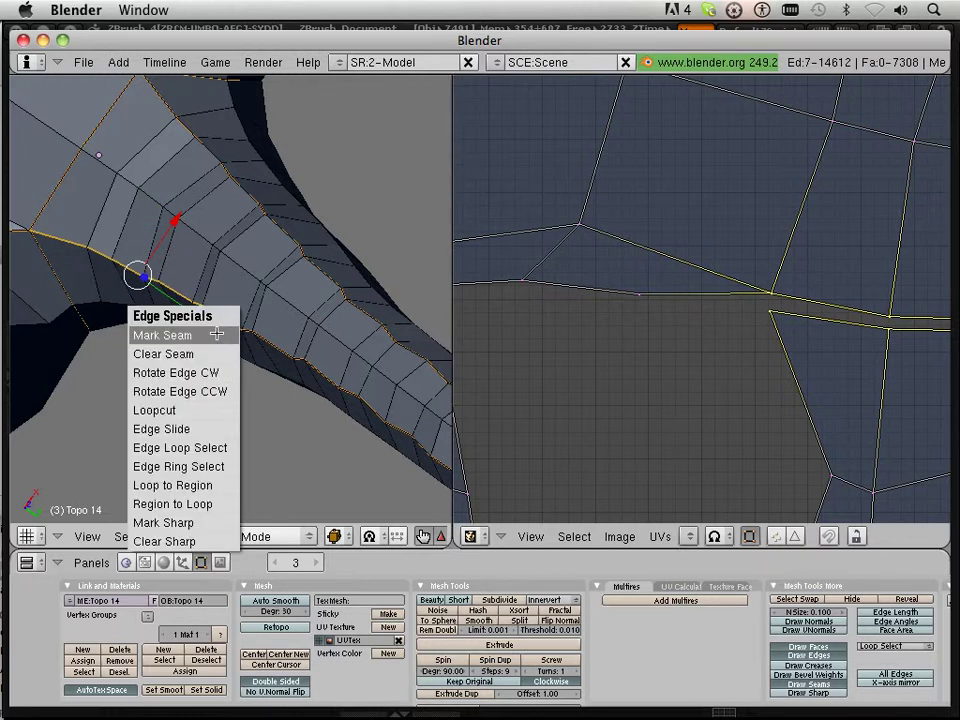
left_click(218, 354)
Select the full edge loop along the same side of the tail down to its tip and clear its seam
scroll(223, 347, "up", 4)
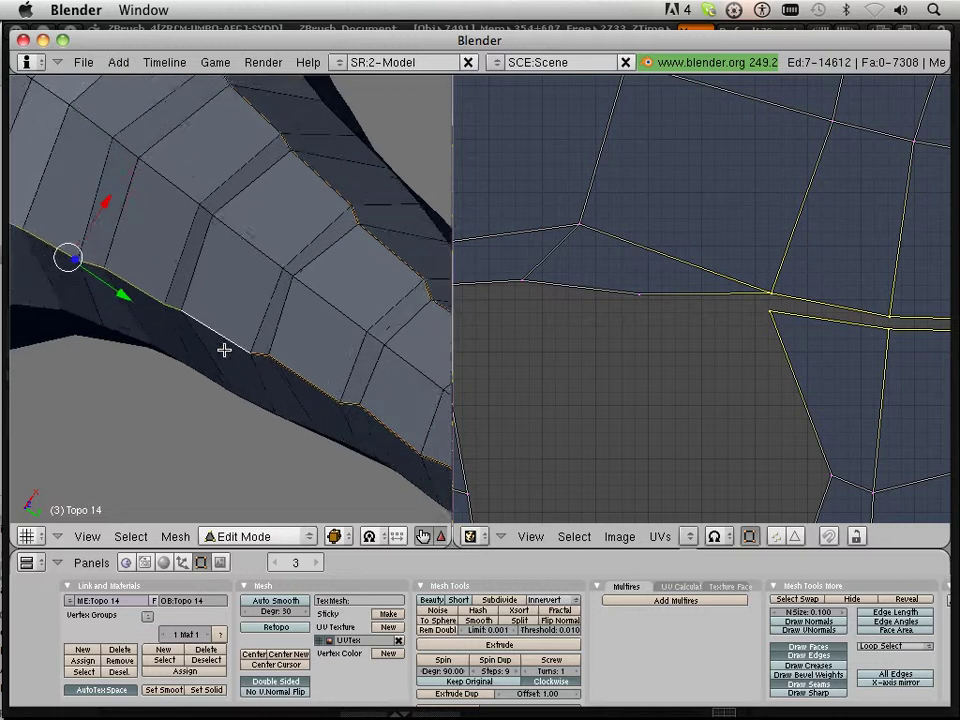
right_click(266, 372)
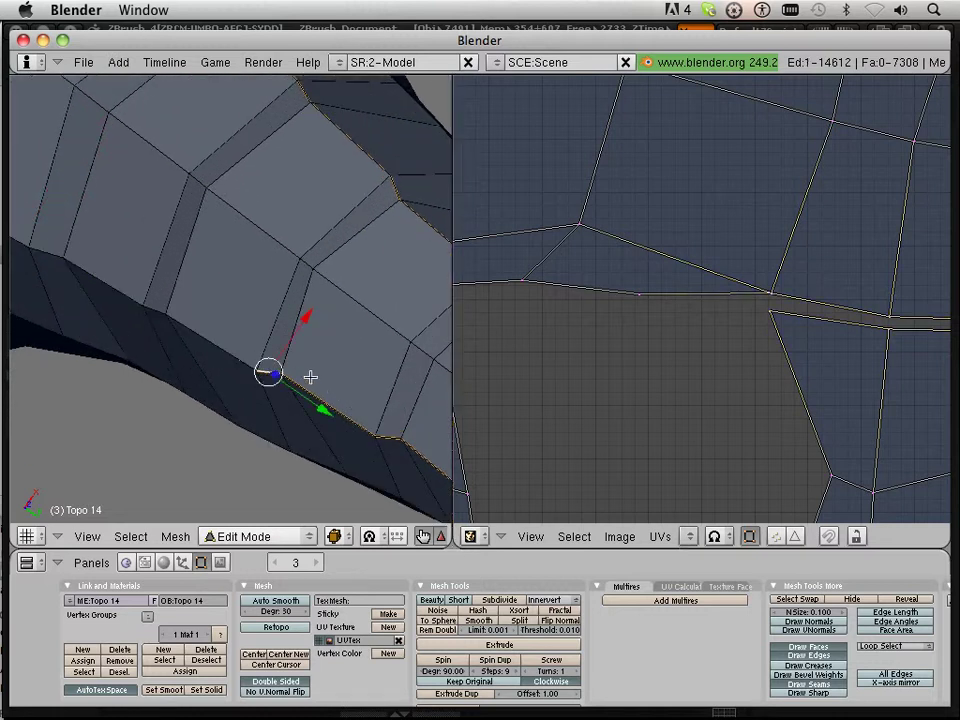
right_click(313, 397, "alt")
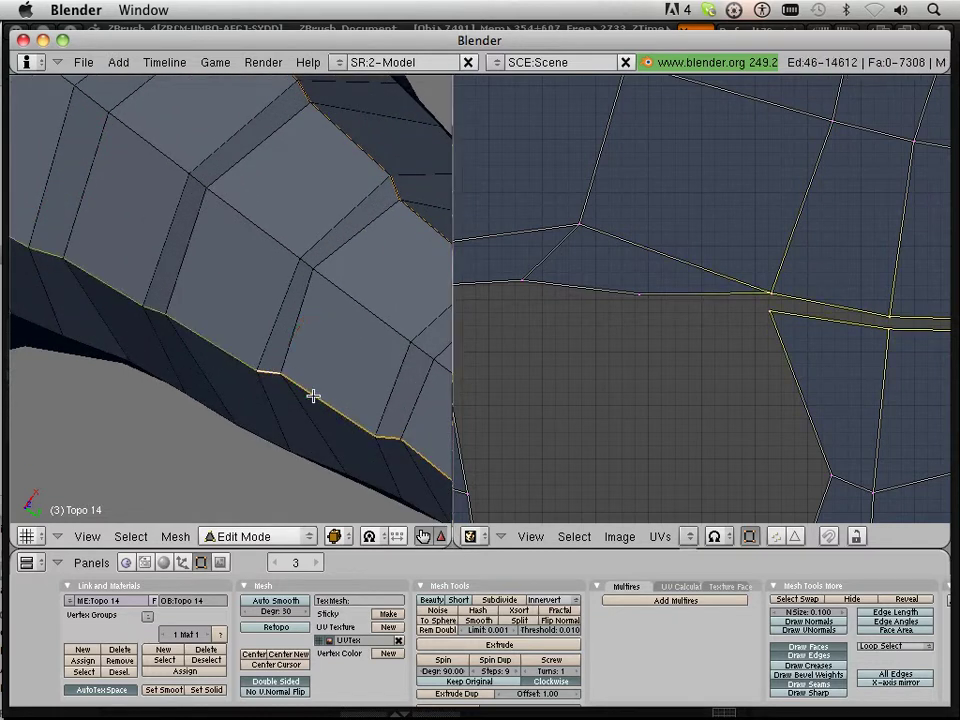
scroll(305, 387, "down", 6)
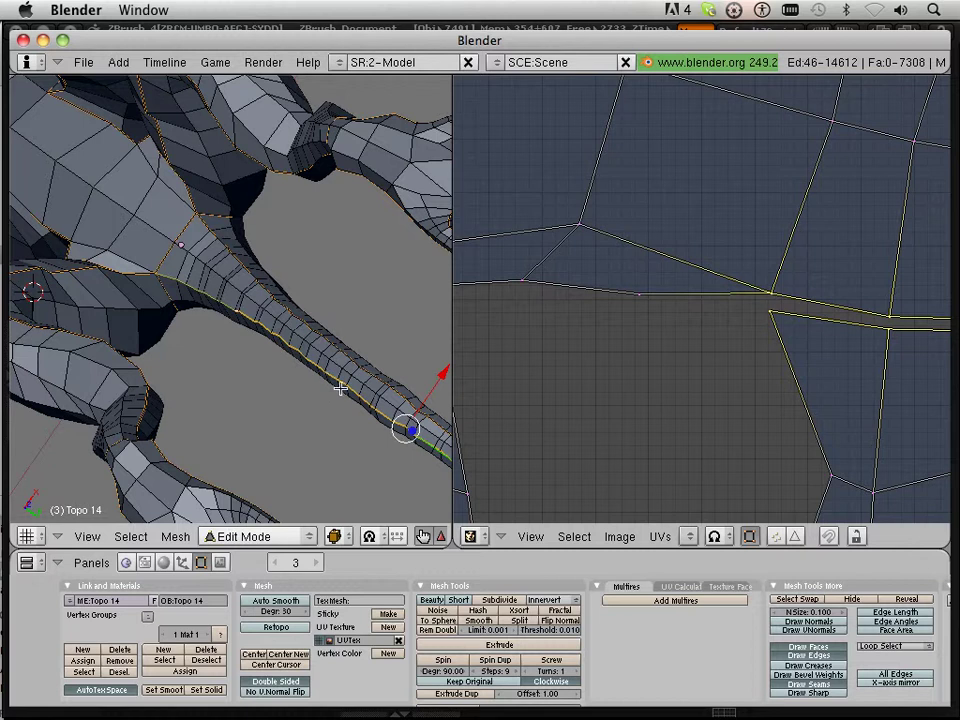
middle_click_drag(340, 390, 8, 165, "shift")
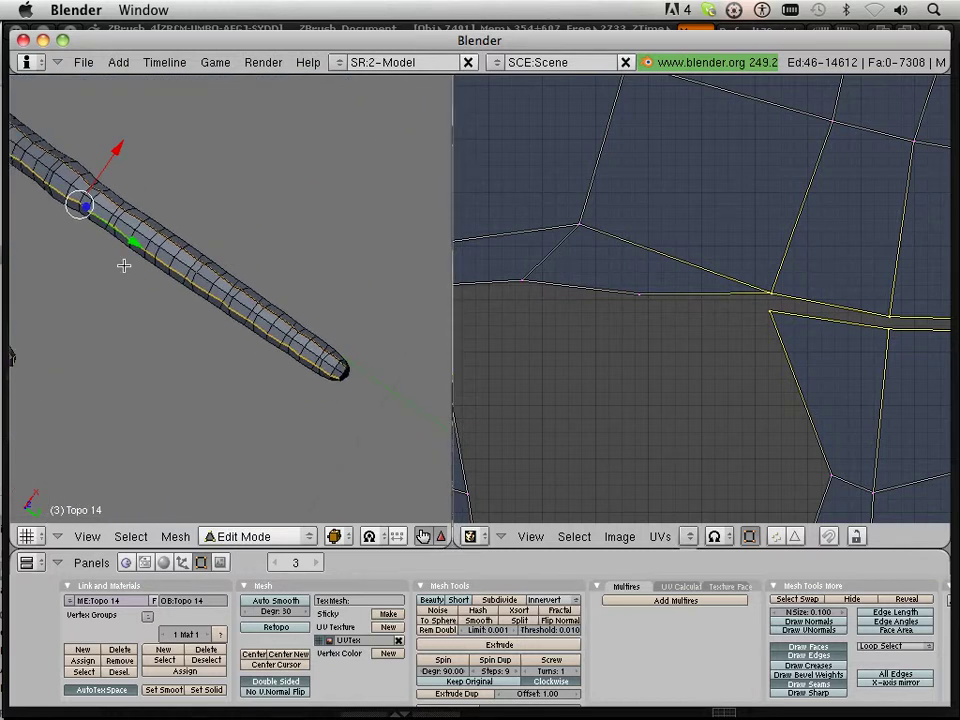
key("ctrl+e")
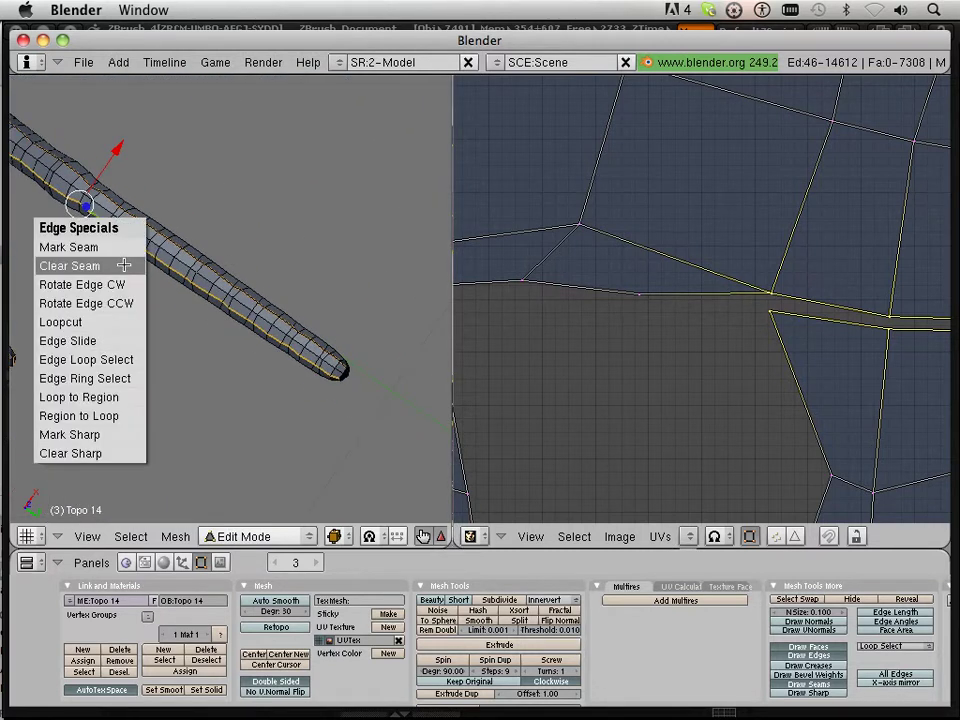
left_click(124, 265)
Select the two edges across the tail's tip and clear their seam
middle_click_drag(283, 323, 189, 336)
scroll(224, 310, "up", 4)
right_click(191, 322)
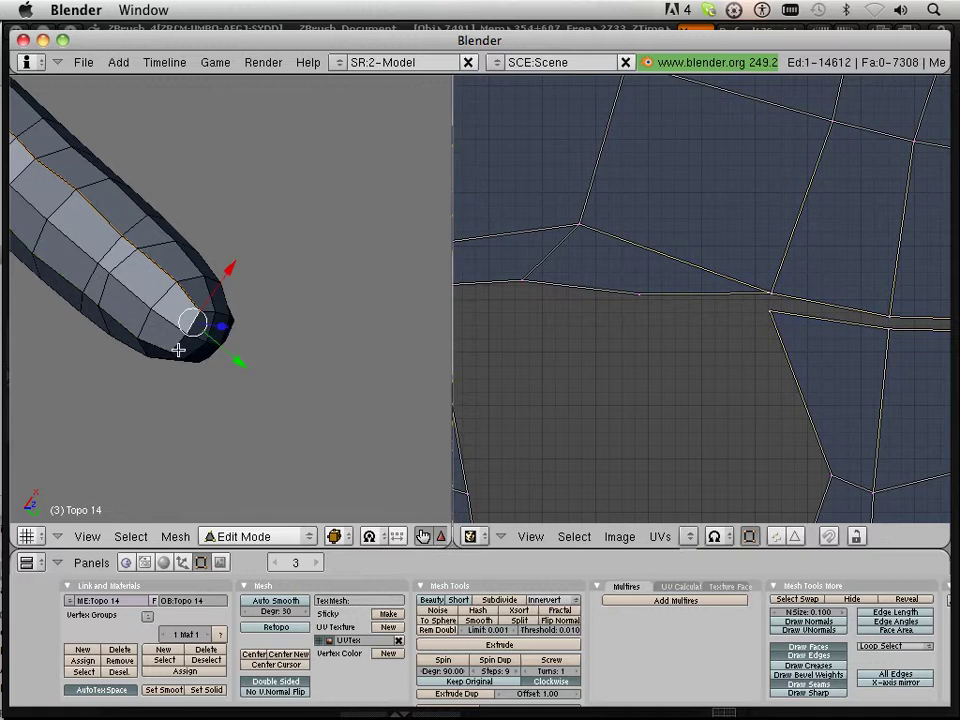
right_click(178, 348, "shift")
key("ctrl+e")
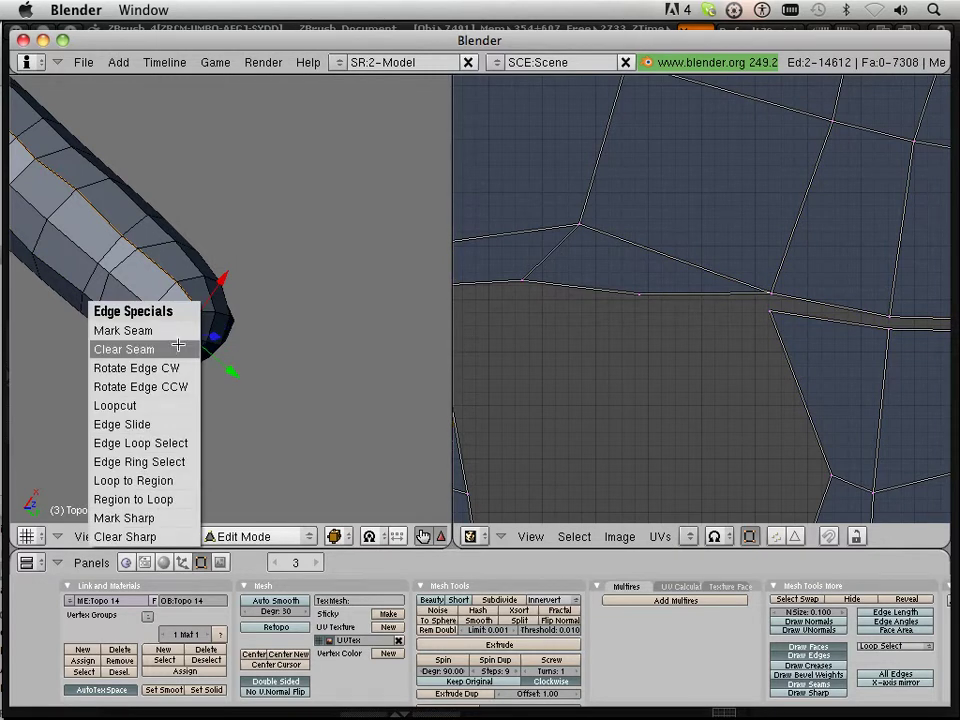
left_click(178, 348)
Select the whole mesh and unwrap it with the reduced tail seams
middle_click_drag(178, 348, 172, 315)
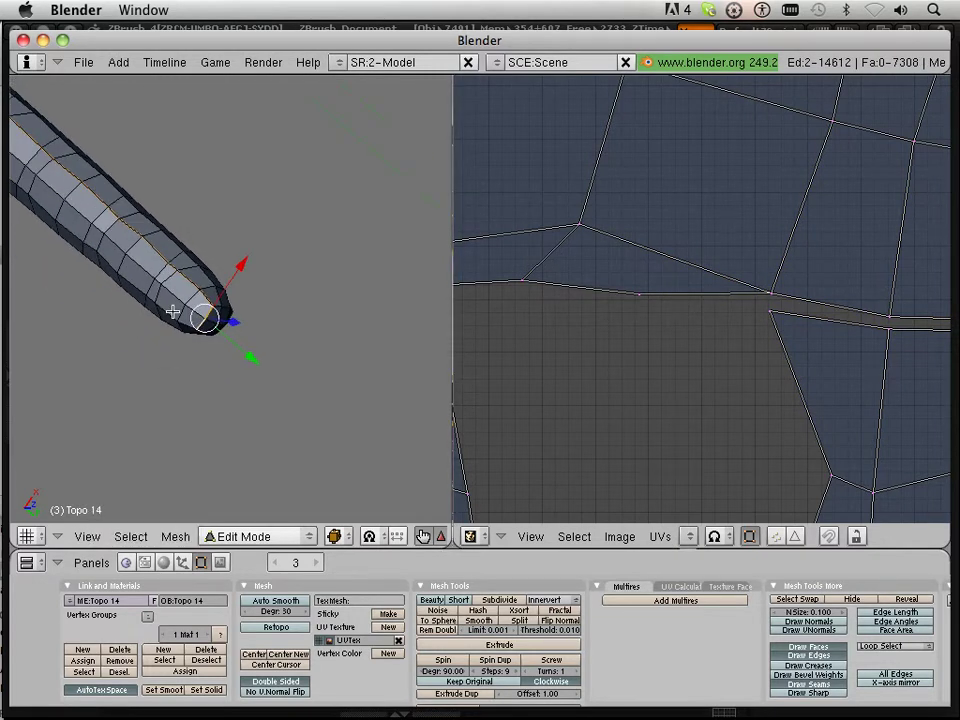
key("a")
key("u")
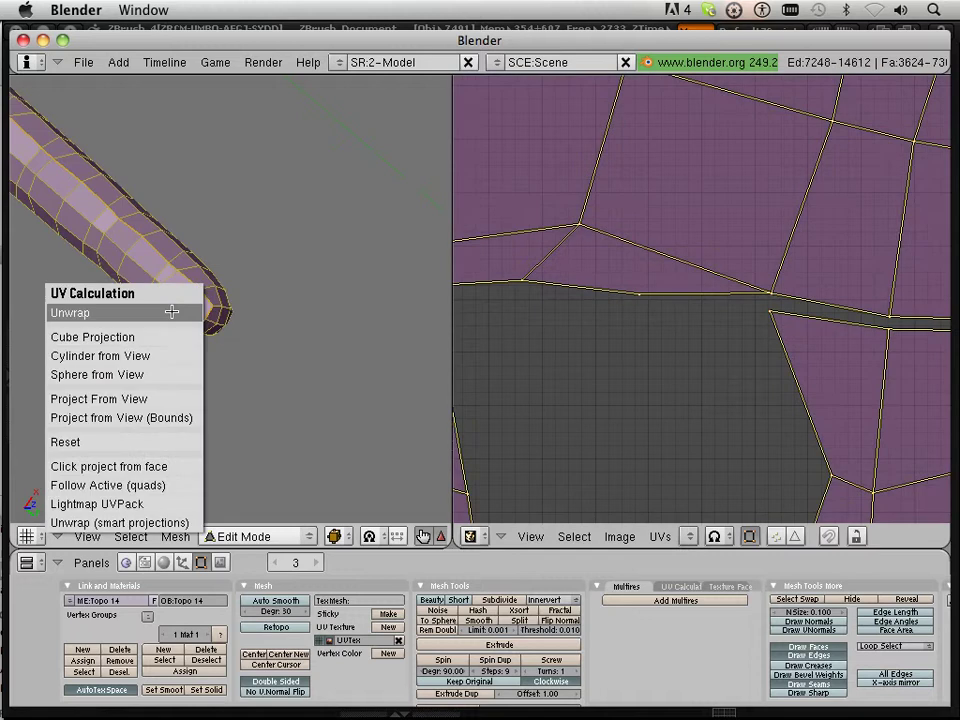
left_click(172, 312)
Examine the tail's single island in the updated UV layout and compare it with the neighbouring body and leg islands
scroll(572, 291, "down", 5)
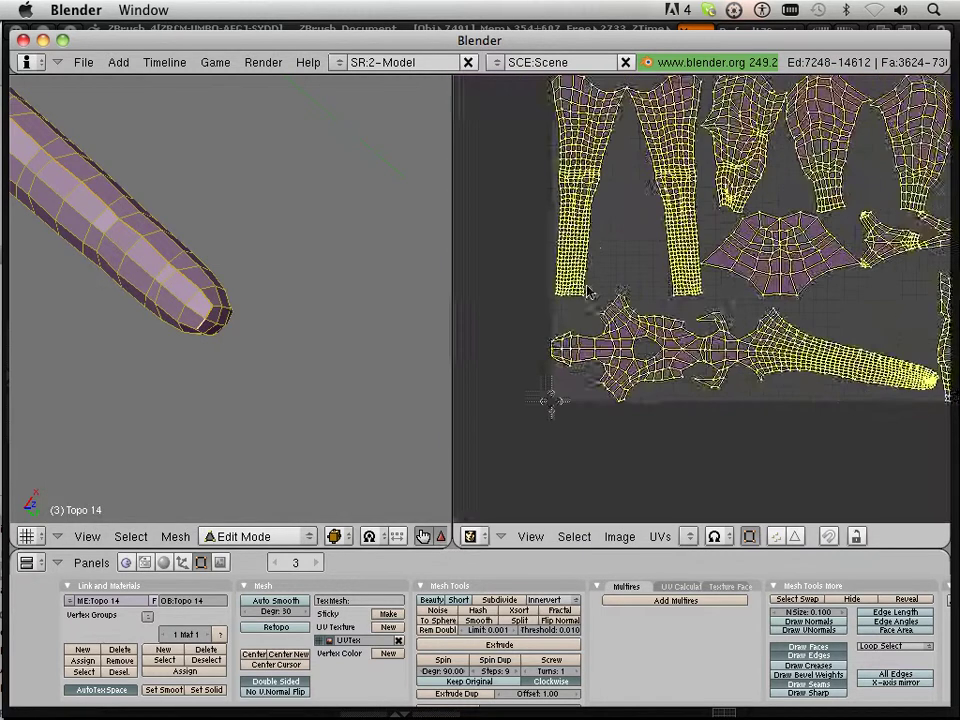
middle_click_drag(657, 316, 842, 272)
scroll(608, 275, "up", 6)
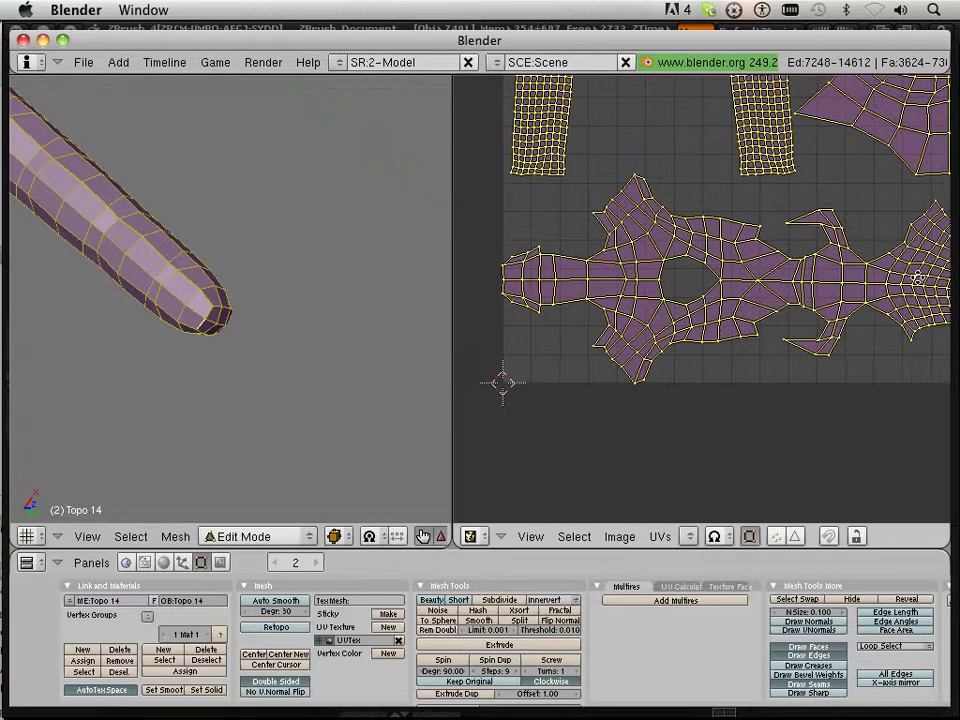
middle_click_drag(903, 269, 558, 283)
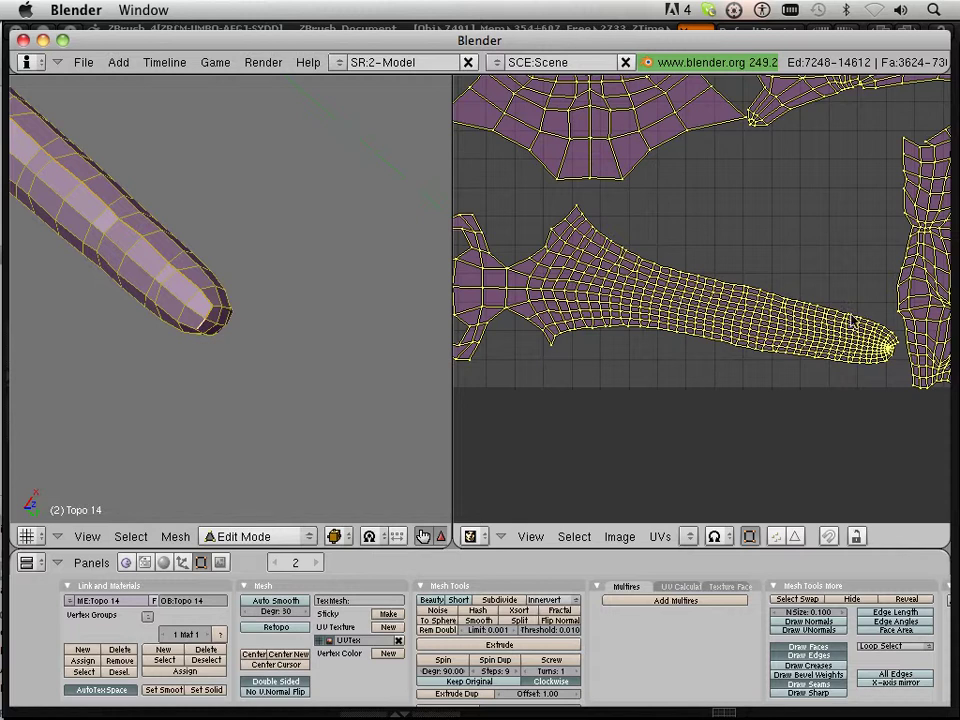
middle_click_drag(852, 320, 721, 320)
middle_click_drag(637, 290, 924, 409)
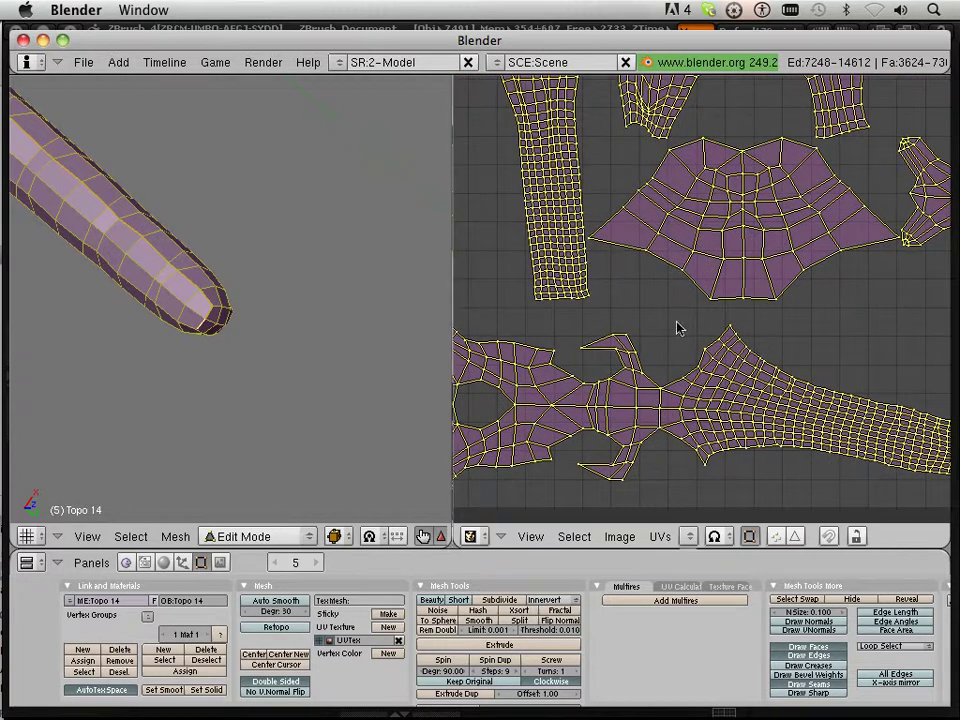
middle_click_drag(656, 326, 879, 279)
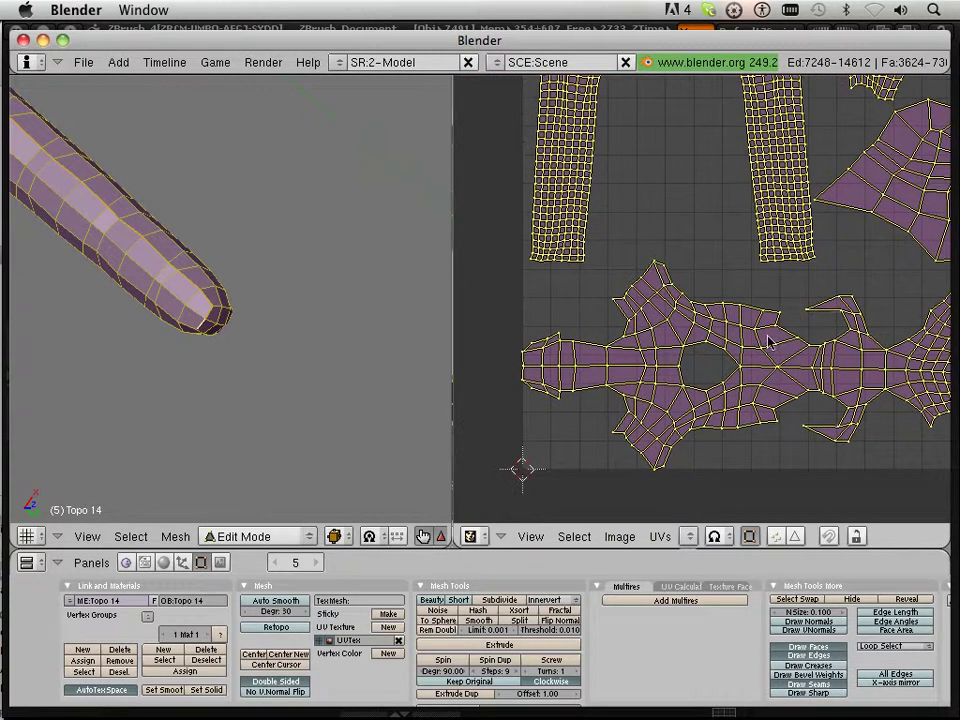
scroll(768, 340, "down", 5)
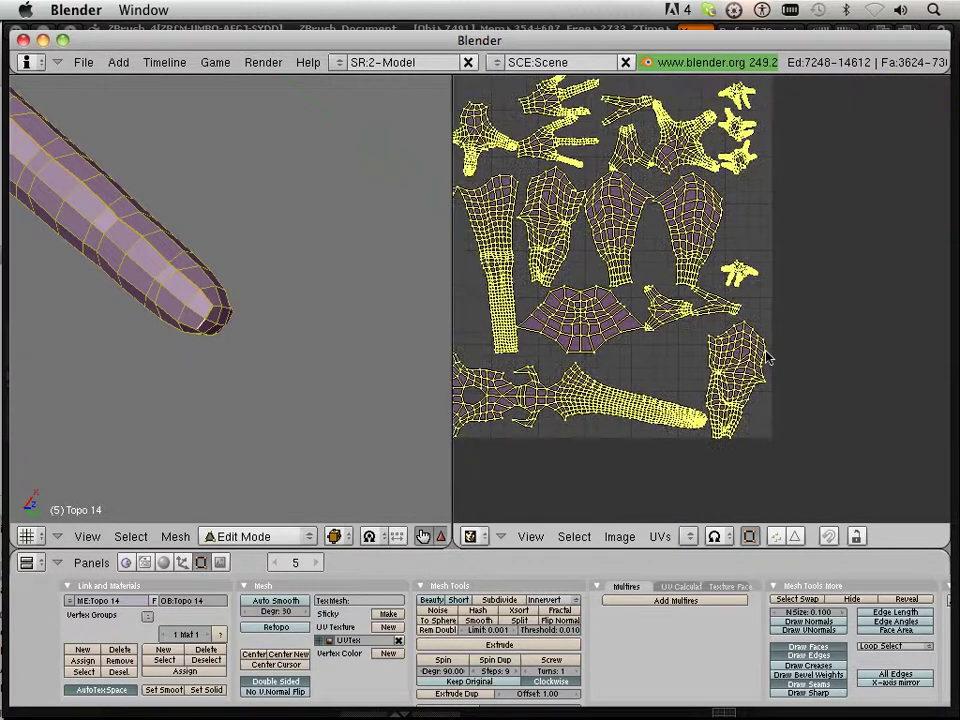
Inspect the hand, foot and limb islands in the UV layout, returning to the island with the central opening
scroll(768, 357, "up", 5)
middle_click_drag(765, 358, 831, 411)
middle_click_drag(716, 262, 884, 420)
middle_click_drag(696, 246, 834, 406)
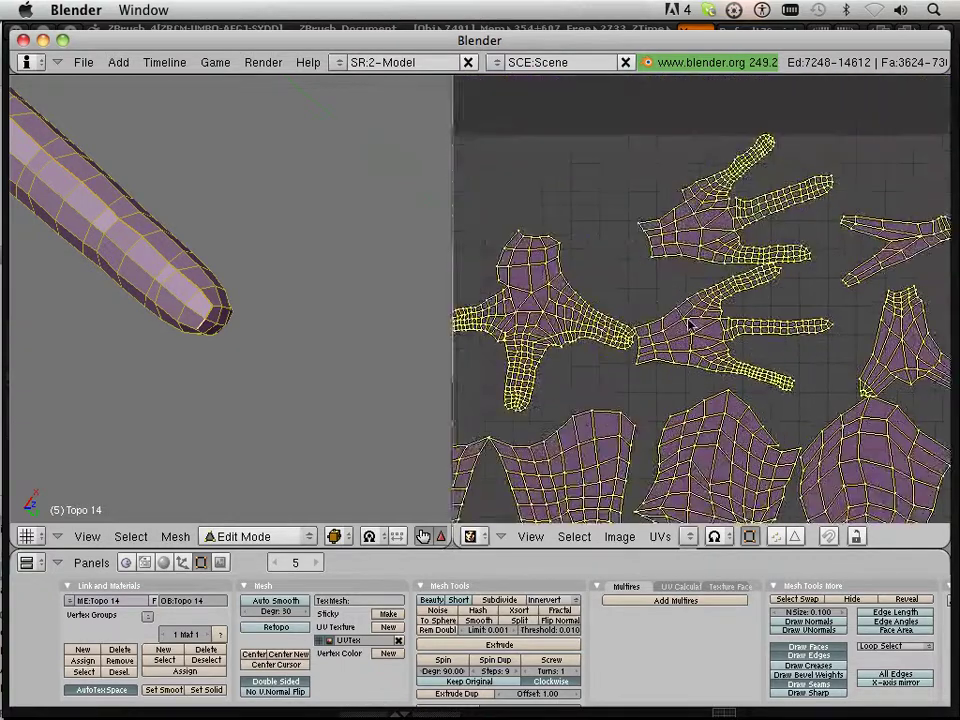
middle_click_drag(680, 360, 851, 165)
middle_click_drag(726, 259, 786, 84)
middle_click_drag(713, 285, 733, 60)
middle_click_drag(748, 245, 736, 233)
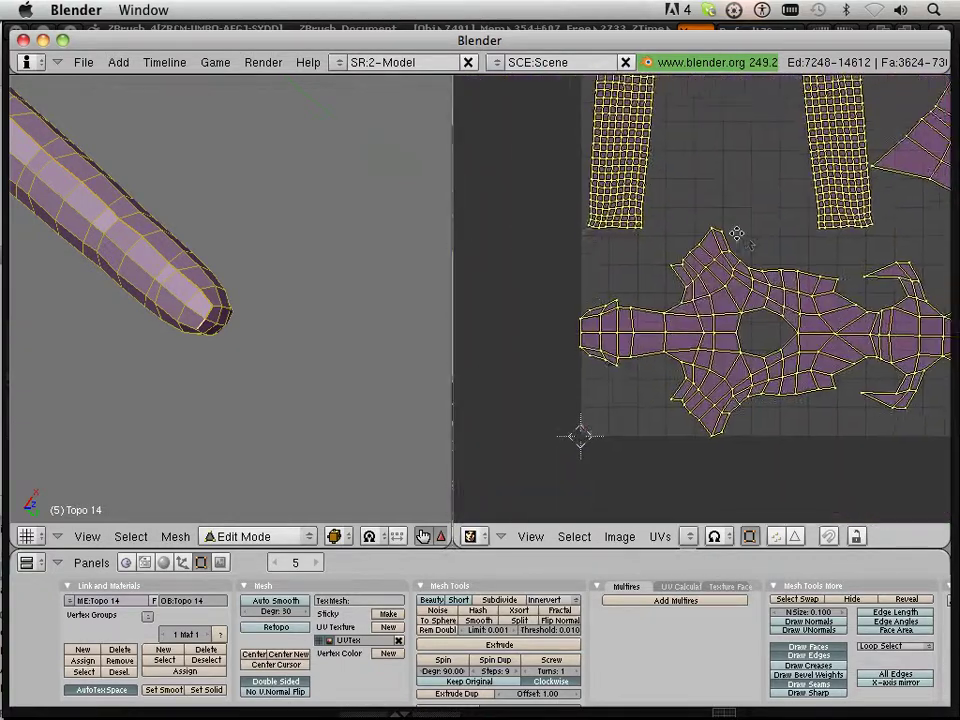
Select the UV vertex at the tail-side end of the island's central opening and look for its location on the mesh
scroll(700, 228, "up", 6)
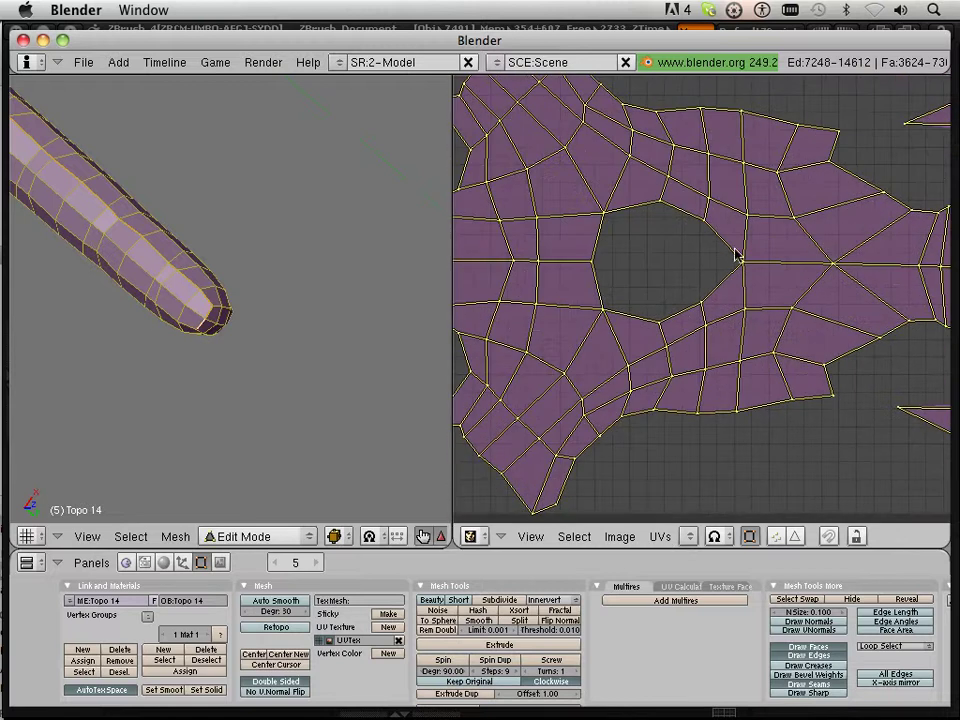
right_click(744, 264)
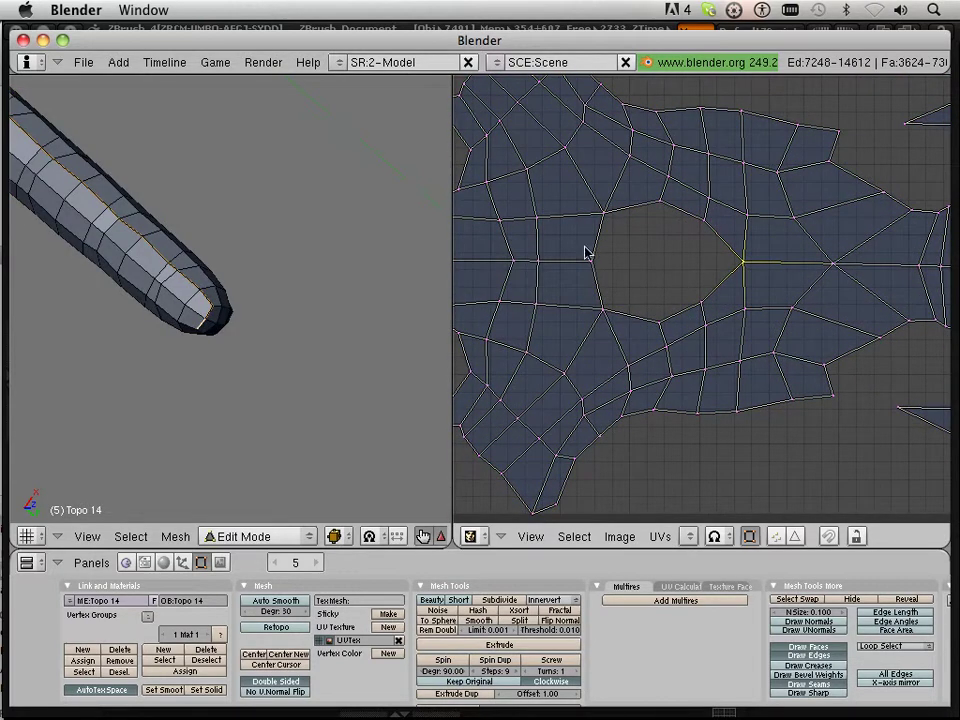
scroll(227, 253, "down", 3)
middle_click_drag(168, 154, 257, 342, "shift")
middle_click_drag(178, 188, 291, 317)
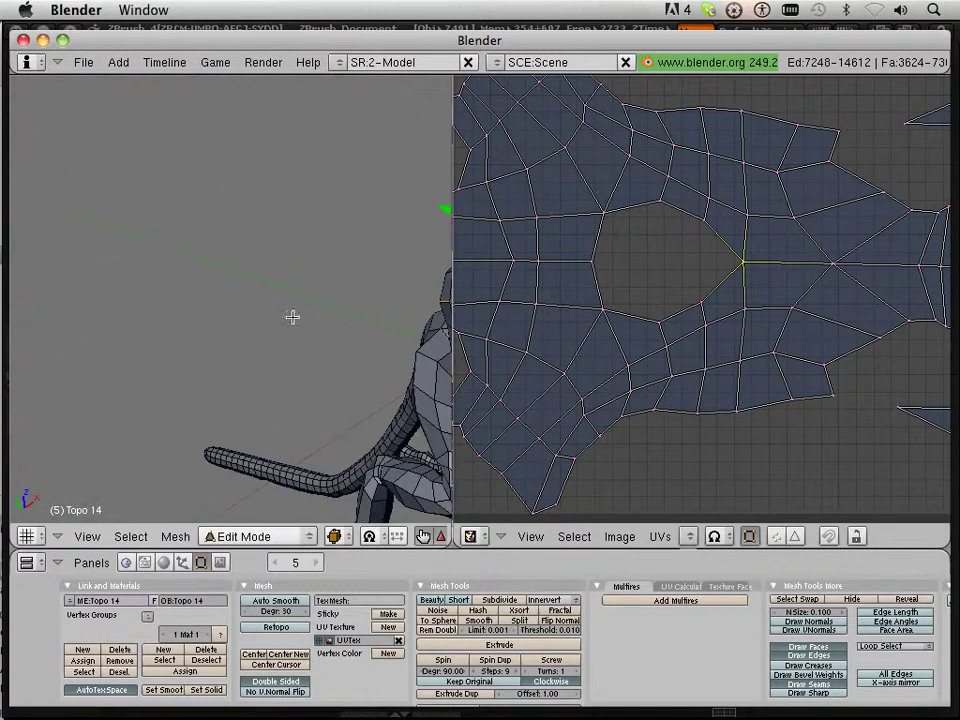
Survey all islands across the UV layout and check how they fill the whole UV square
scroll(660, 257, "down", 3)
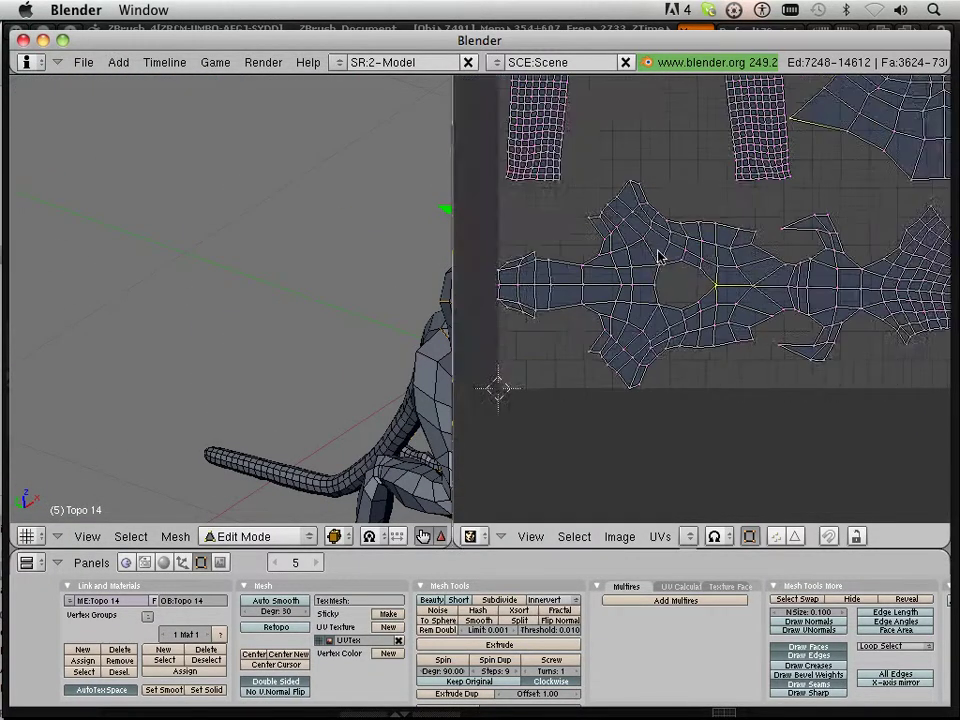
middle_click_drag(656, 279, 487, 393)
scroll(549, 339, "down", 4)
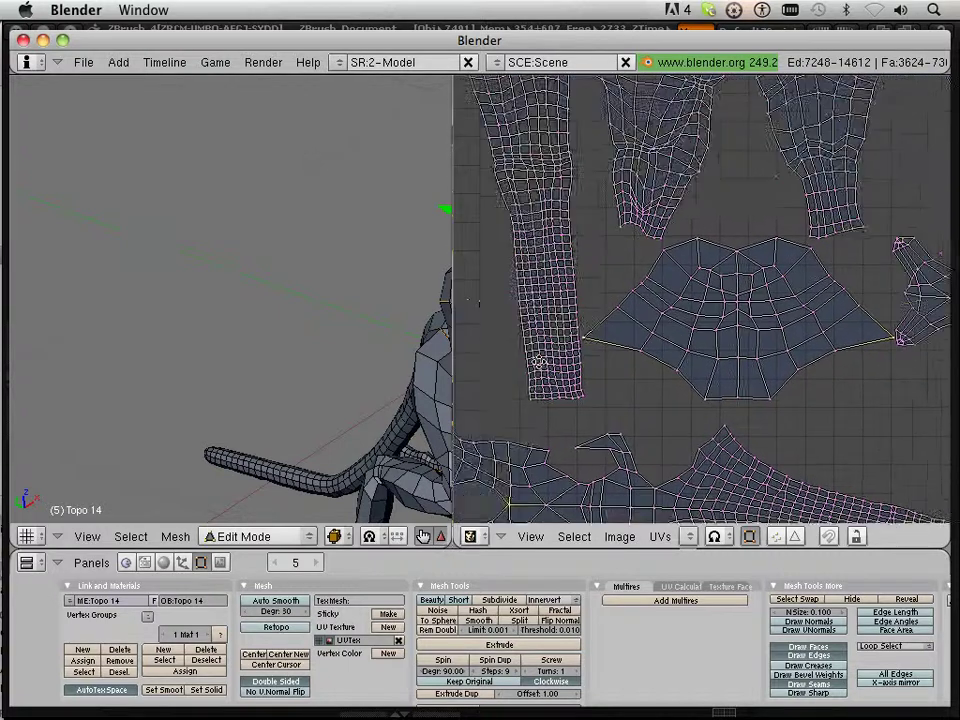
middle_click_drag(652, 262, 641, 415)
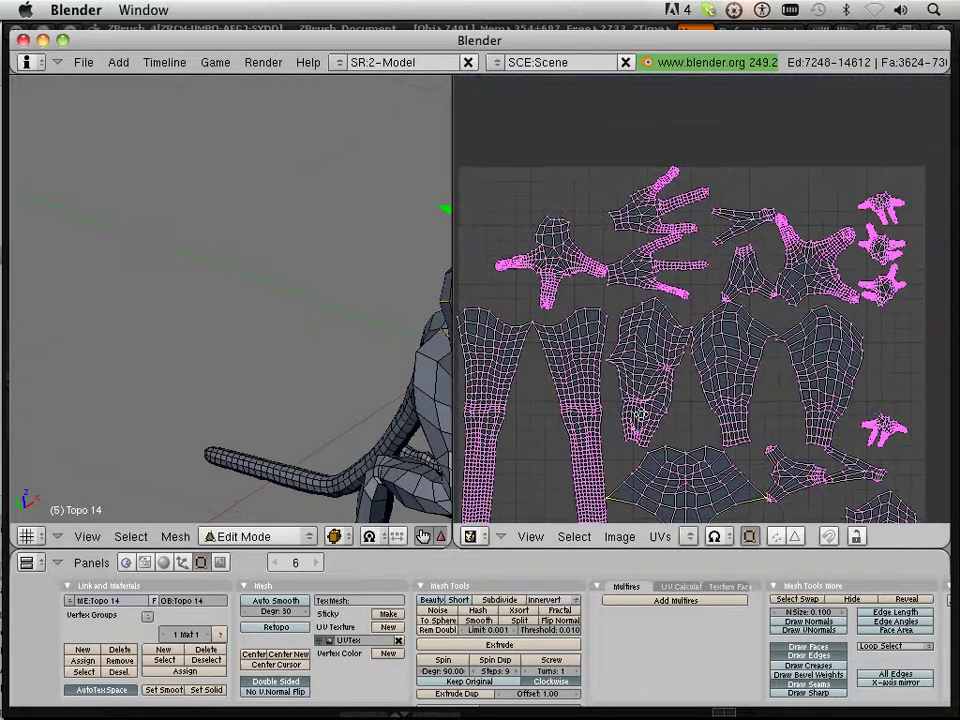
middle_click_drag(633, 350, 629, 319)
scroll(603, 290, "down", 5)
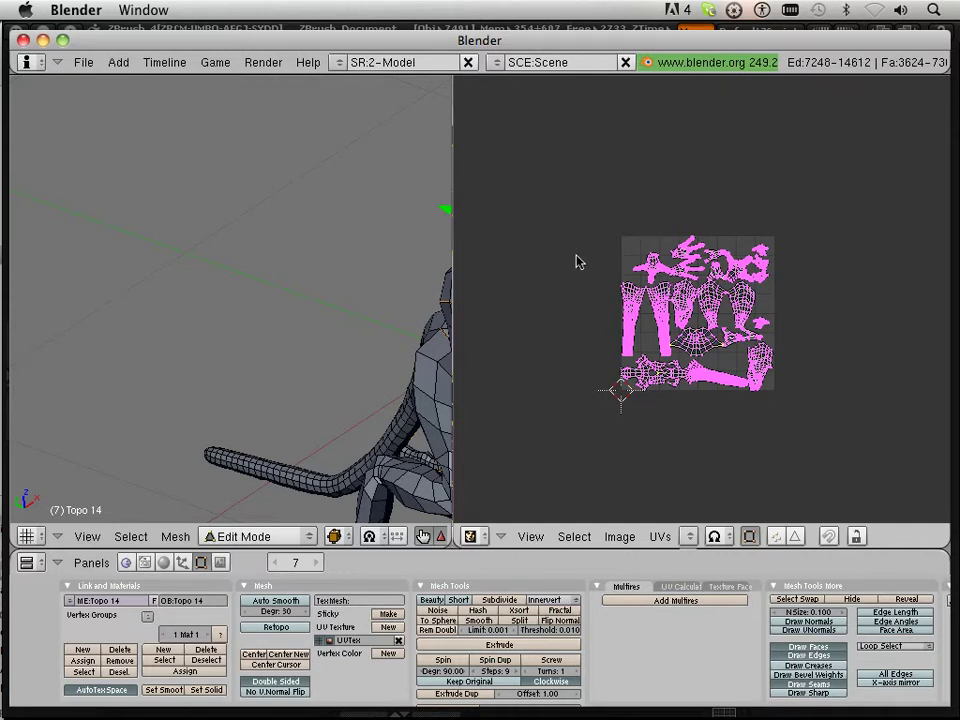
middle_click_drag(585, 268, 538, 259)
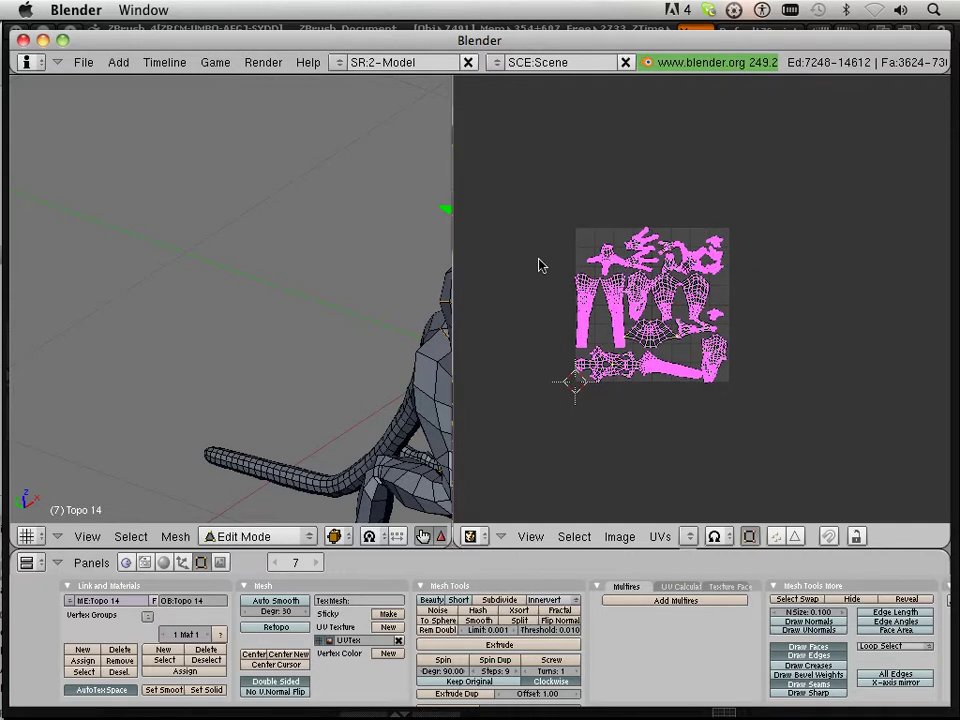